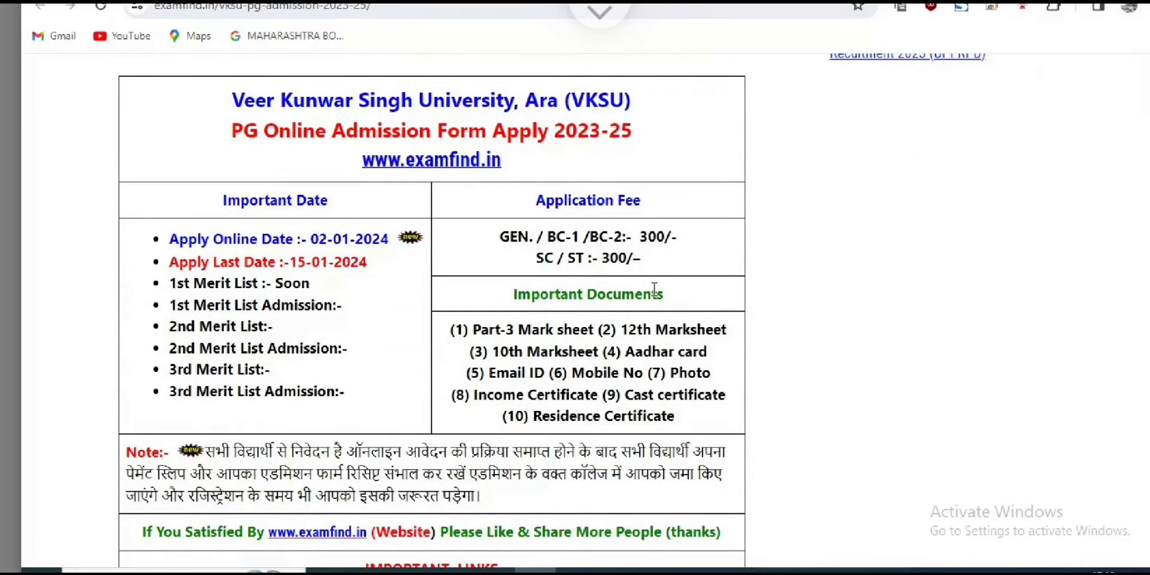
pyautogui.scroll(-1, 654, 288)
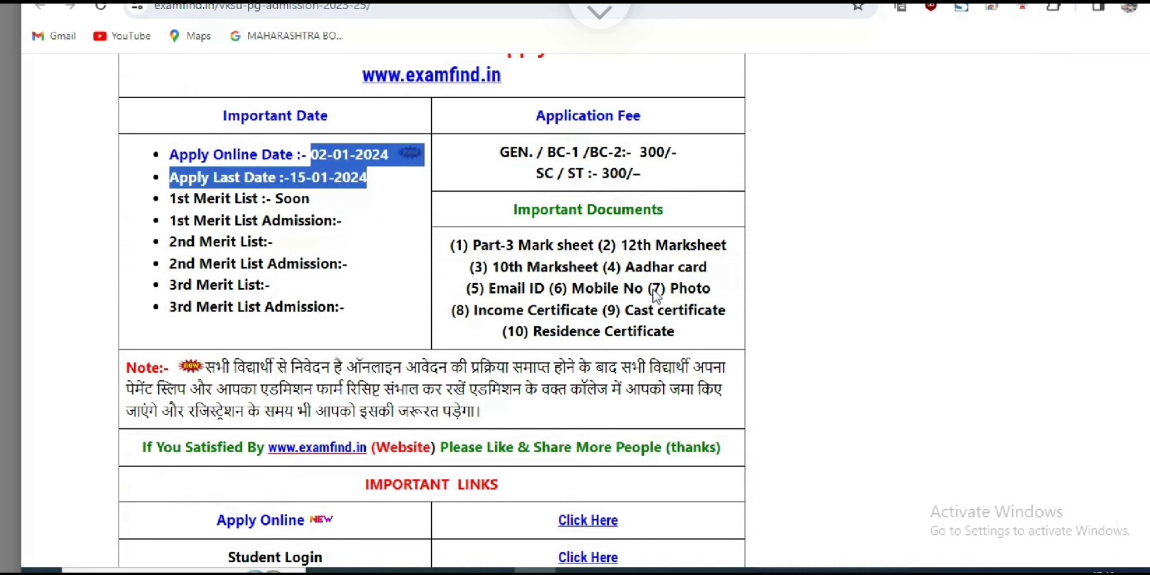
# Review the VKSU dates, fees, the payment-correction note and the Important Links on examfind.in.
pyautogui.scroll(-1, 655, 289)
pyautogui.scroll(-4, 654, 295)
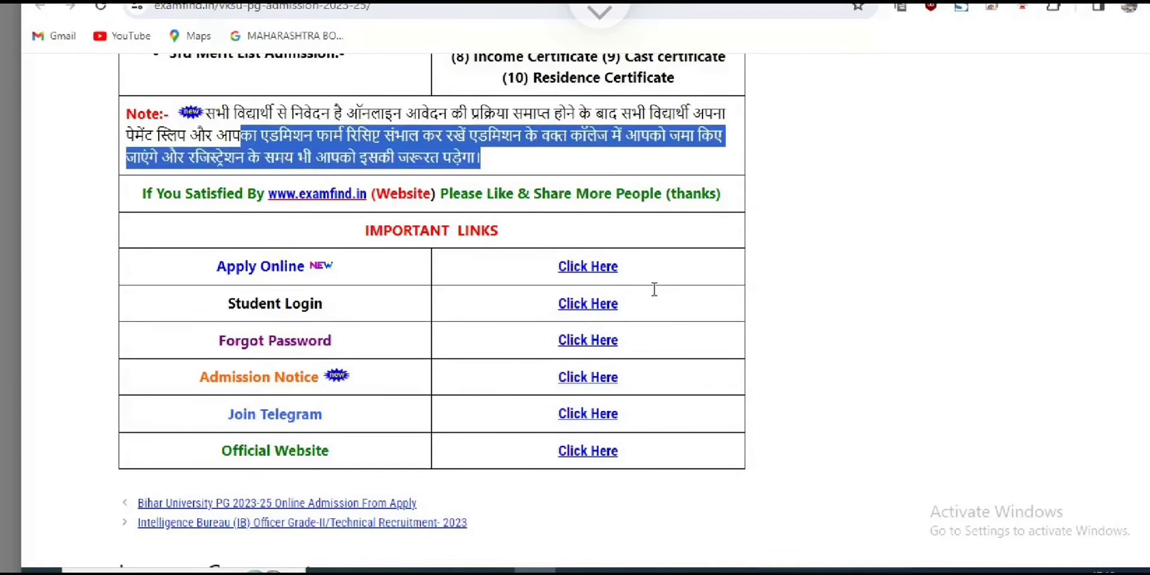
pyautogui.scroll(10, 654, 290)
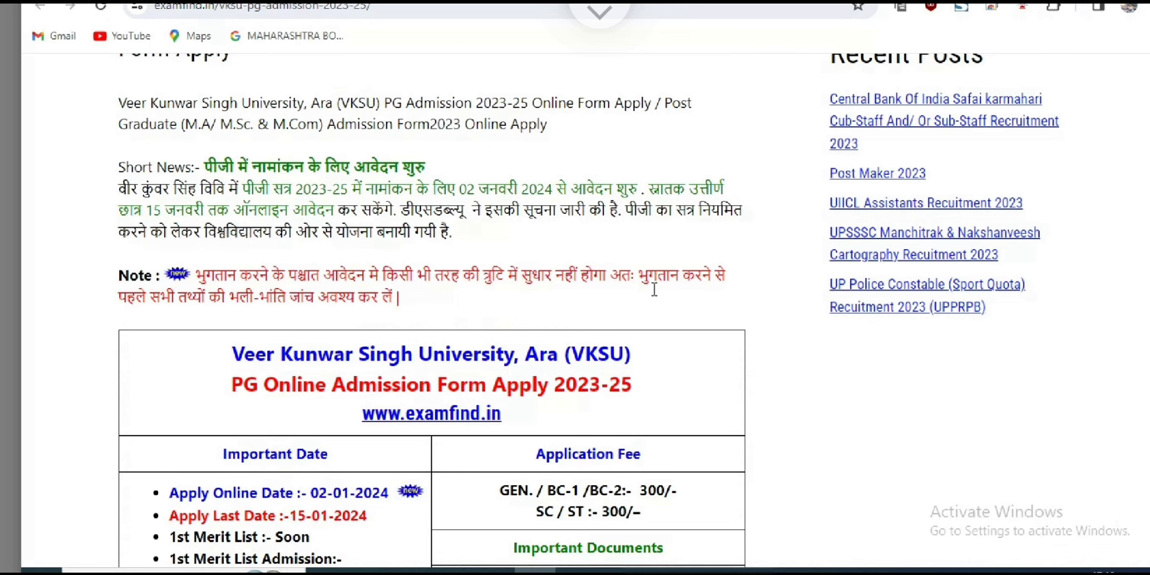
pyautogui.moveTo(205, 275); pyautogui.dragTo(657, 296)
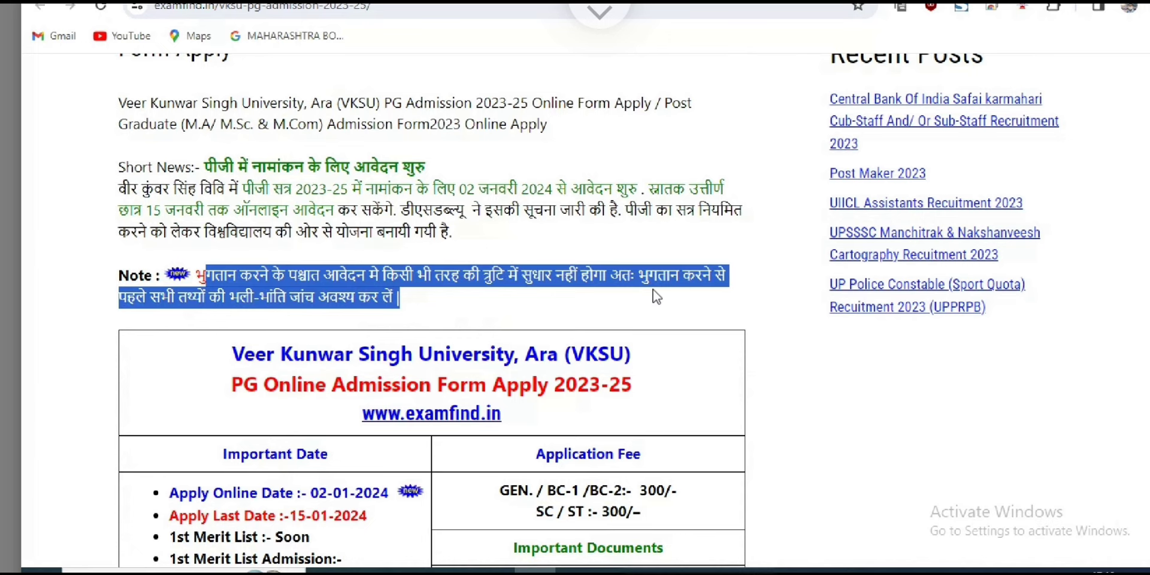
pyautogui.click(657, 296)
pyautogui.scroll(-6, 657, 296)
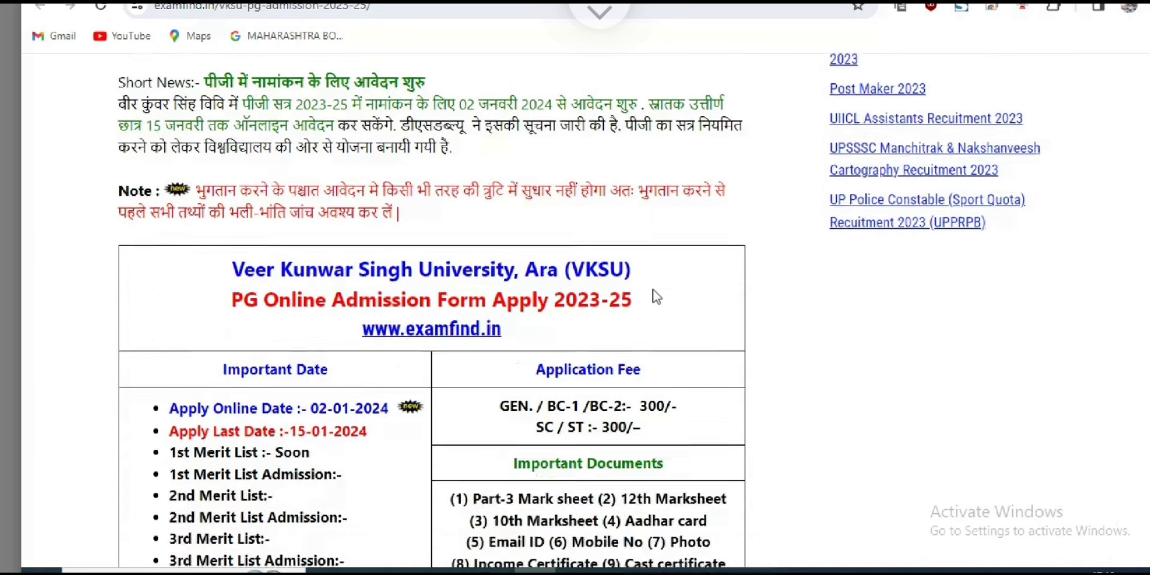
pyautogui.scroll(-4, 656, 293)
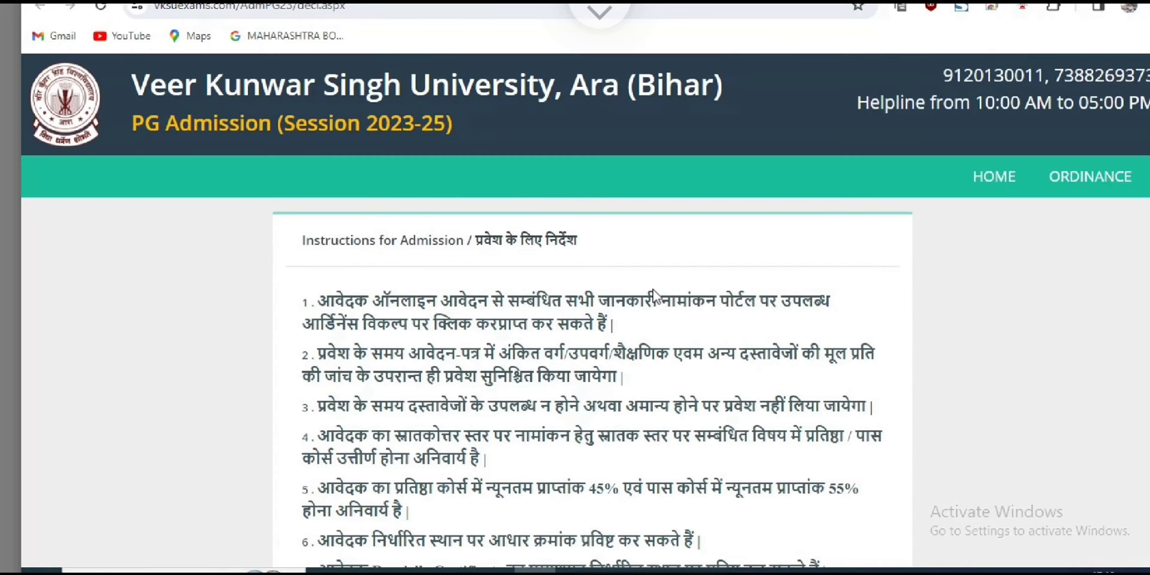
# Read through admission instructions one to six on the portal.
pyautogui.scroll(-3, 654, 295)
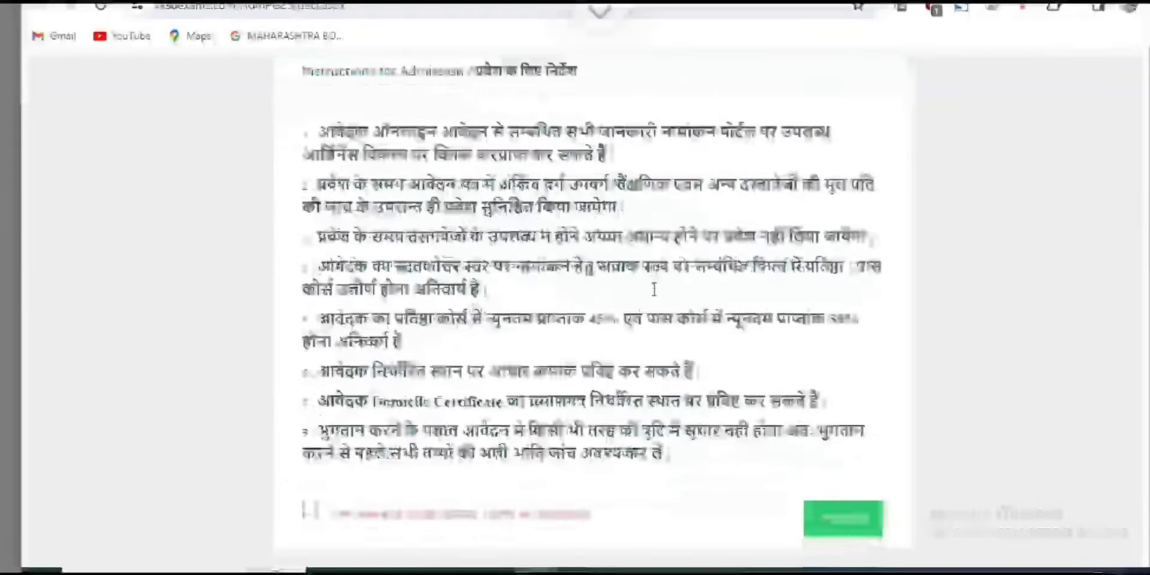
pyautogui.scroll(2, 654, 289)
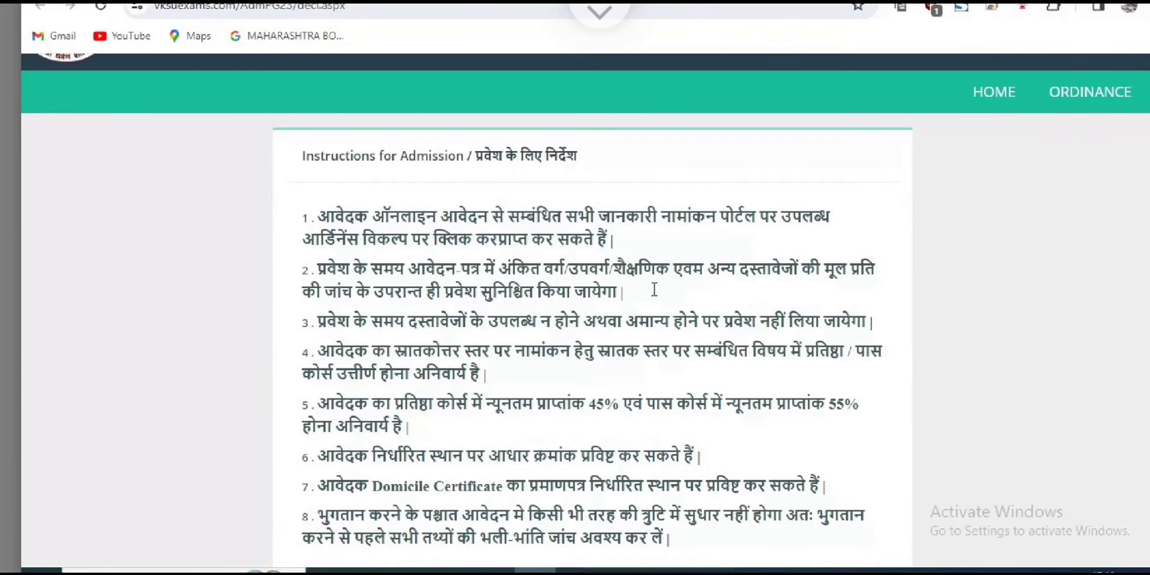
pyautogui.moveTo(354, 217)
pyautogui.mouseDown()
pyautogui.moveTo(457, 269)
pyautogui.moveTo(617, 457)
pyautogui.mouseUp()
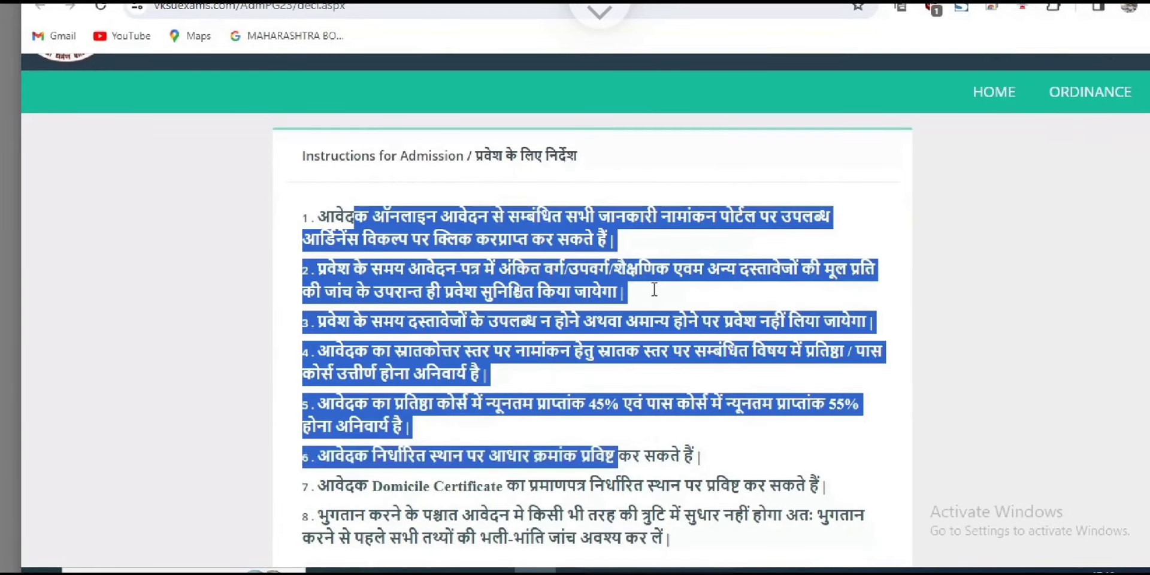
pyautogui.click(655, 289)
pyautogui.scroll(-4, 655, 290)
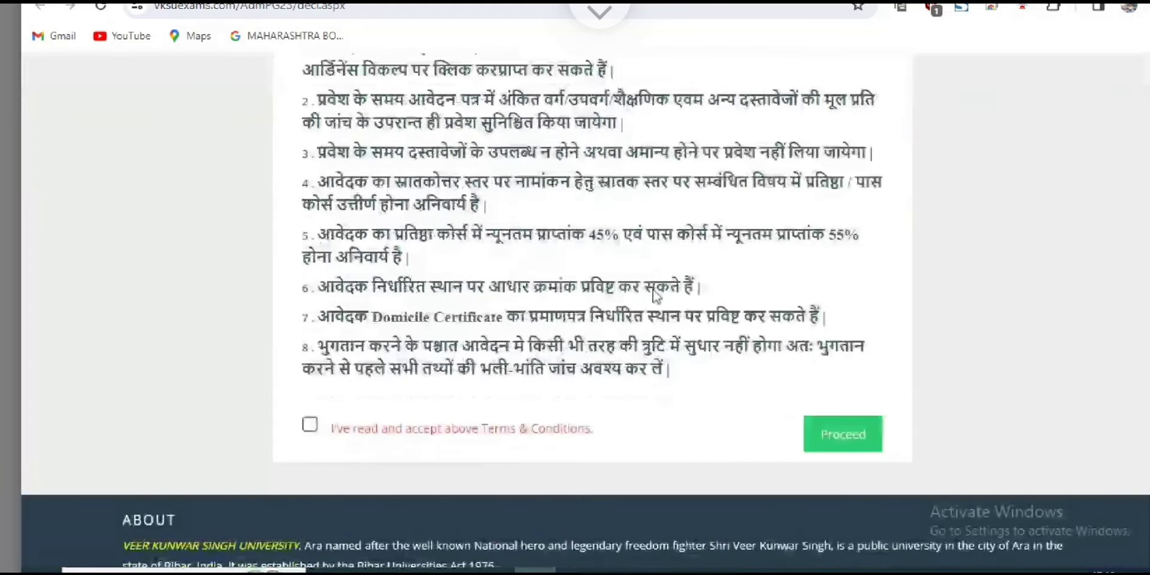
# Tick 'I've read and accept above Terms & Conditions' and proceed to registration.
pyautogui.click(310, 424)
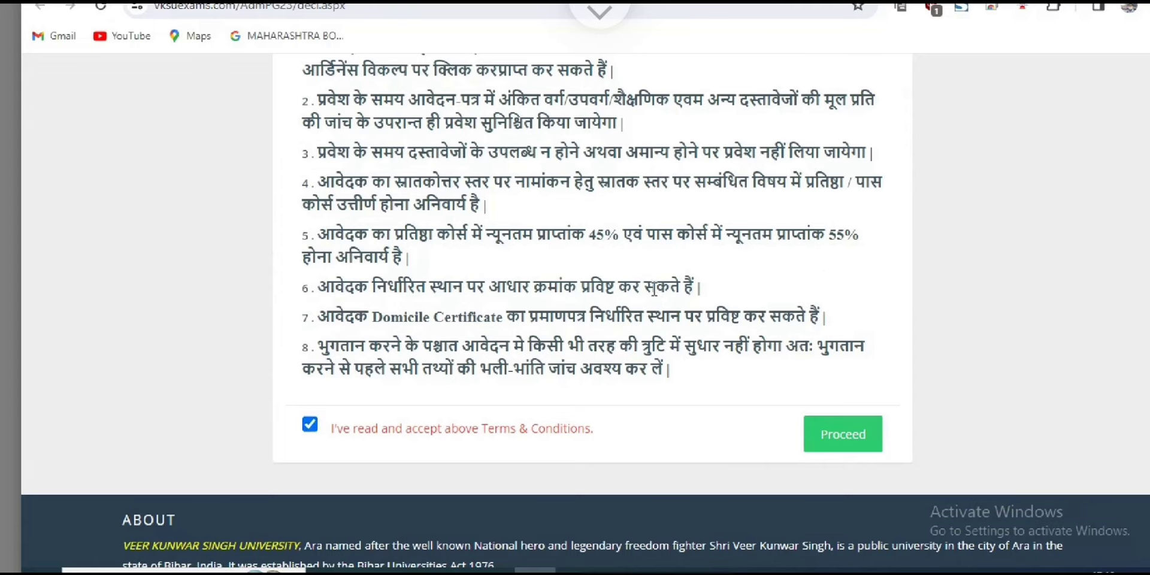
pyautogui.scroll(-2, 655, 294)
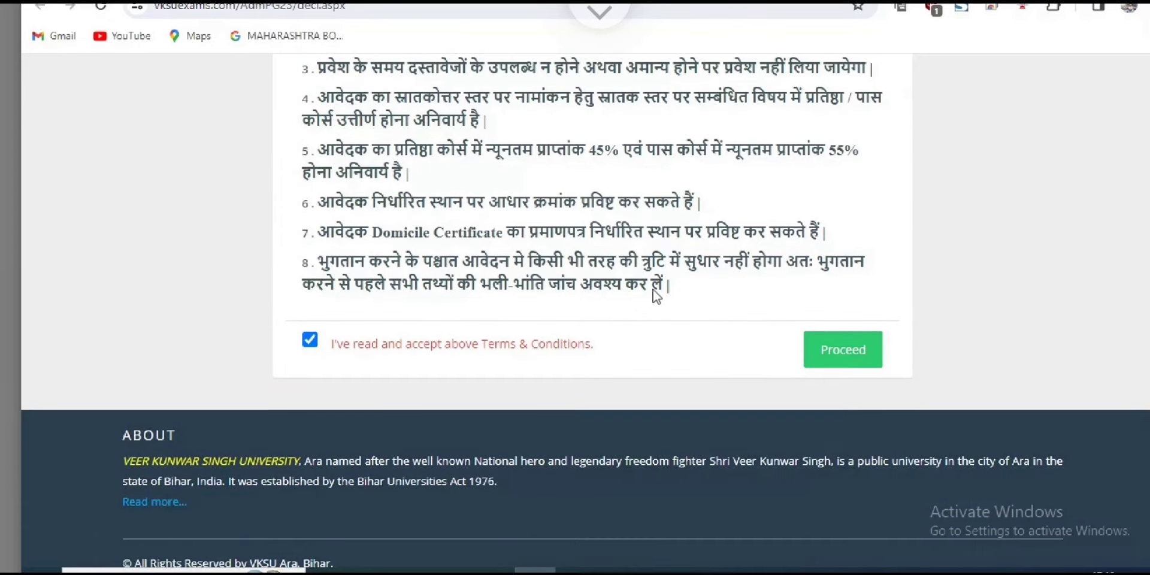
pyautogui.click(1141, 180)
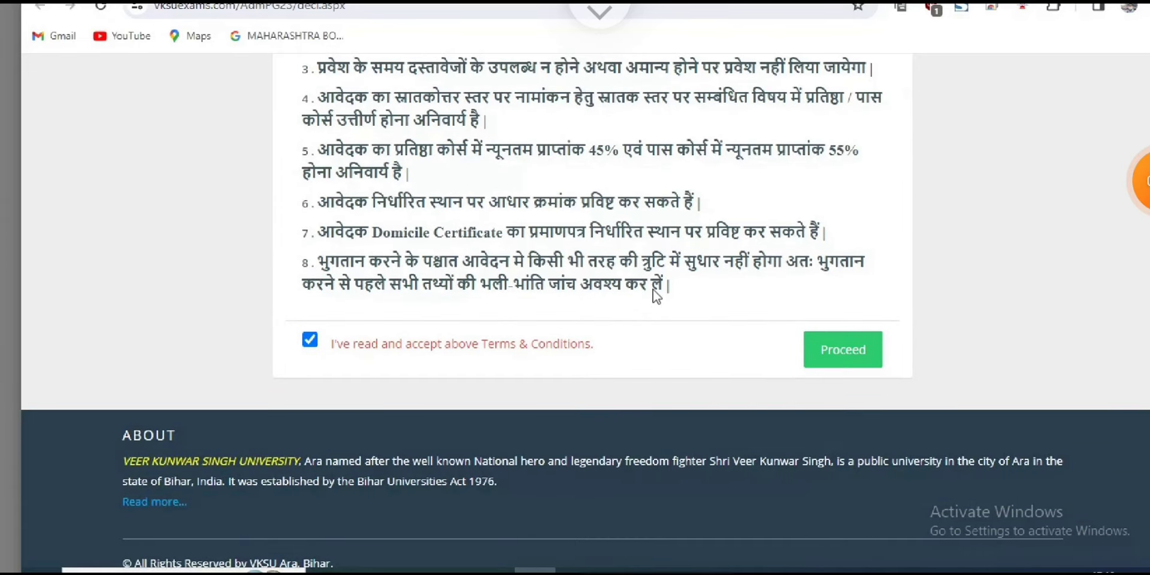
pyautogui.click(1075, 133)
pyautogui.moveTo(958, 271); pyautogui.dragTo(881, 340)
pyautogui.press('Escape')
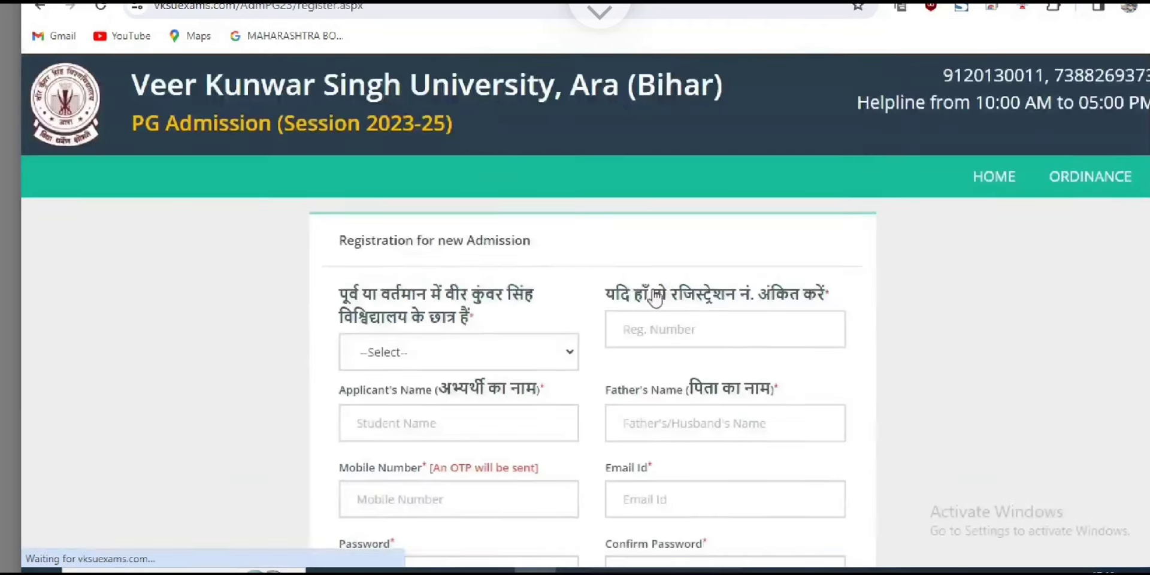
# Look over the past-or-present VKSU student choices and select Yes.
pyautogui.scroll(-1, 656, 297)
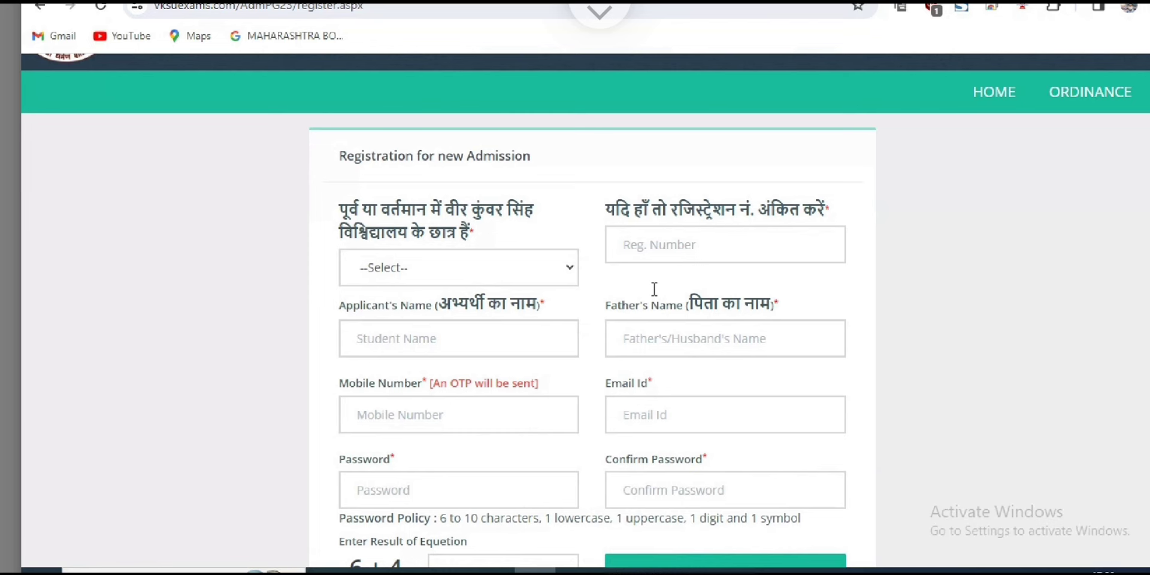
pyautogui.hotkey('alt', 'Down')
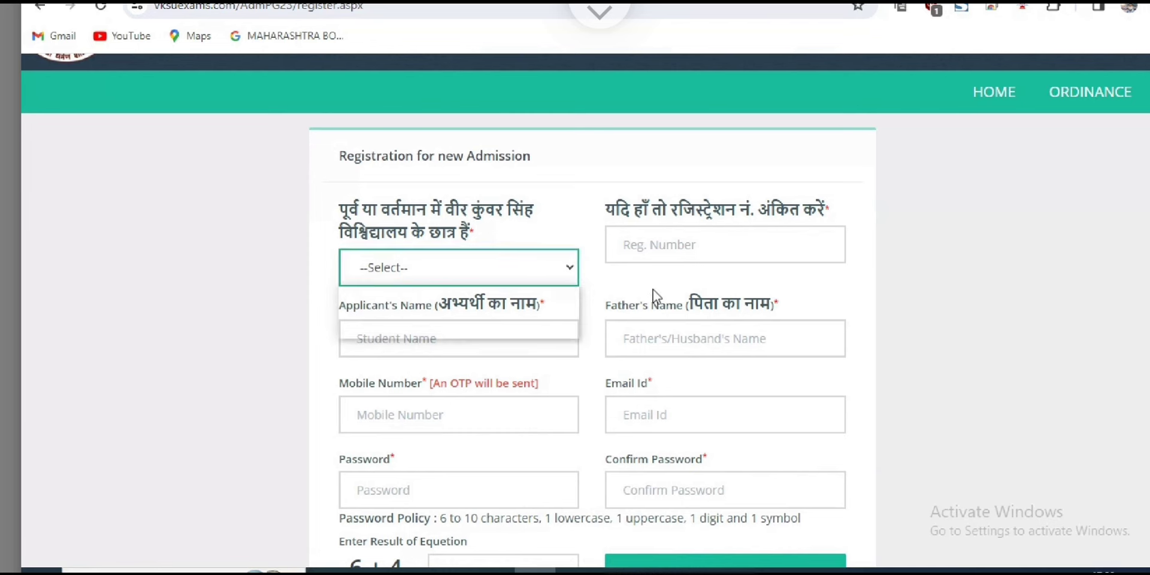
pyautogui.press('Down')
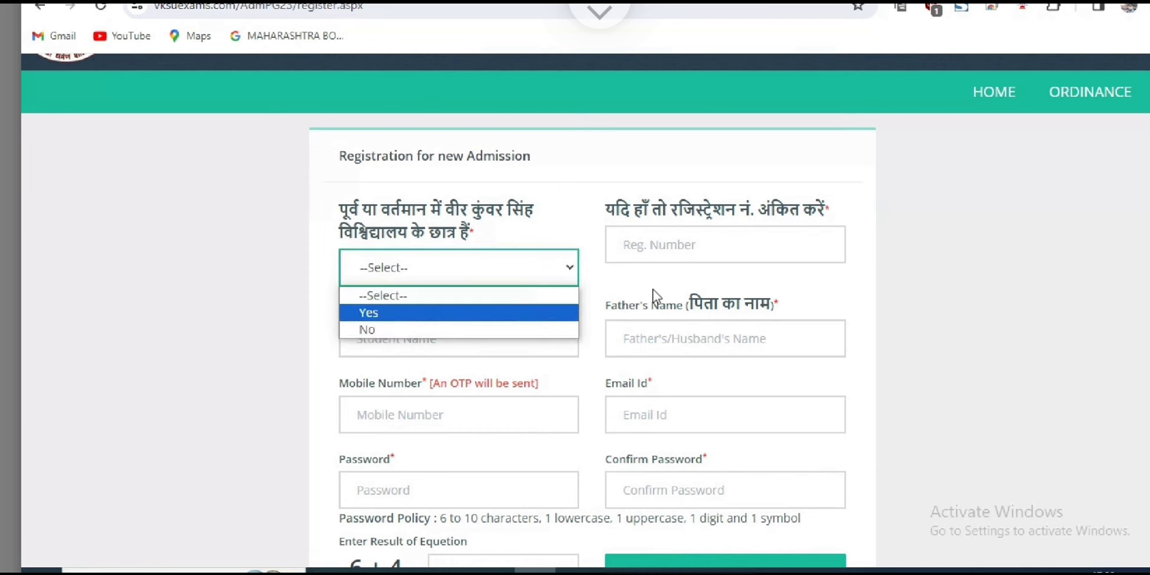
pyautogui.press('Down')
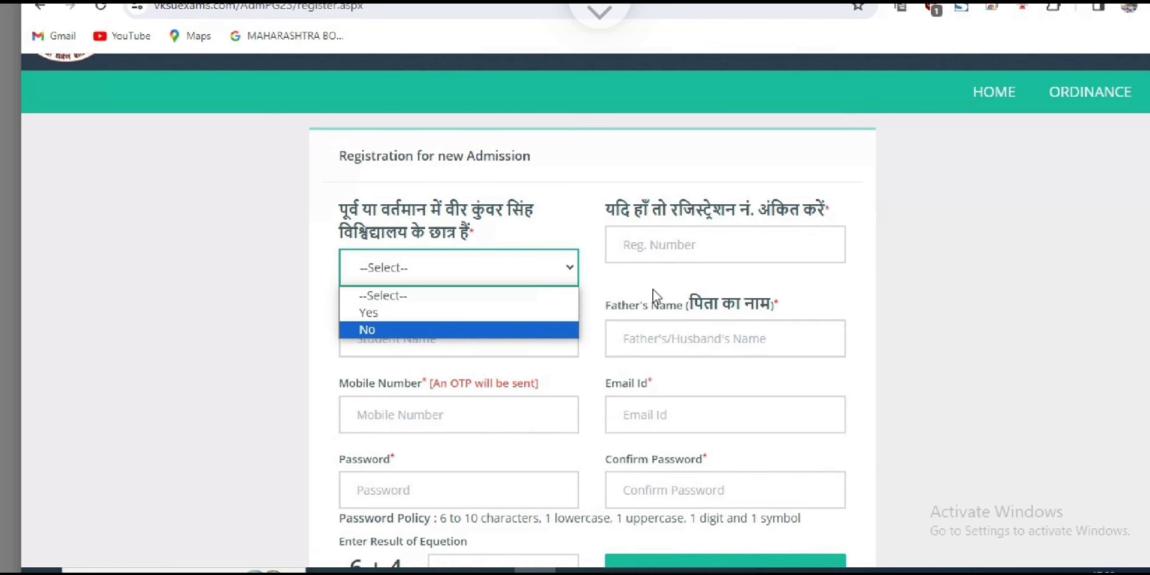
pyautogui.moveTo(383, 296)
pyautogui.moveTo(339, 206); pyautogui.dragTo(474, 237)
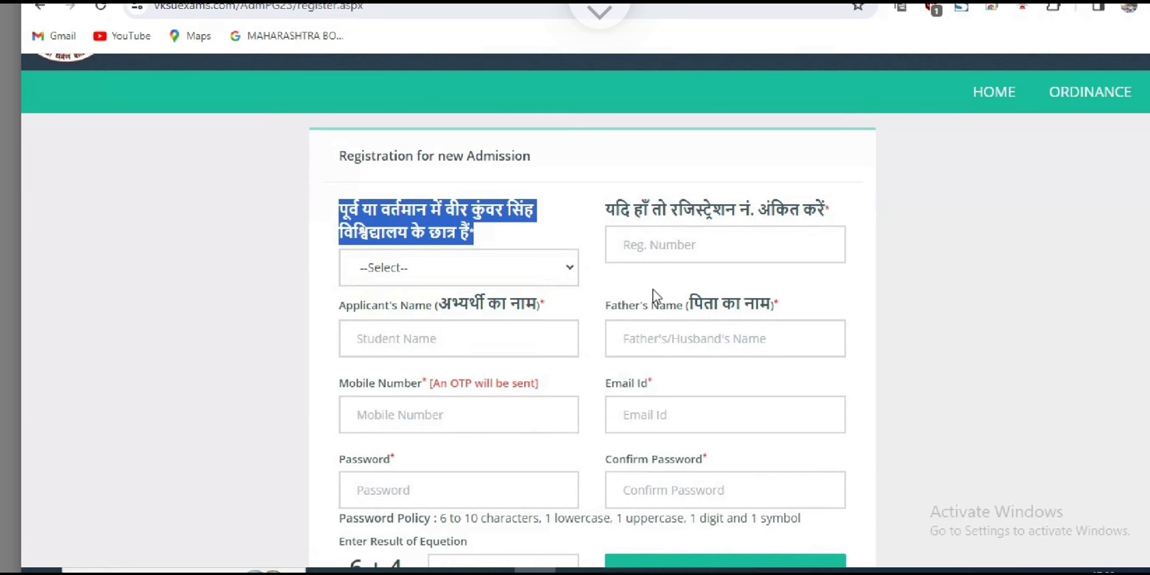
pyautogui.hotkey('alt', 'Down')
pyautogui.press('Down')
pyautogui.press('Down')
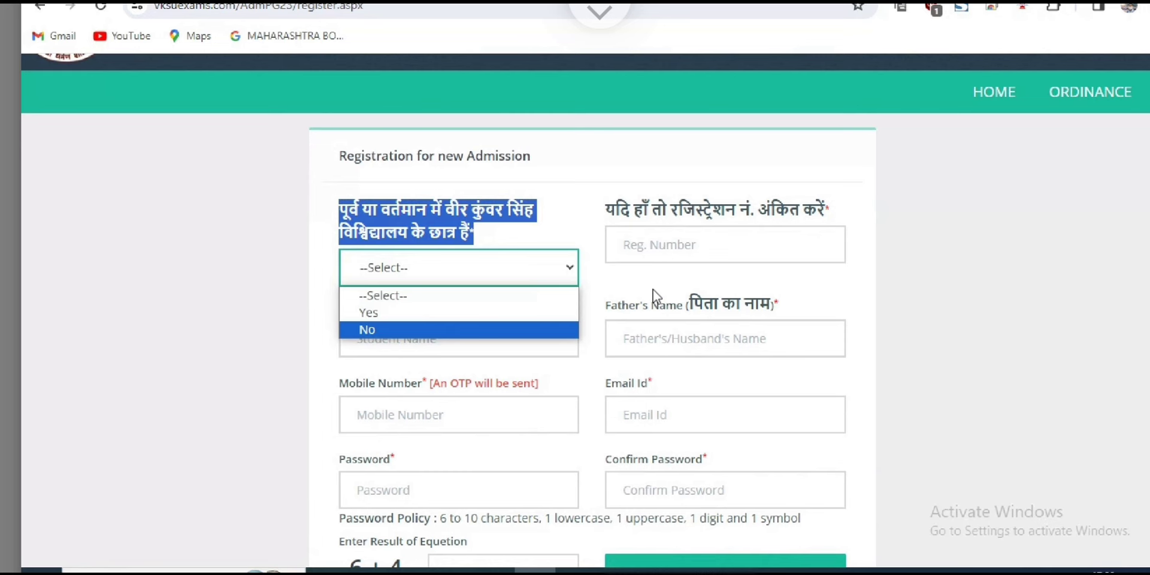
pyautogui.press('Up')
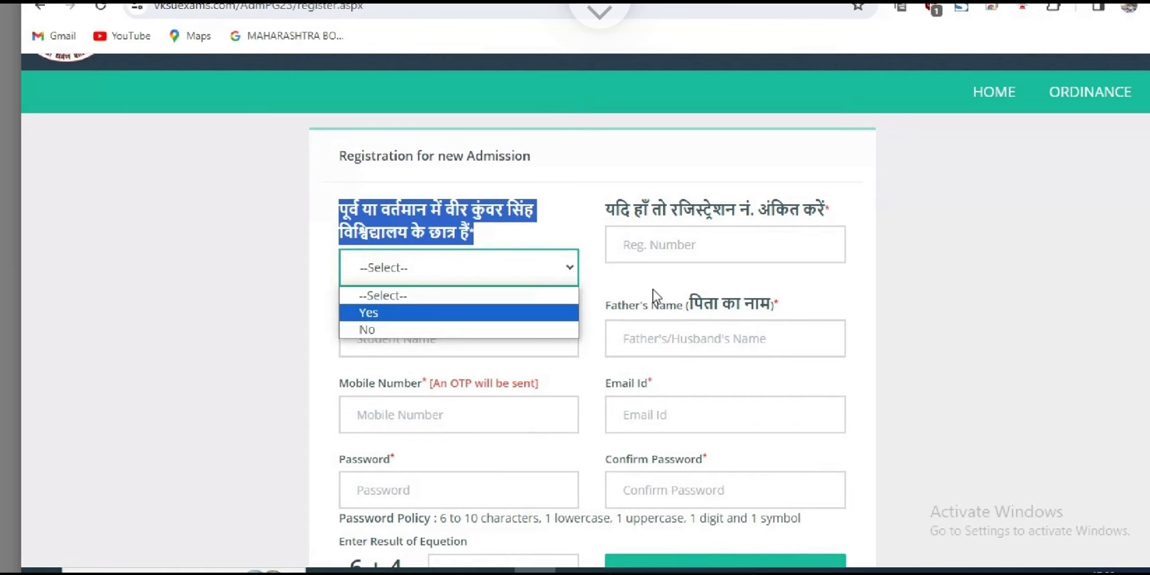
pyautogui.press('Return')
pyautogui.click(654, 290)
# Briefly switch the student answer to No, then set it back to Yes.
pyautogui.hotkey('alt', 'Down')
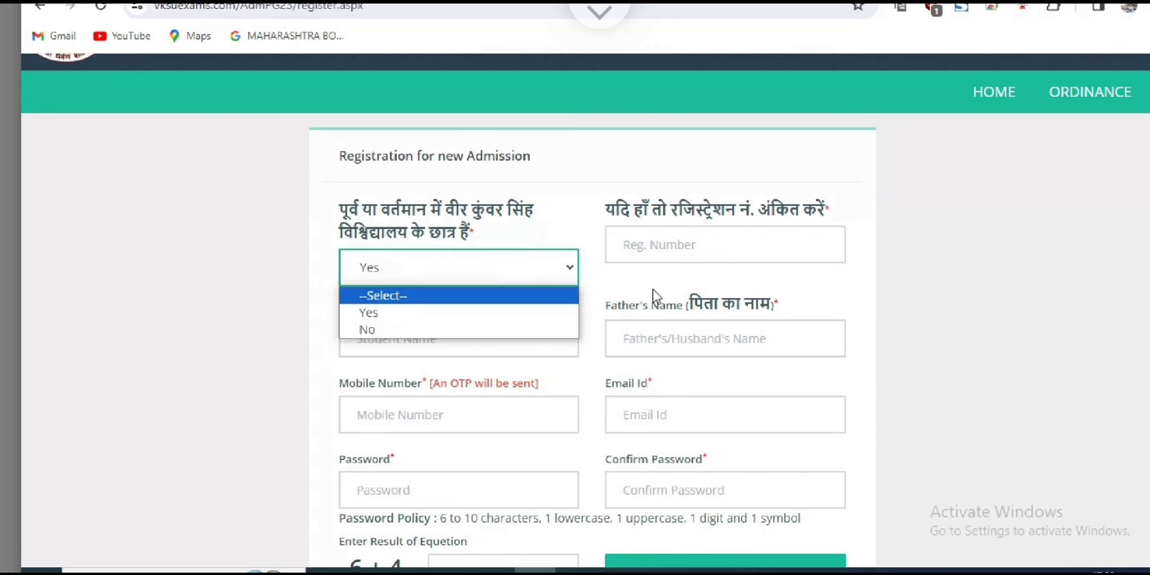
pyautogui.press('Down')
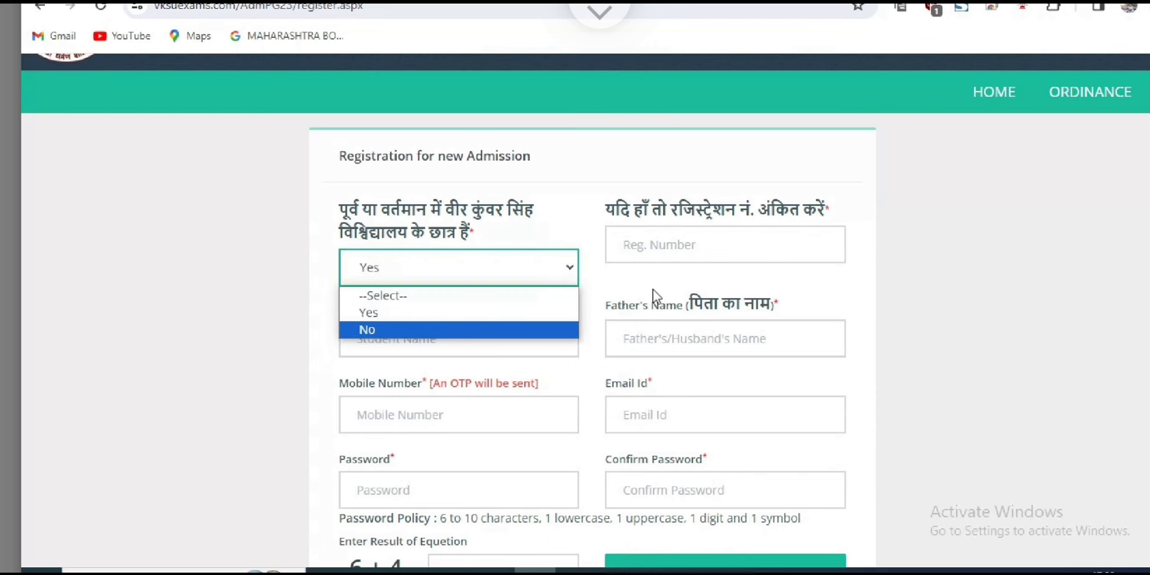
pyautogui.press('Return')
pyautogui.click(654, 289)
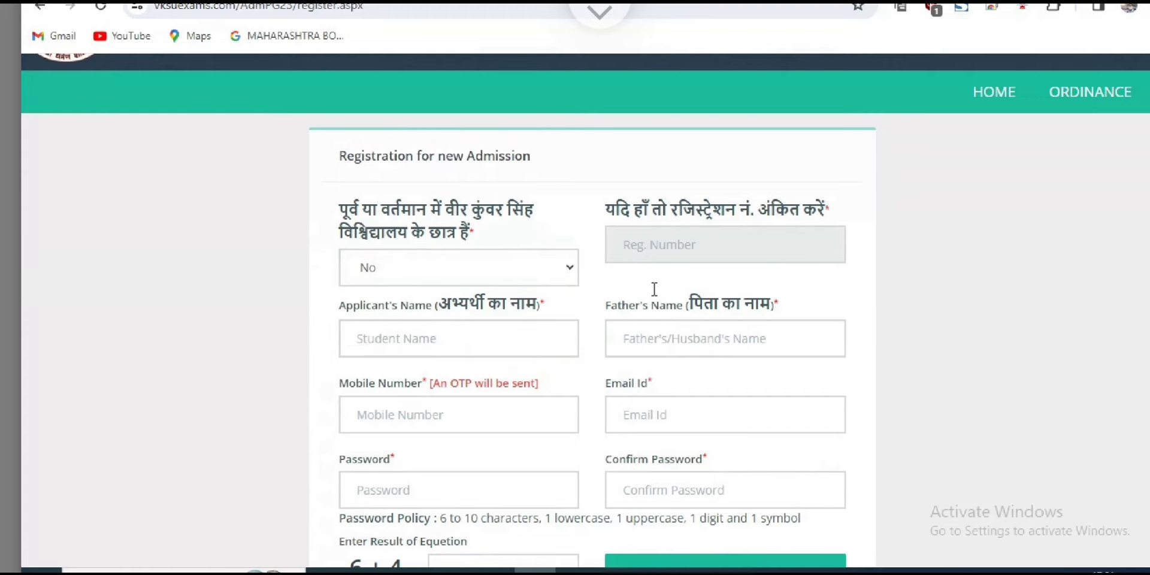
pyautogui.press('Tab')
pyautogui.click(654, 294)
pyautogui.moveTo(616, 209); pyautogui.dragTo(829, 210)
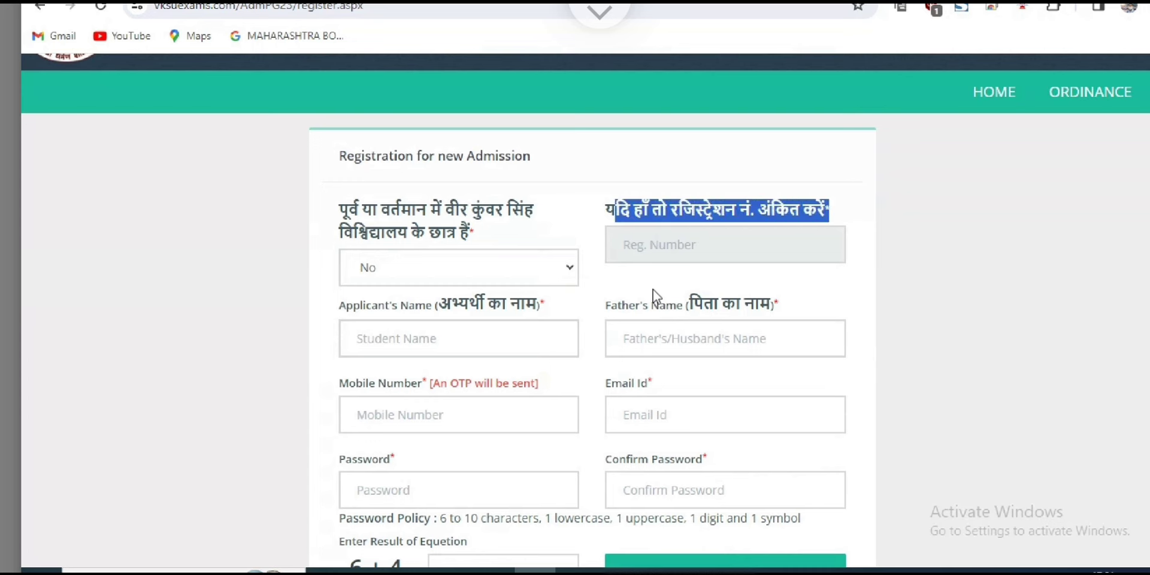
pyautogui.click(654, 293)
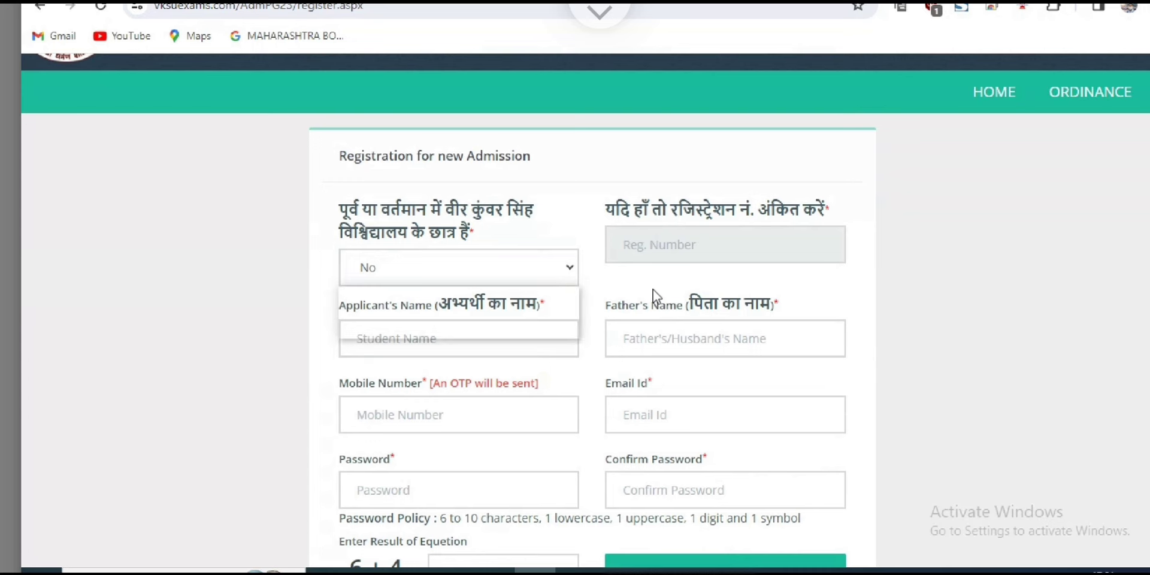
pyautogui.hotkey('alt', 'Down')
pyautogui.press('Up')
pyautogui.press('Return')
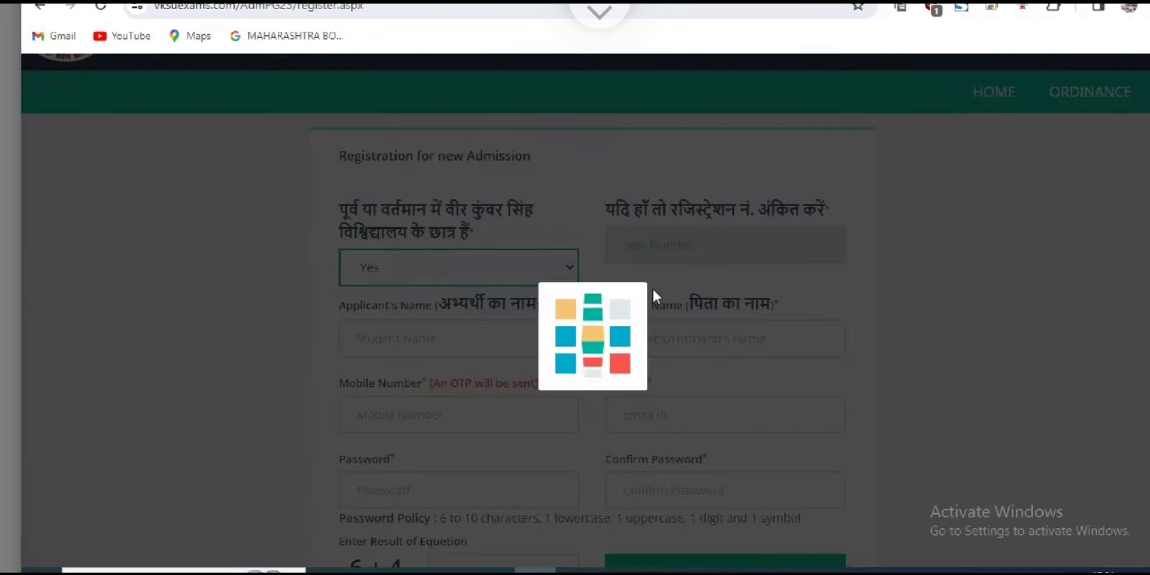
# Clear the stray registration-number digits and enter the applicant's and father's names.
pyautogui.write('5000')
pyautogui.press('BackSpace')
pyautogui.press('BackSpace')
pyautogui.press('BackSpace')
pyautogui.press('BackSpace')
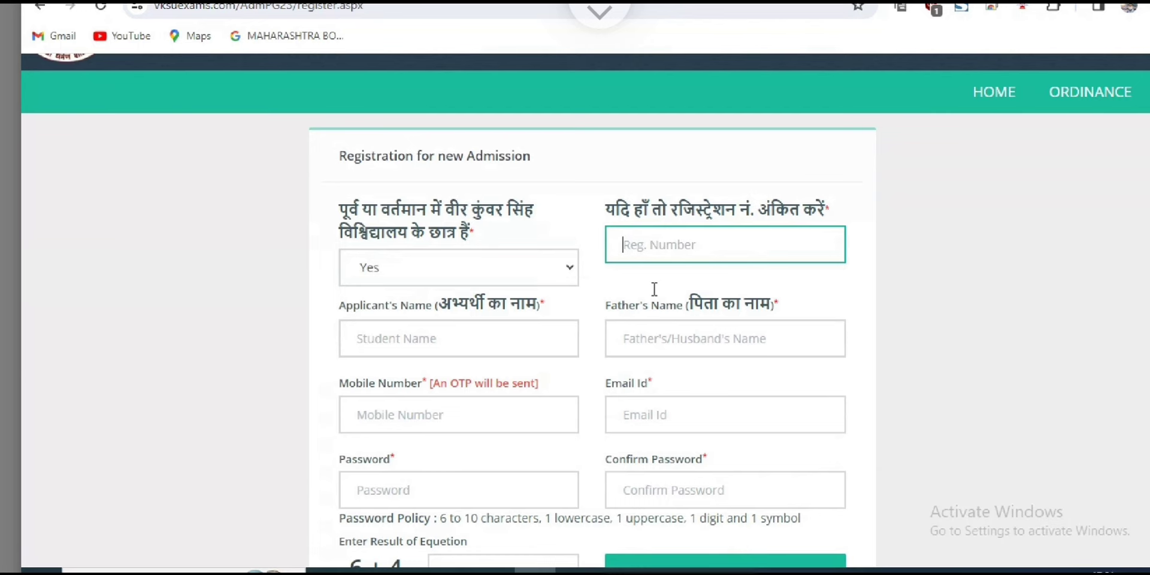
pyautogui.scroll(-1, 653, 290)
pyautogui.press('Tab')
pyautogui.moveTo(438, 221); pyautogui.dragTo(545, 220)
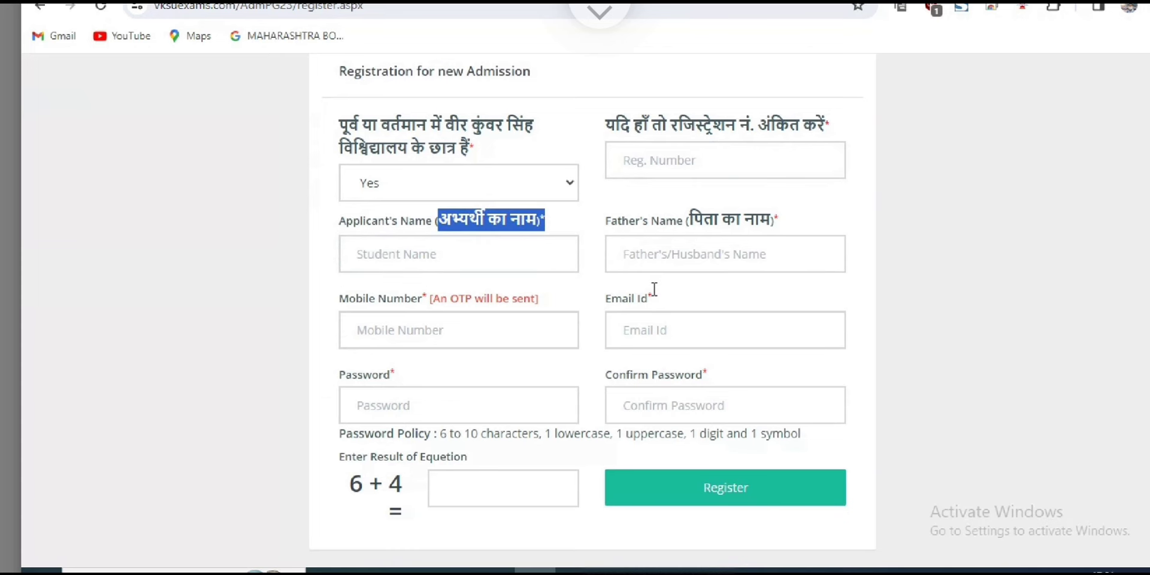
pyautogui.press('Tab')
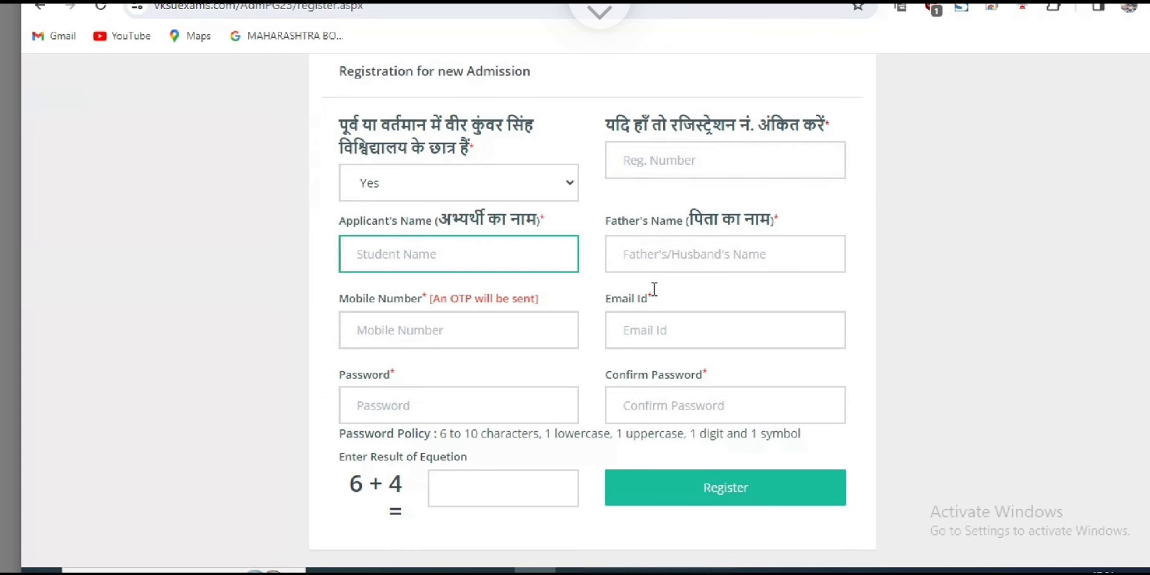
pyautogui.hotkey('shift', 'Tab')
pyautogui.write('hhh')
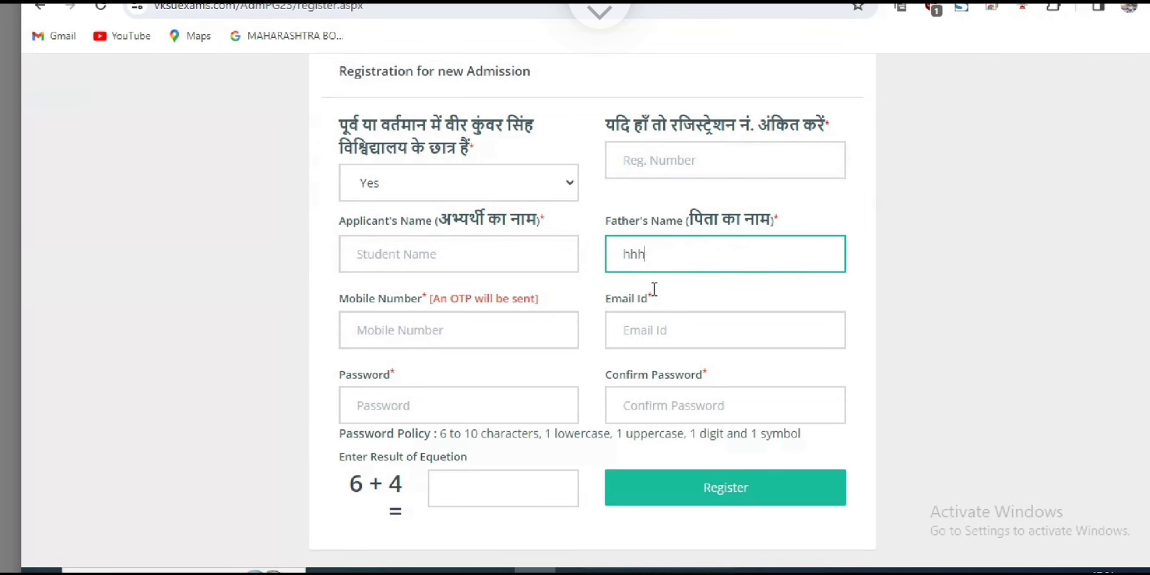
# Enter the mobile number, email, matching passwords and the equation answer 10.
pyautogui.scroll(-1, 654, 291)
pyautogui.press('Tab')
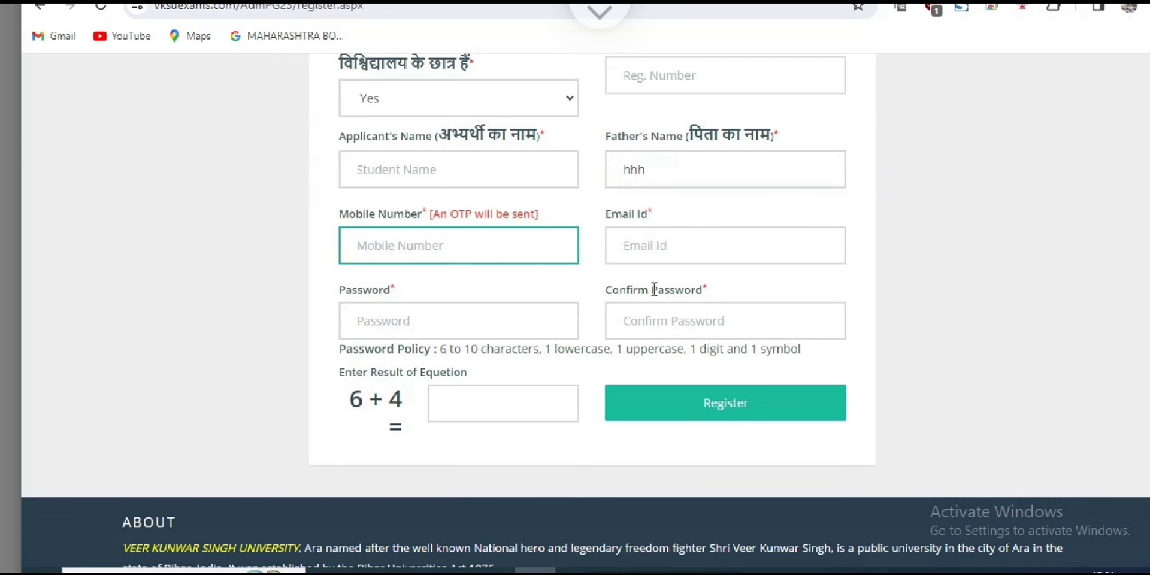
pyautogui.write('444')
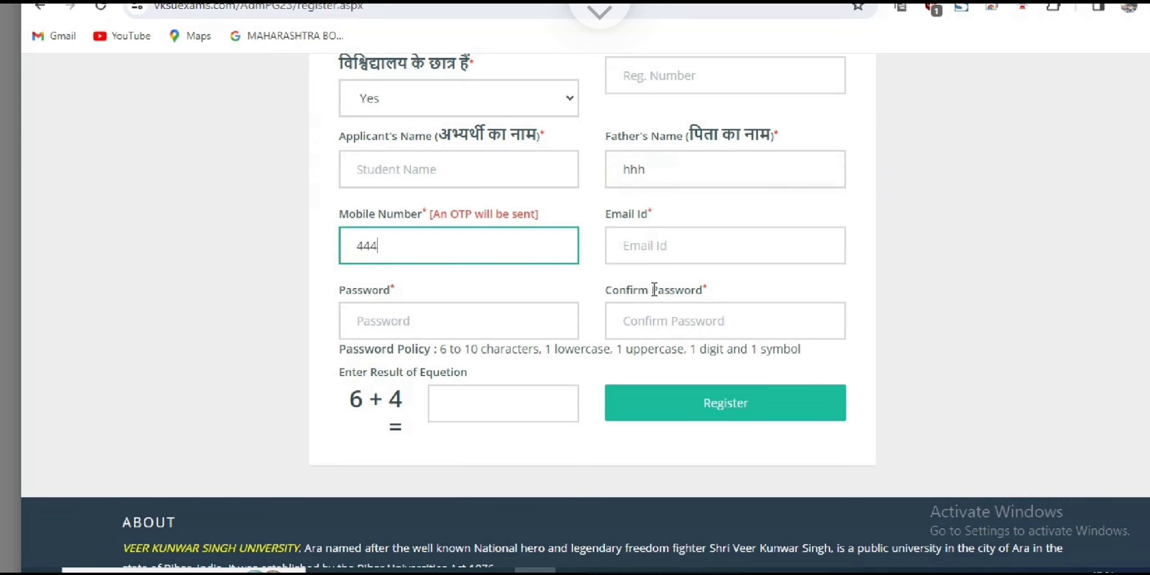
pyautogui.press('Tab')
pyautogui.press('Tab')
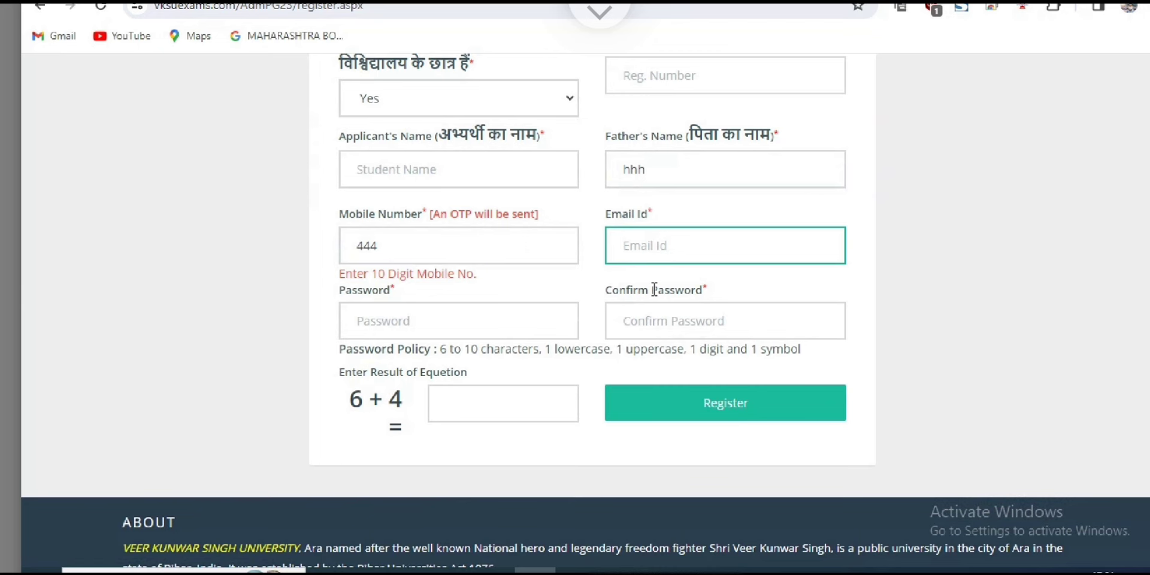
pyautogui.press('Tab')
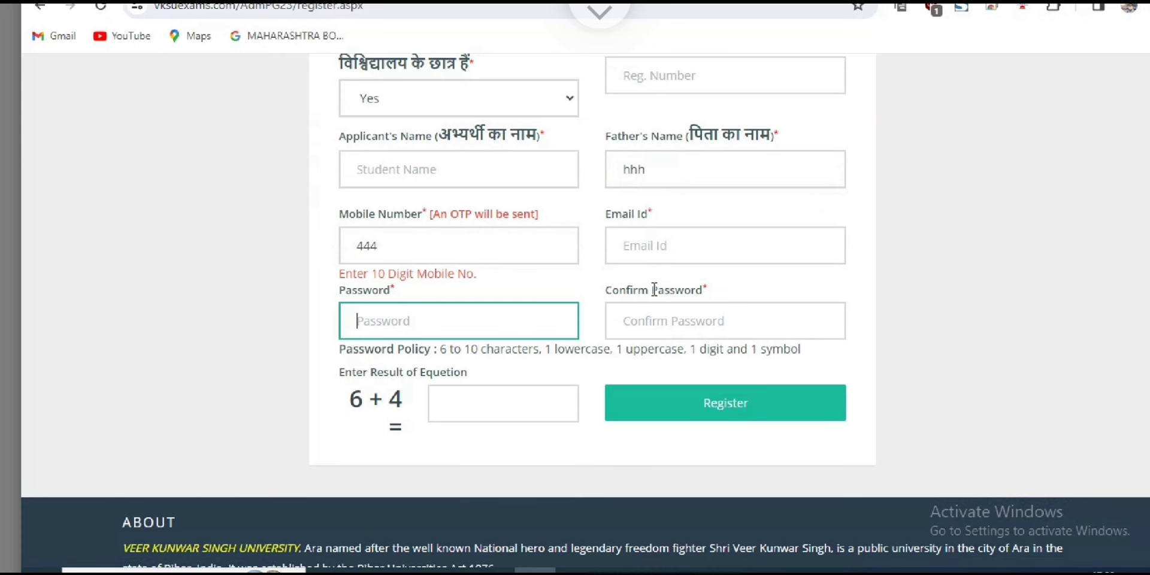
pyautogui.keyDown('shift'); pyautogui.click(654, 290); pyautogui.keyUp('shift')
pyautogui.click(655, 289)
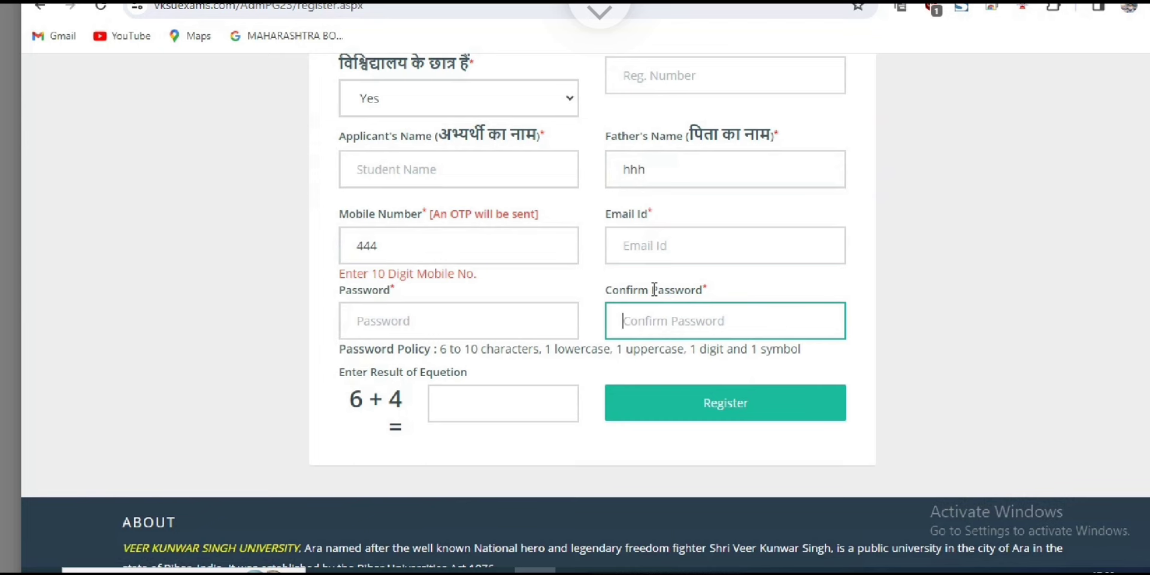
pyautogui.press('Tab')
pyautogui.write('10')
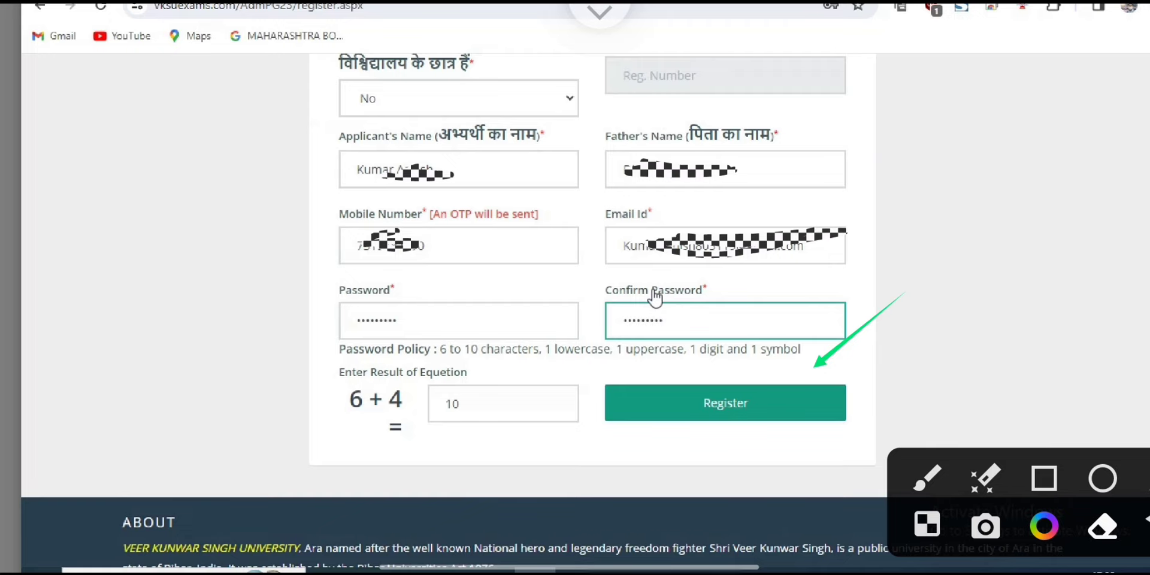
# Submit the registration, then paste the SMS one-time code and verify it.
pyautogui.press('Return')
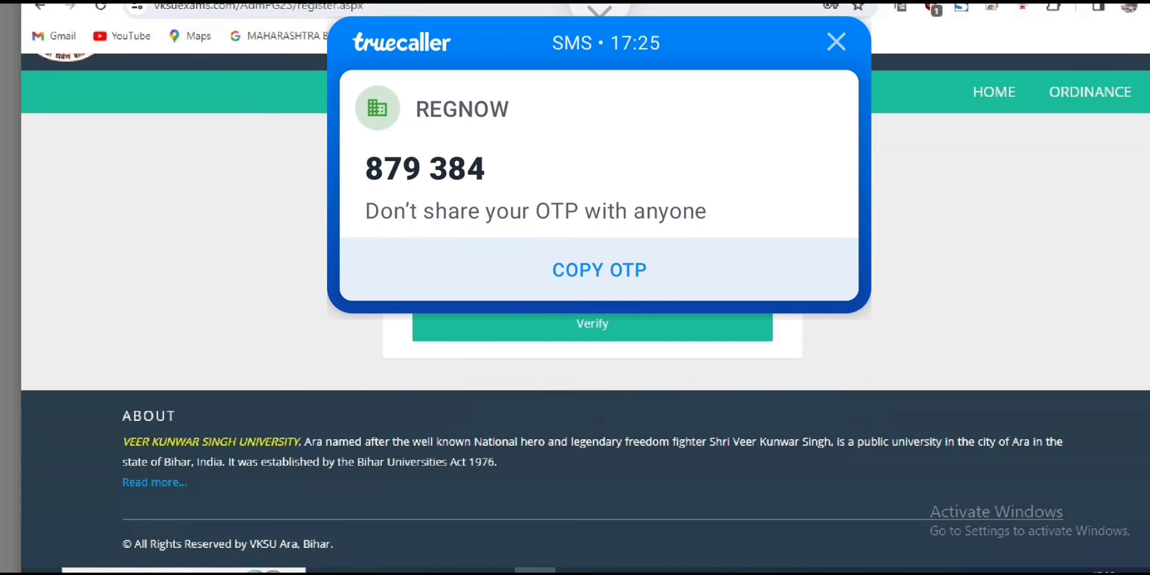
pyautogui.click(656, 296)
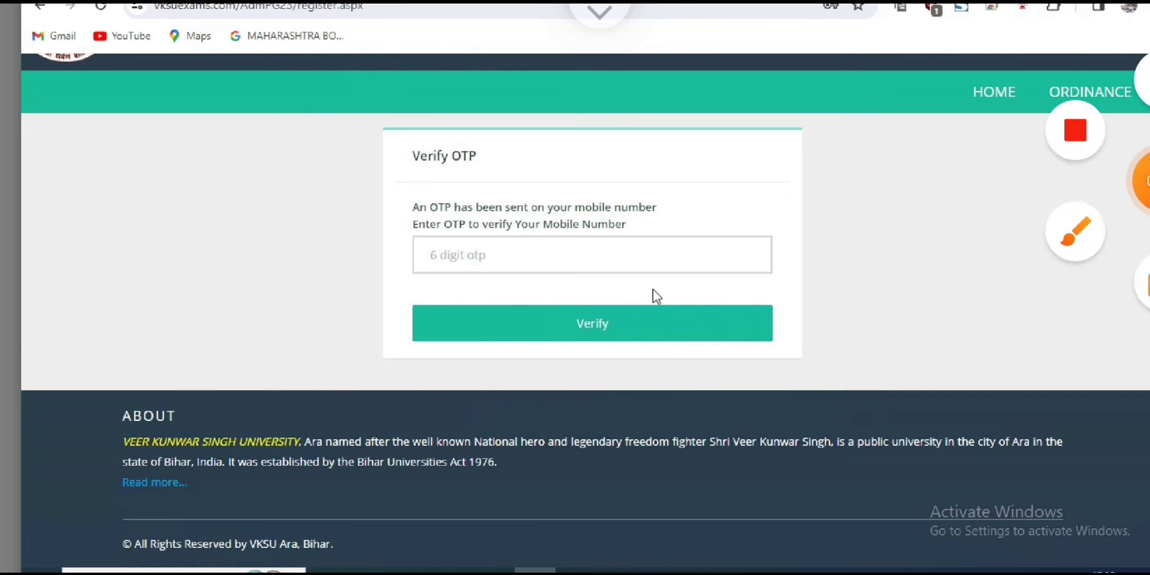
pyautogui.hotkey('ctrl', 'v')
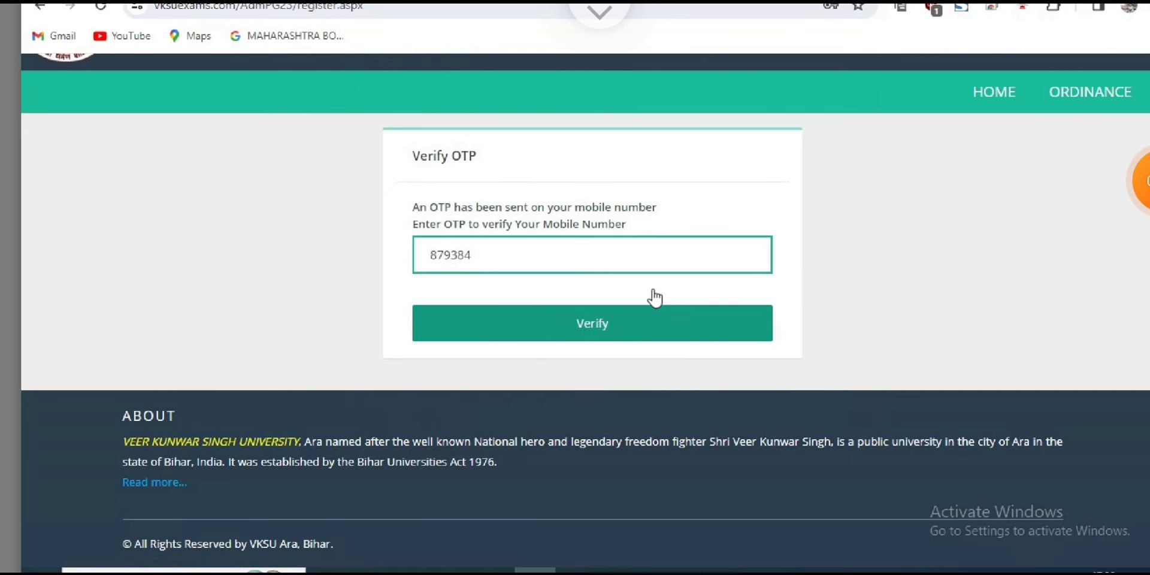
pyautogui.click(655, 297)
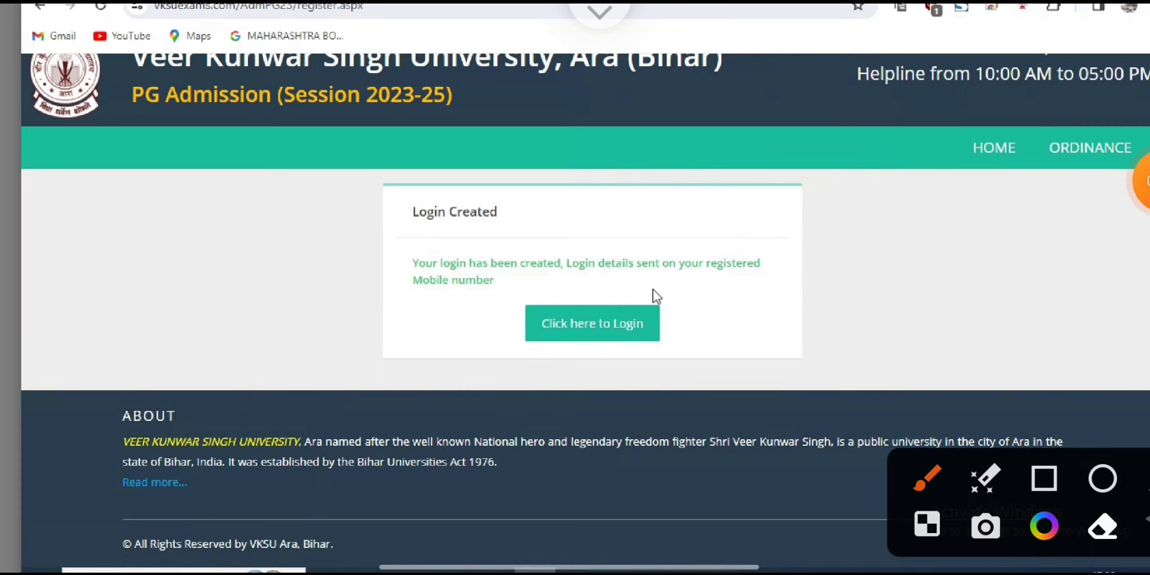
# Go to the applicant login page, then return to examfind.in's Important Links table.
pyautogui.moveTo(801, 253); pyautogui.dragTo(659, 311)
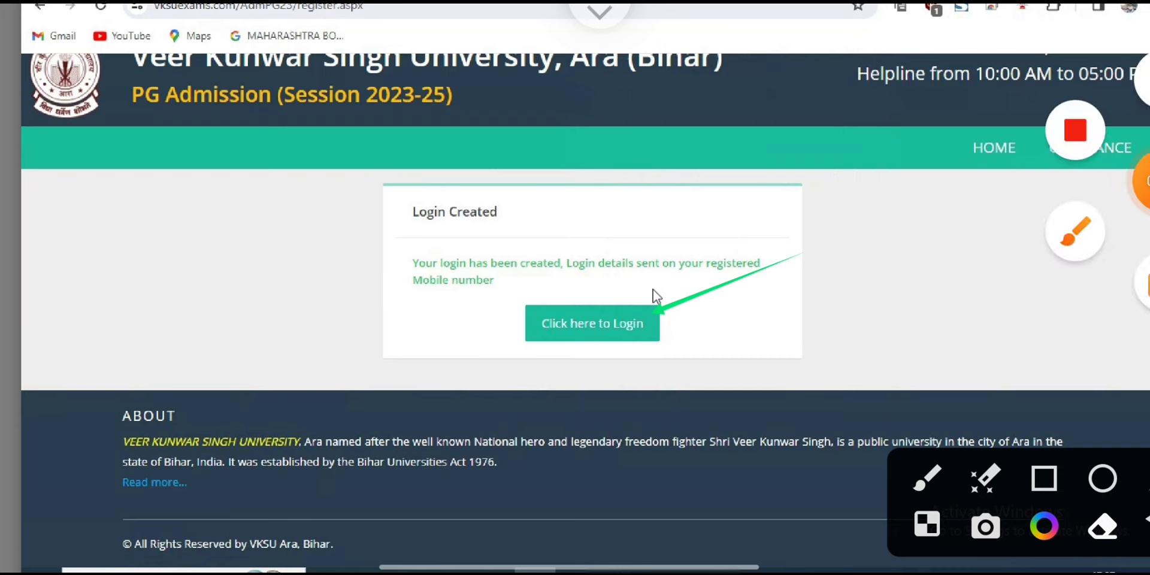
pyautogui.click(654, 307)
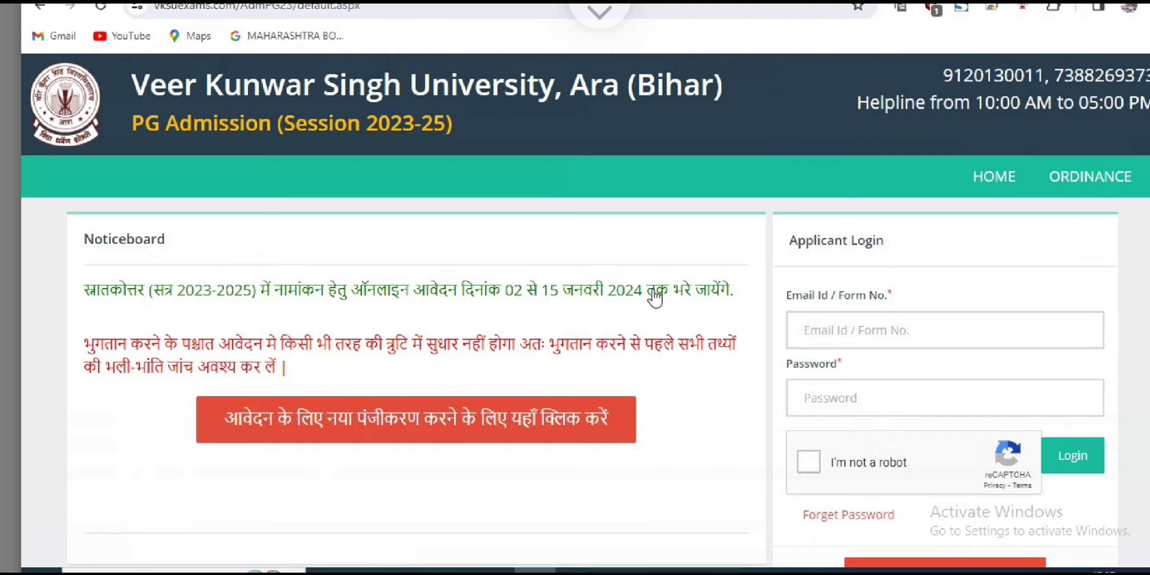
pyautogui.hotkey('ctrl', 'w')
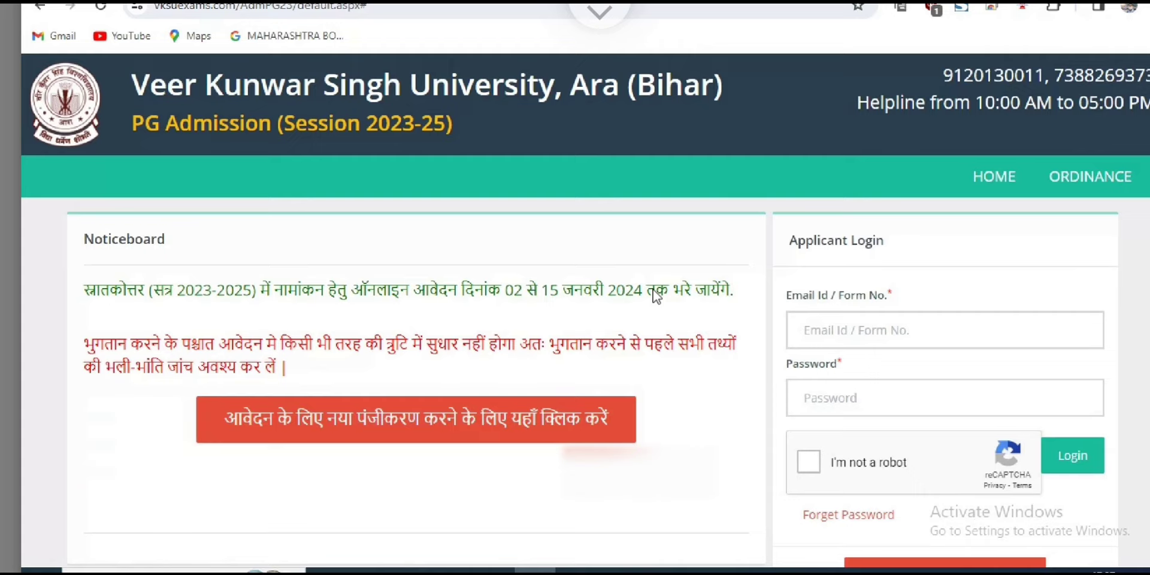
# Look up the form number and password in the university's Login Details email in Gmail.
pyautogui.scroll(-1, 657, 296)
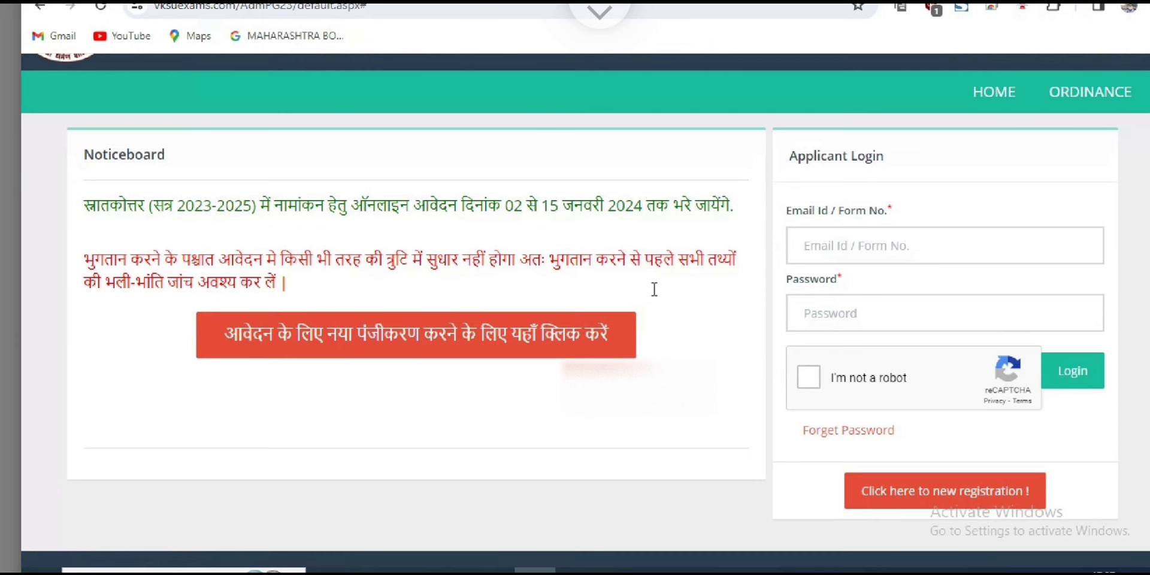
pyautogui.press('Tab')
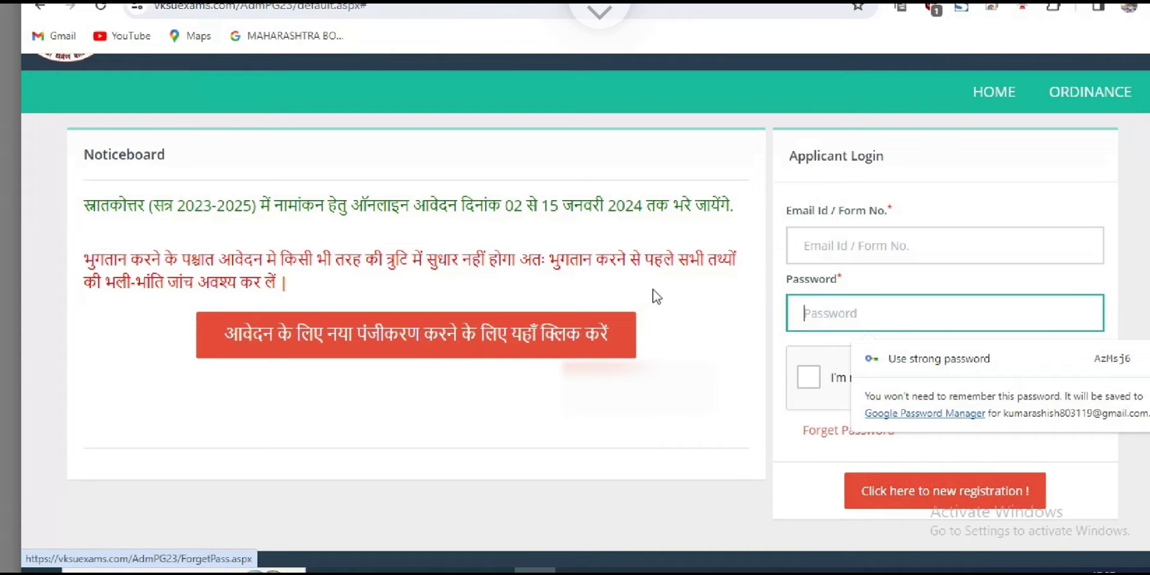
pyautogui.click(54, 36)
pyautogui.click(539, 212)
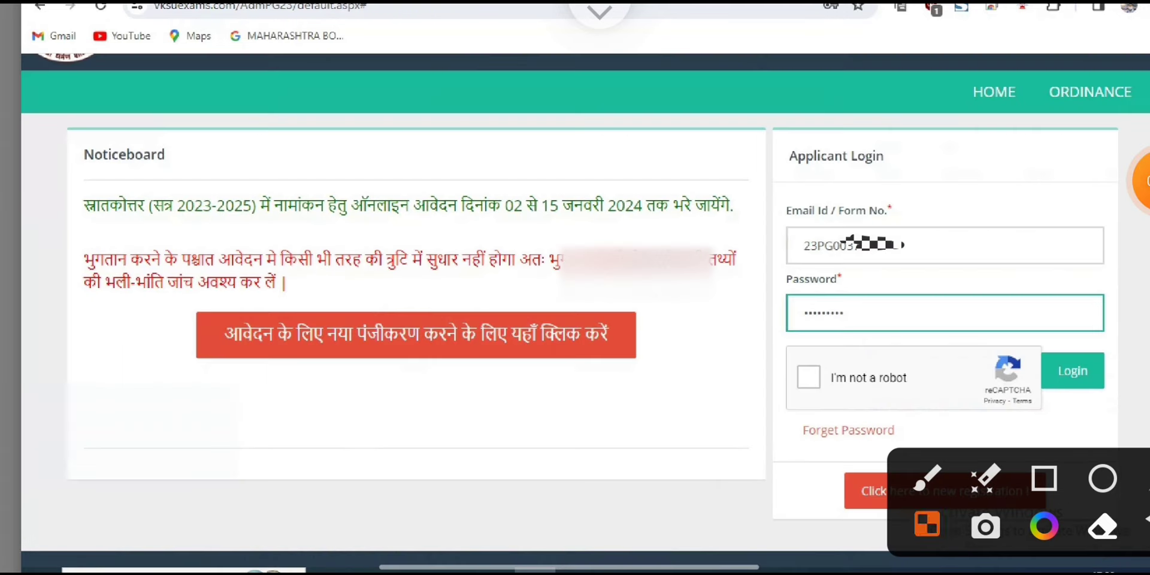
# Fill in the credentials, pass the reCAPTCHA and log in to the Admission Dashboard.
pyautogui.moveTo(689, 488); pyautogui.dragTo(806, 387)
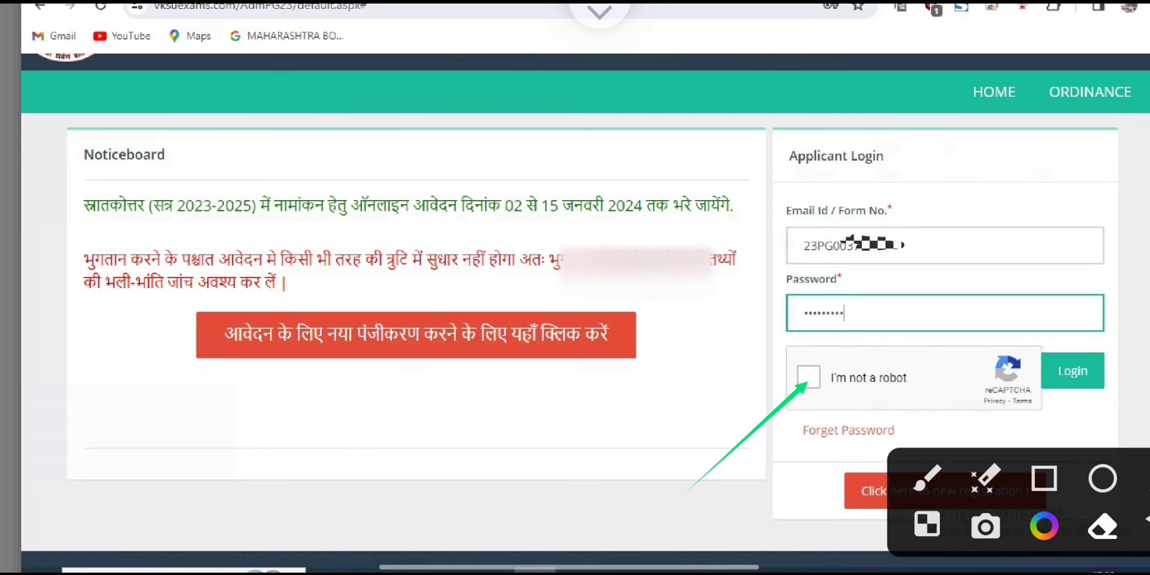
pyautogui.press('Tab')
pyautogui.press('space')
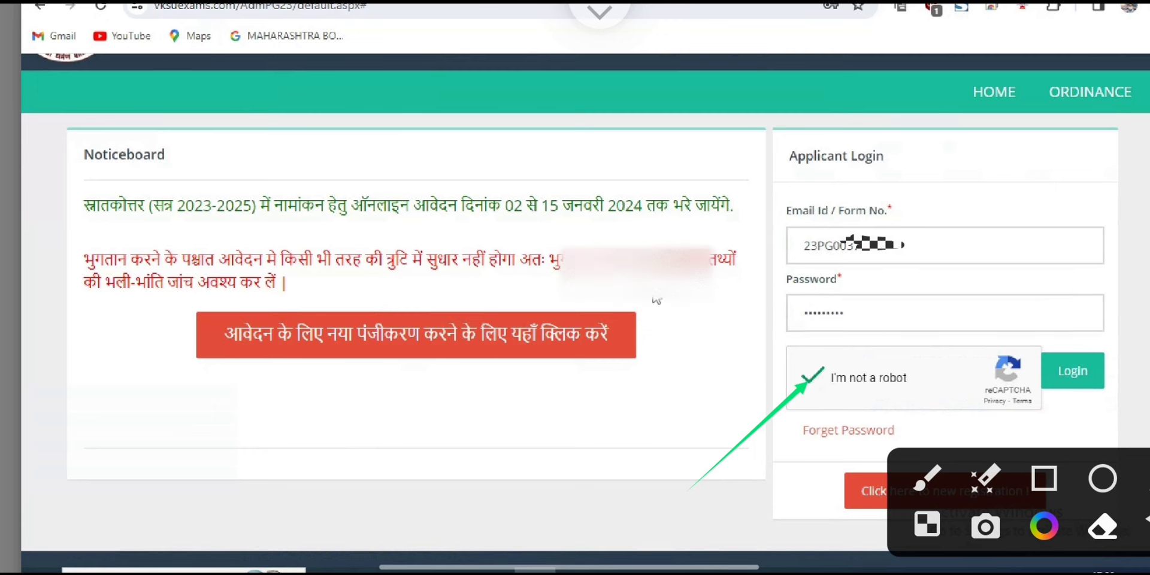
pyautogui.moveTo(1112, 272); pyautogui.dragTo(1076, 353)
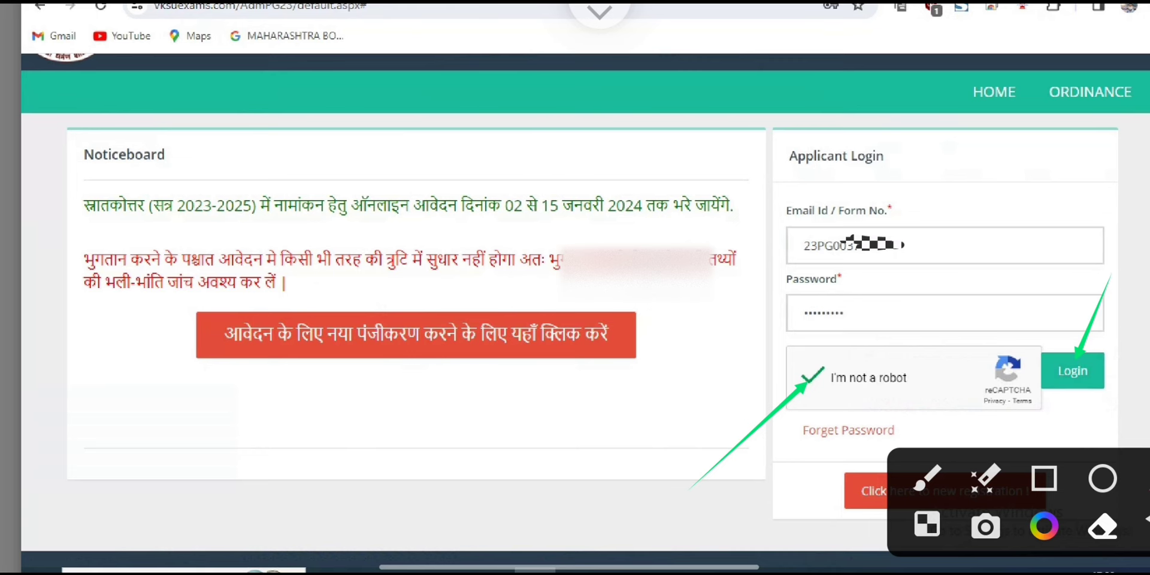
pyautogui.click(1044, 526)
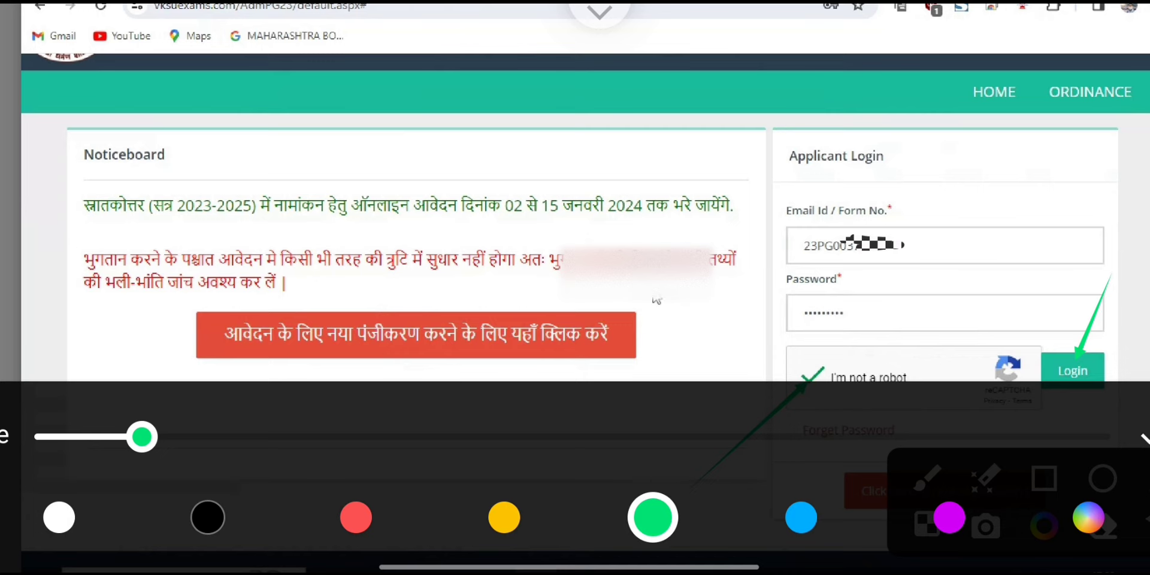
pyautogui.click(356, 517)
pyautogui.moveTo(1105, 255); pyautogui.dragTo(1073, 347)
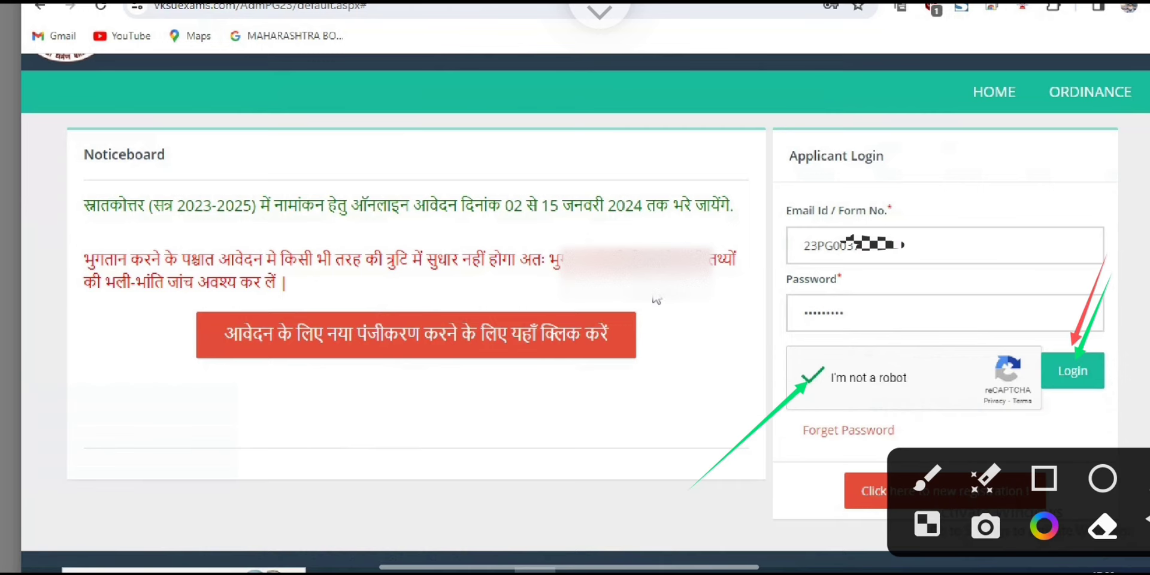
pyautogui.click(1044, 478)
pyautogui.moveTo(998, 322)
pyautogui.mouseDown()
pyautogui.moveTo(1081, 381)
pyautogui.moveTo(1147, 398)
pyautogui.mouseUp()
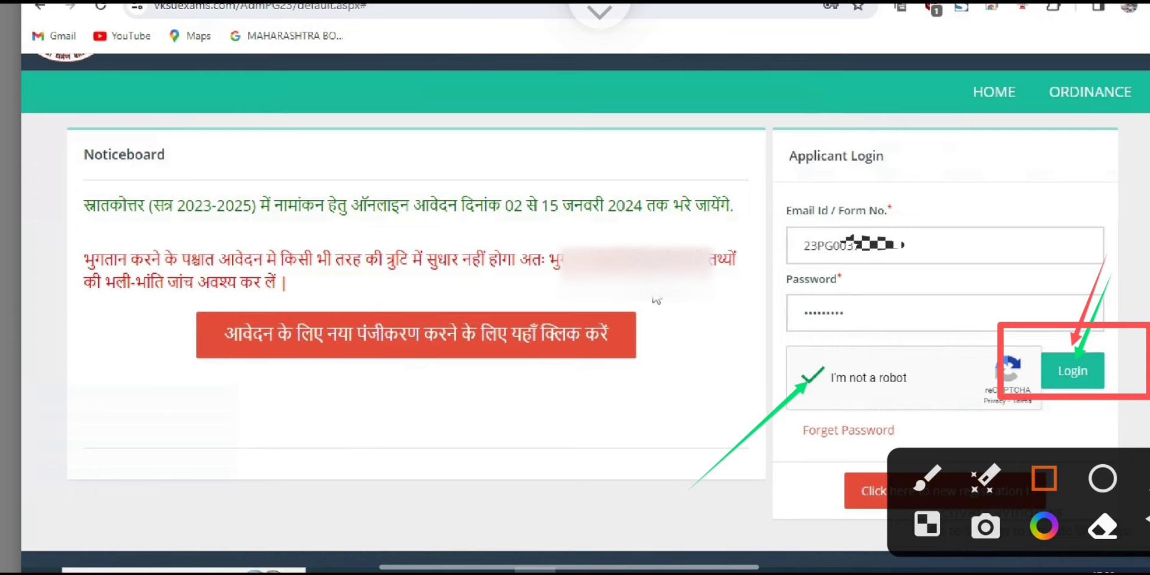
pyautogui.click(927, 524)
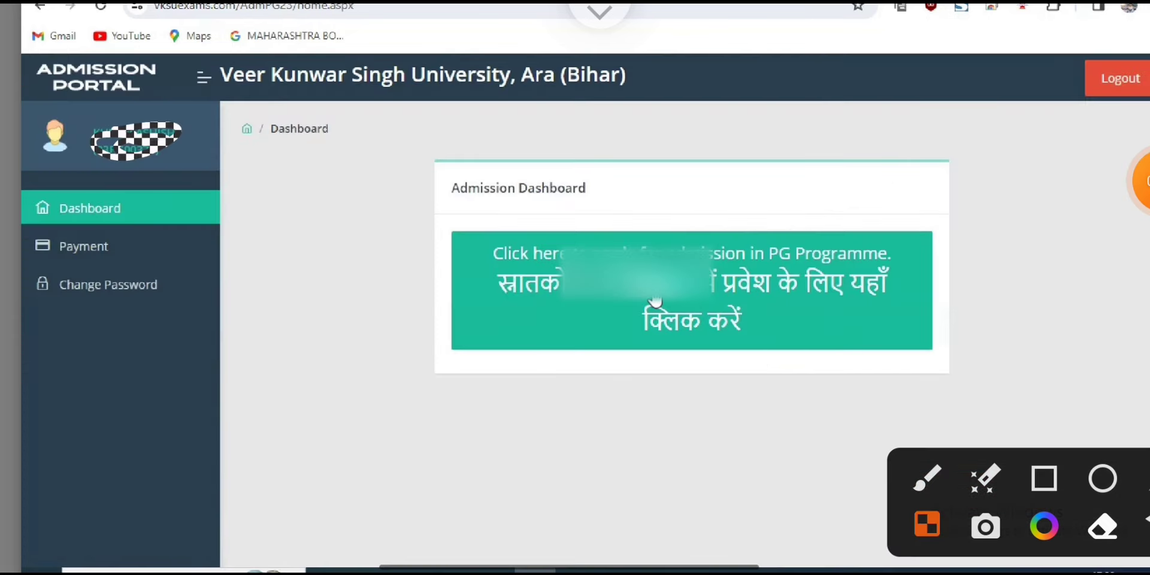
# Open the 'apply for admission in PG Programme' form from the dashboard.
pyautogui.moveTo(423, 190); pyautogui.dragTo(989, 372)
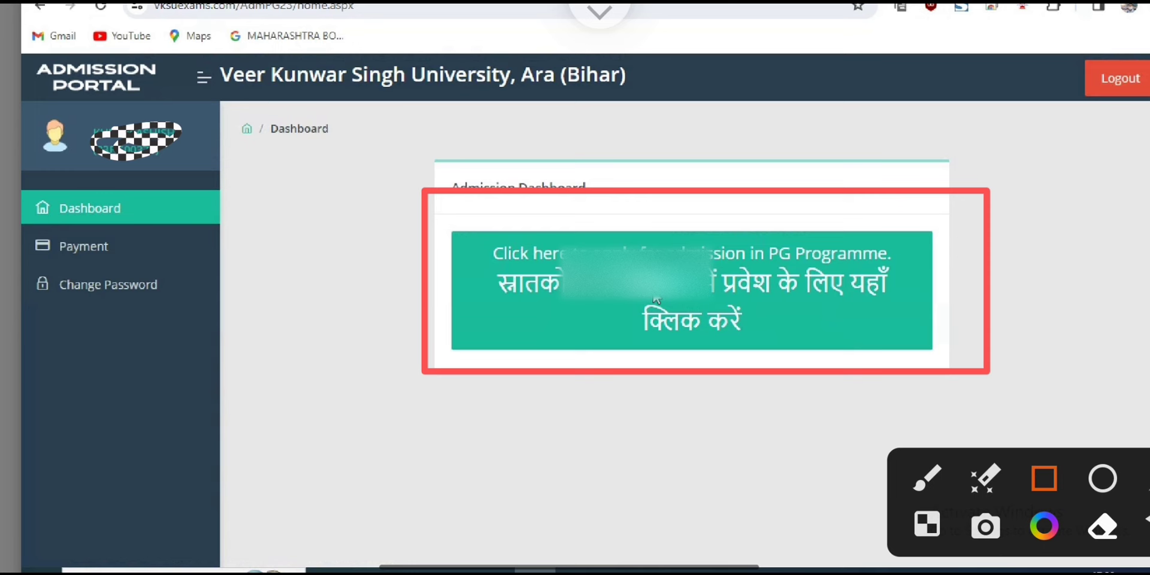
pyautogui.moveTo(507, 263)
pyautogui.mouseDown()
pyautogui.moveTo(742, 443)
pyautogui.moveTo(729, 474)
pyautogui.moveTo(903, 229)
pyautogui.mouseUp()
pyautogui.click(927, 478)
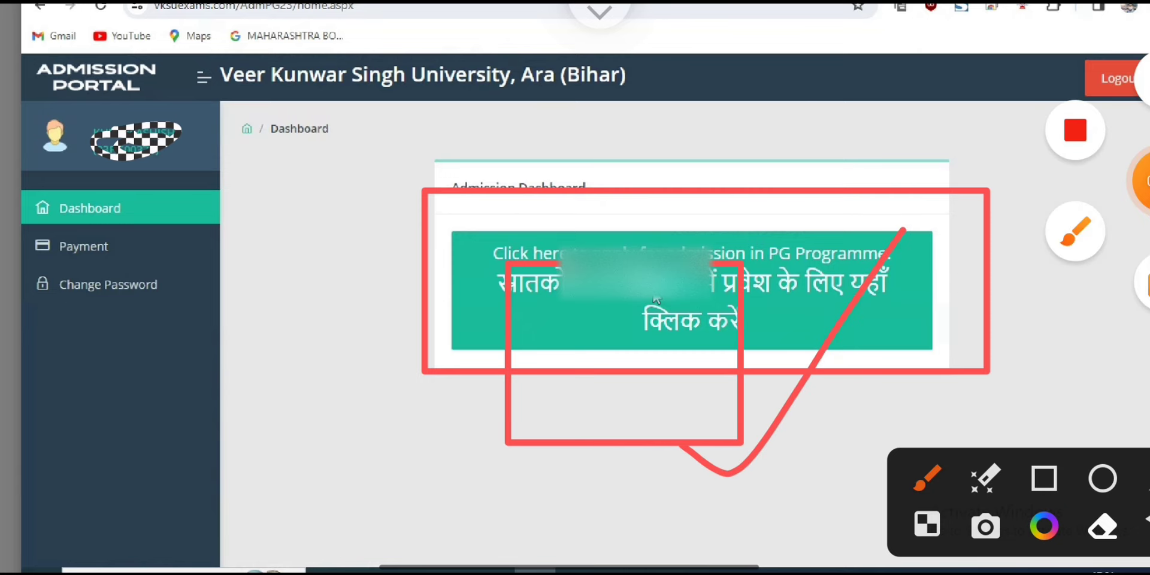
pyautogui.click(656, 299)
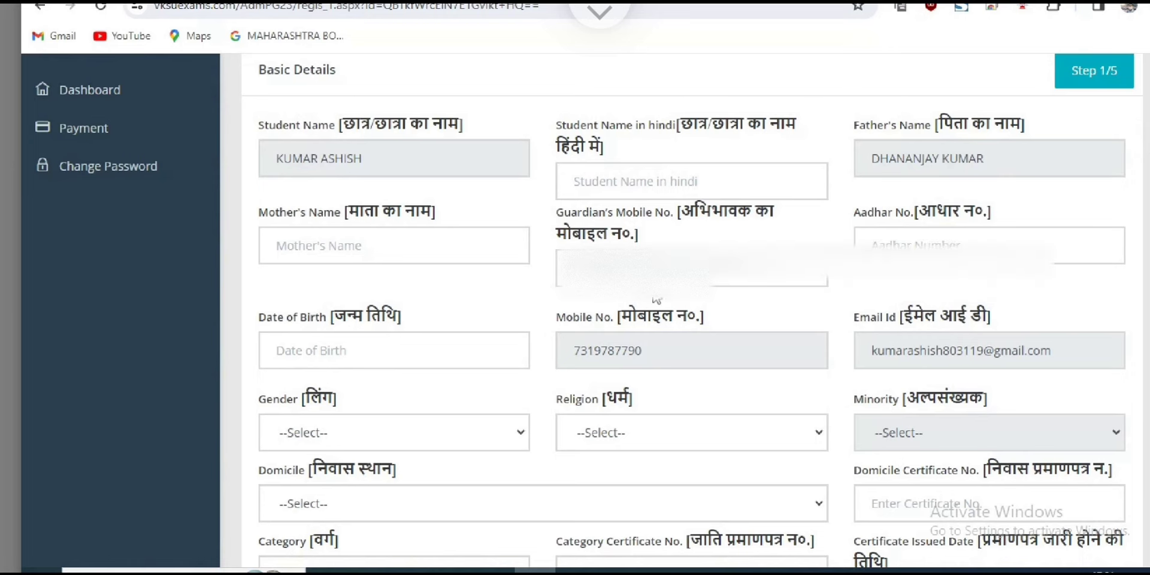
# Enter the mother's name and advance past Guardian's Mobile No. to Date of Birth.
pyautogui.hotkey('shift', 'Right')
pyautogui.hotkey('shift', 'Right')
pyautogui.hotkey('shift', 'Right')
pyautogui.hotkey('shift', 'Right')
pyautogui.hotkey('shift', 'Right')
pyautogui.hotkey('shift', 'Right')
pyautogui.hotkey('shift', 'Right')
pyautogui.hotkey('shift', 'Right')
pyautogui.hotkey('shift', 'Right')
pyautogui.hotkey('shift', 'Right')
pyautogui.hotkey('shift', 'Right')
pyautogui.hotkey('shift', 'Right')
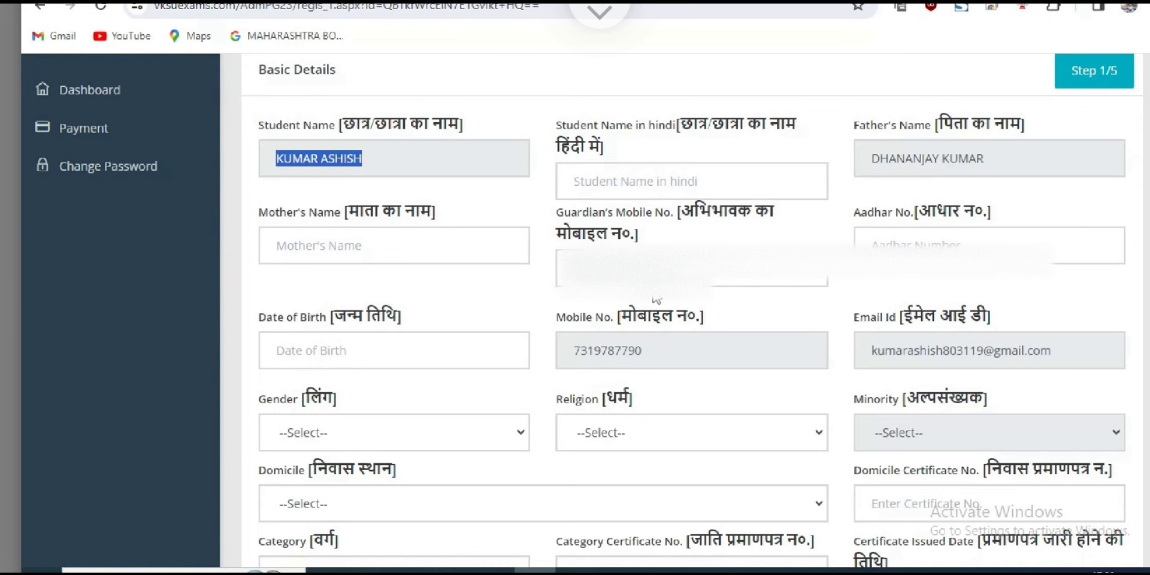
pyautogui.hotkey('shift', 'Right')
pyautogui.hotkey('shift', 'Right')
pyautogui.hotkey('shift', 'Right')
pyautogui.hotkey('shift', 'Right')
pyautogui.hotkey('shift', 'Right')
pyautogui.hotkey('shift', 'Right')
pyautogui.hotkey('shift', 'Right')
pyautogui.hotkey('shift', 'Right')
pyautogui.hotkey('shift', 'Right')
pyautogui.hotkey('shift', 'Right')
pyautogui.hotkey('shift', 'Right')
pyautogui.hotkey('shift', 'Right')
pyautogui.hotkey('shift', 'Right')
pyautogui.hotkey('shift', 'Right')
pyautogui.hotkey('shift', 'Right')
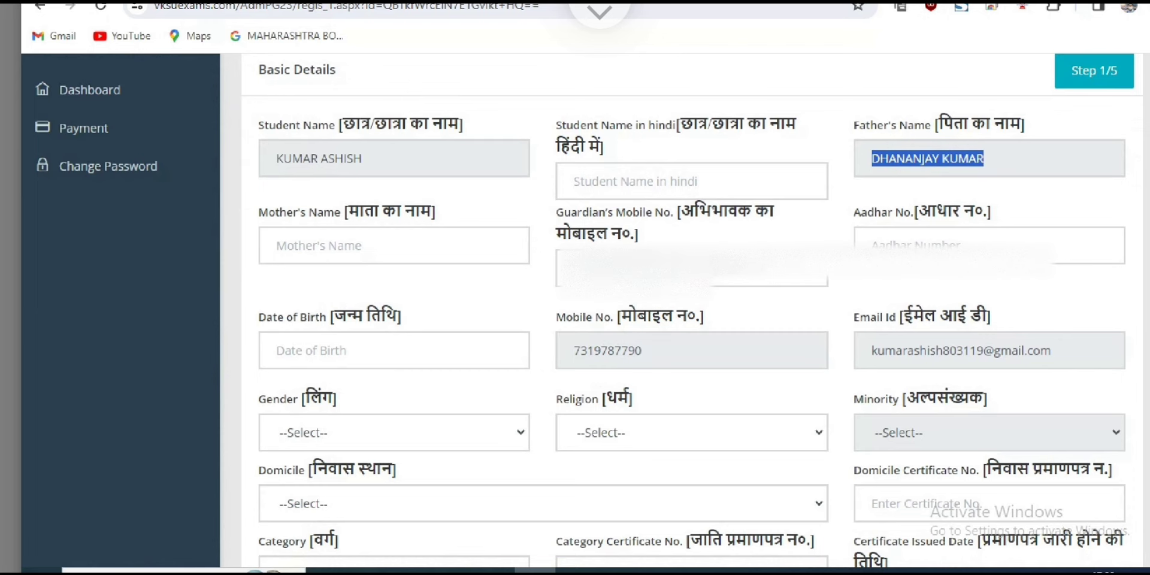
pyautogui.hotkey('shift', 'Tab')
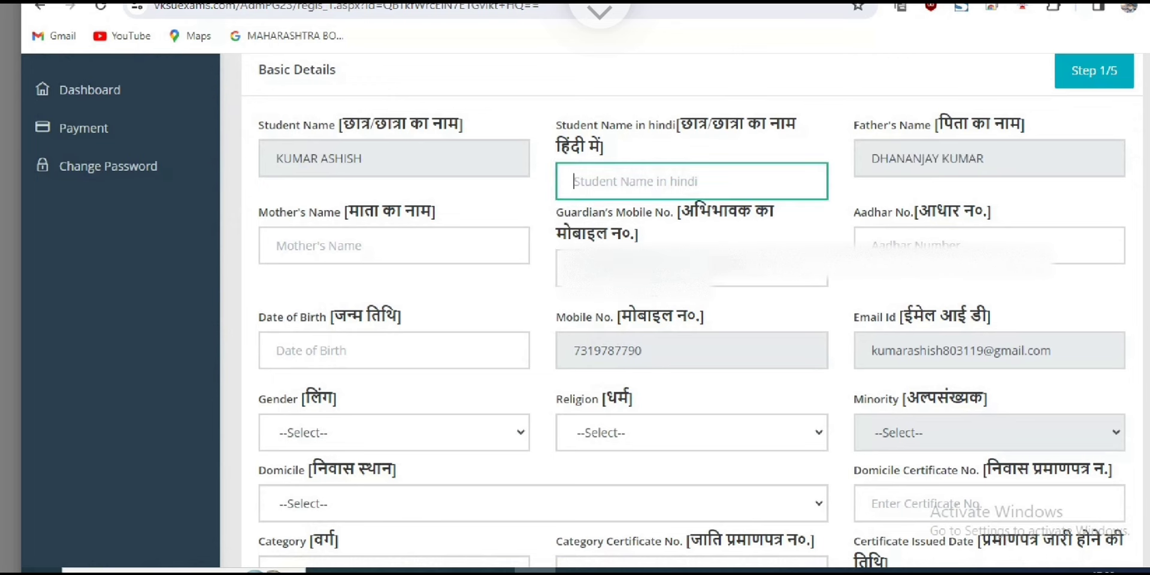
pyautogui.moveTo(276, 212); pyautogui.dragTo(436, 212)
pyautogui.click(359, 245)
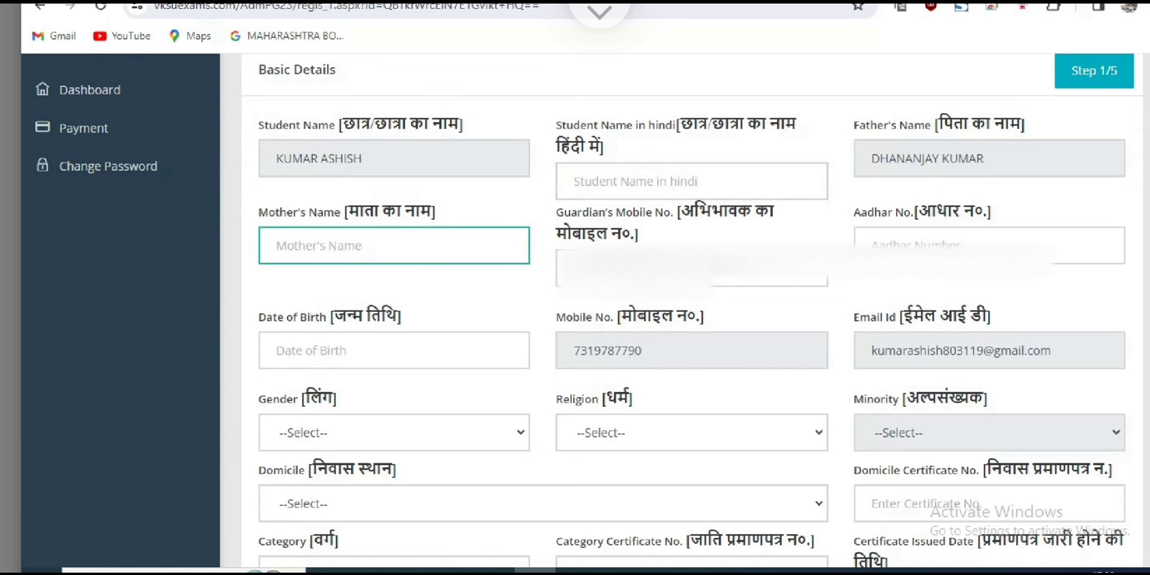
pyautogui.write('kk')
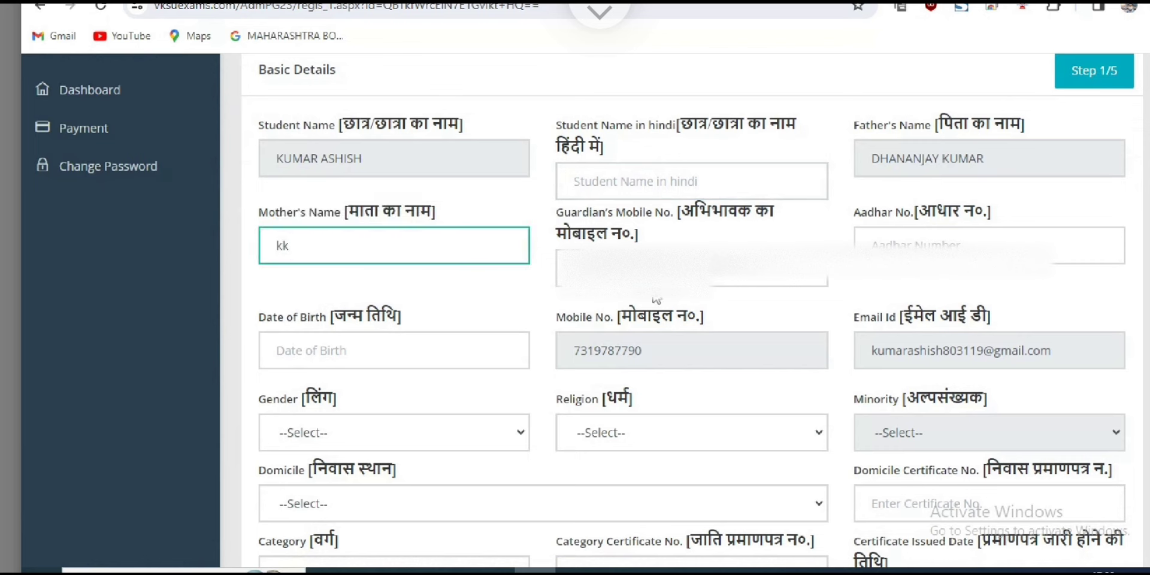
pyautogui.click(692, 268)
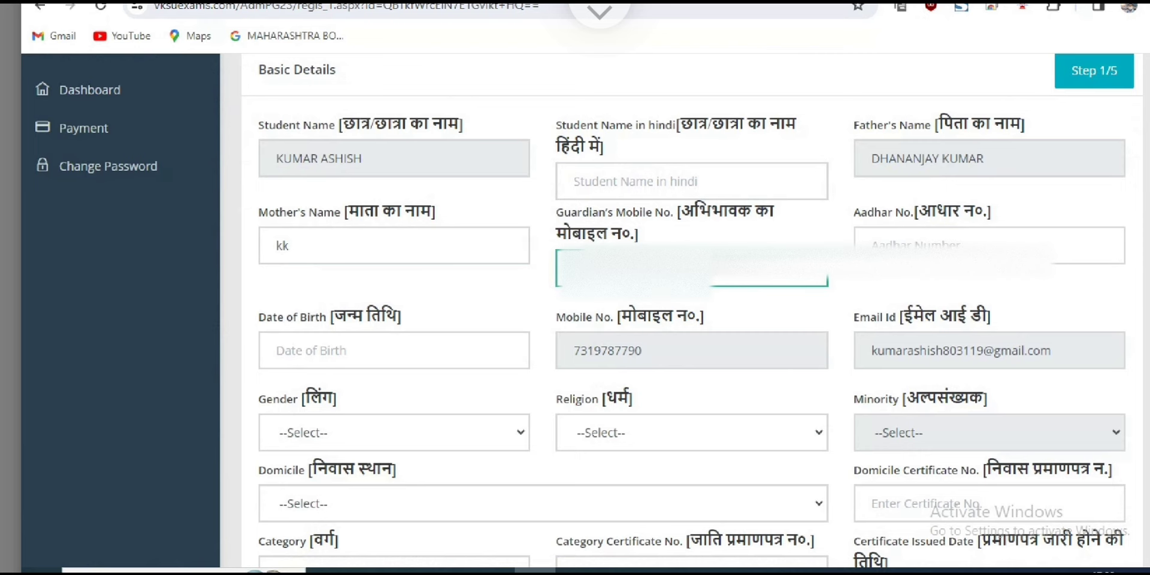
pyautogui.press('Tab')
pyautogui.press('Tab')
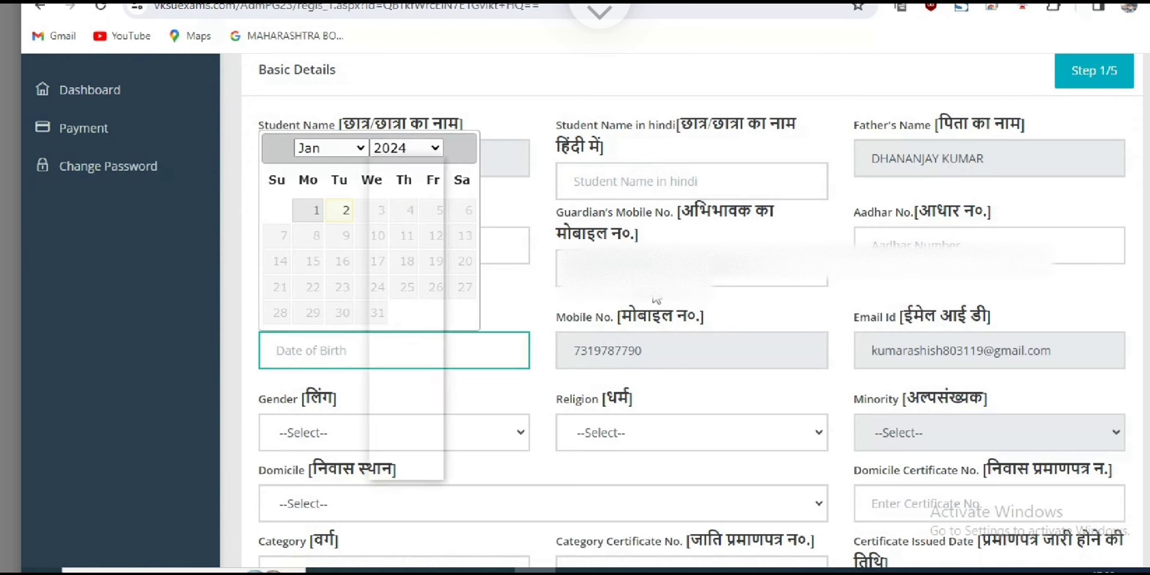
pyautogui.click(407, 148)
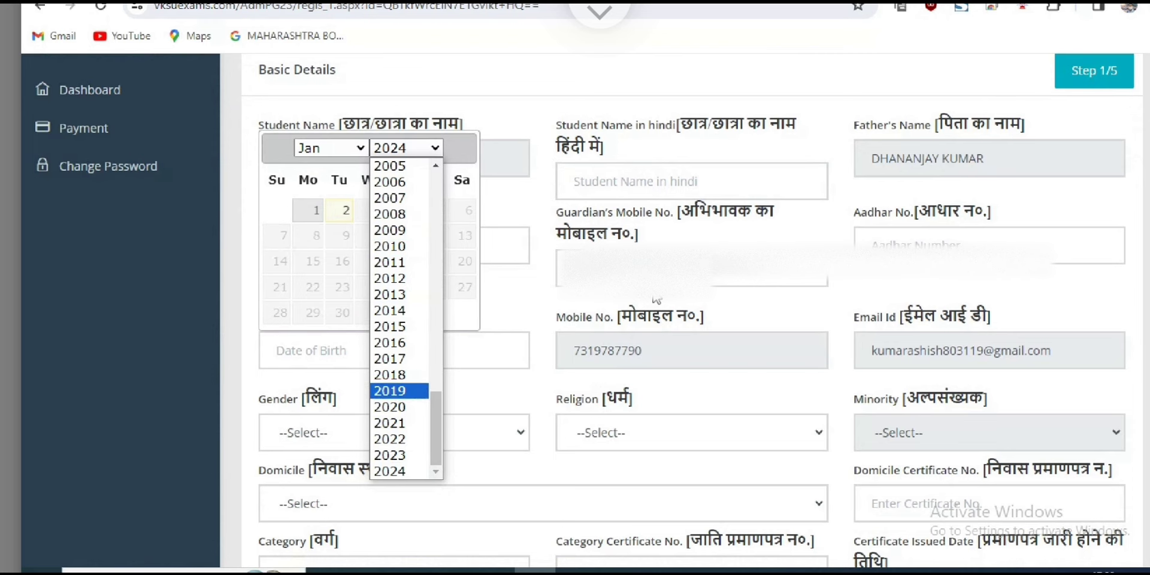
pyautogui.scroll(15, 399, 208)
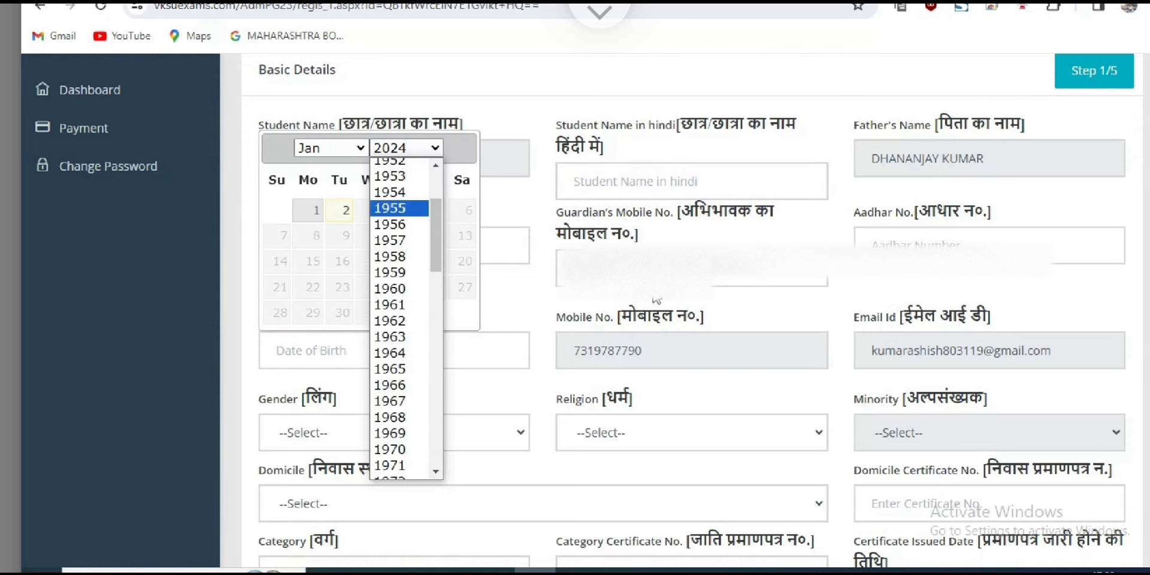
pyautogui.scroll(-4, 399, 300)
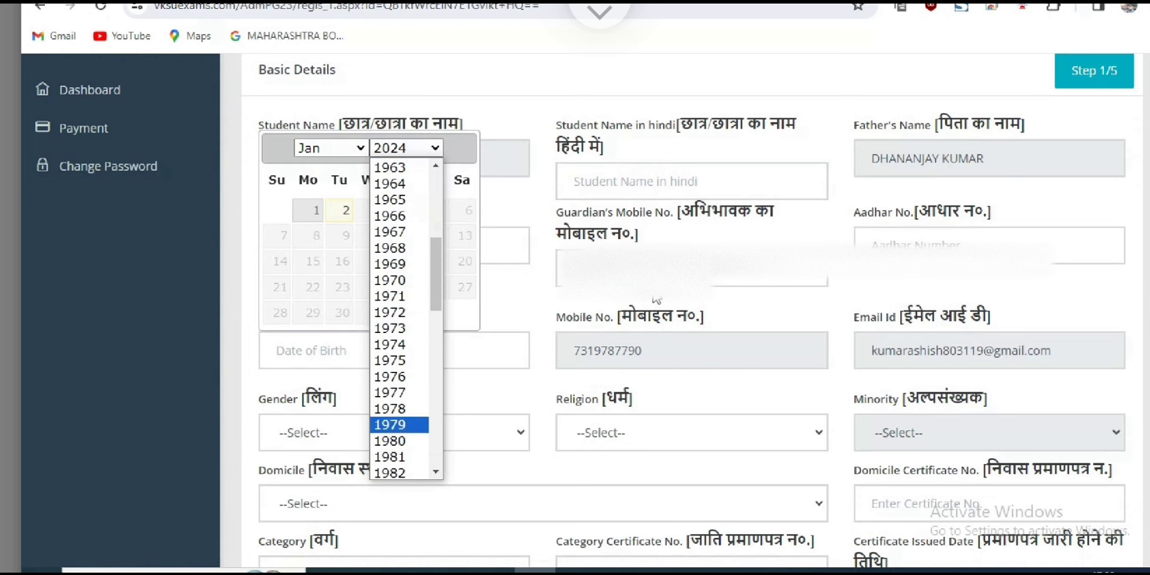
pyautogui.scroll(-4, 399, 420)
pyautogui.scroll(-4, 399, 393)
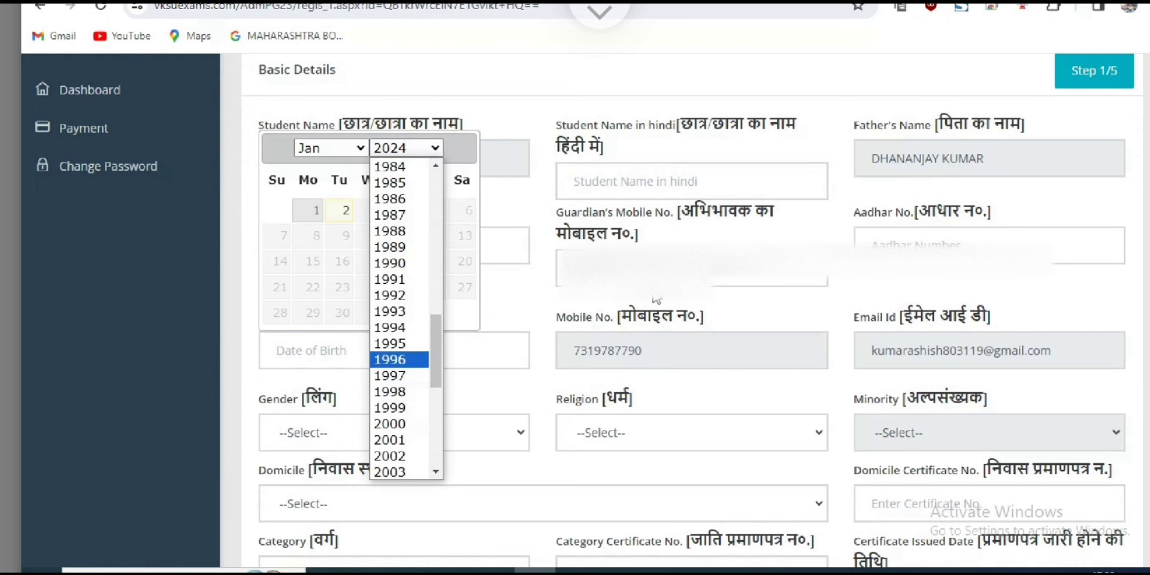
pyautogui.click(399, 360)
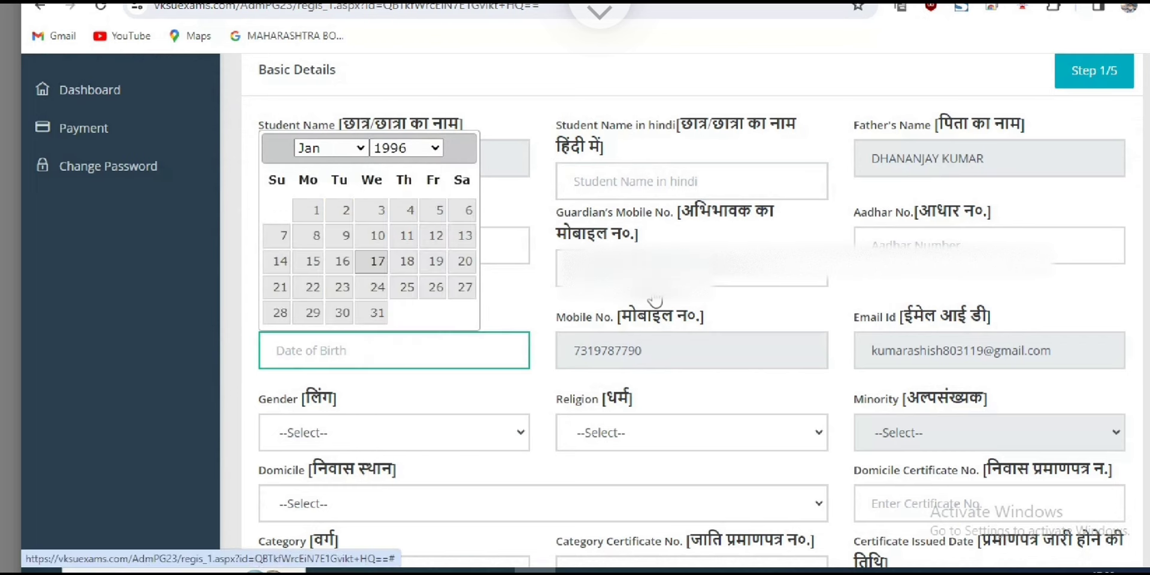
pyautogui.click(377, 261)
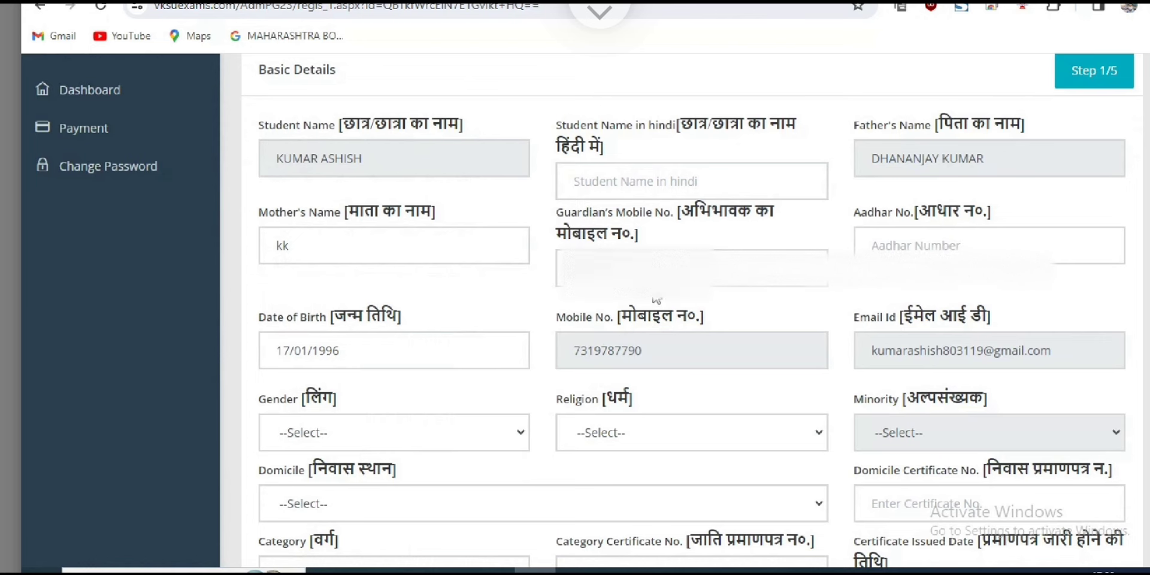
pyautogui.click(276, 350)
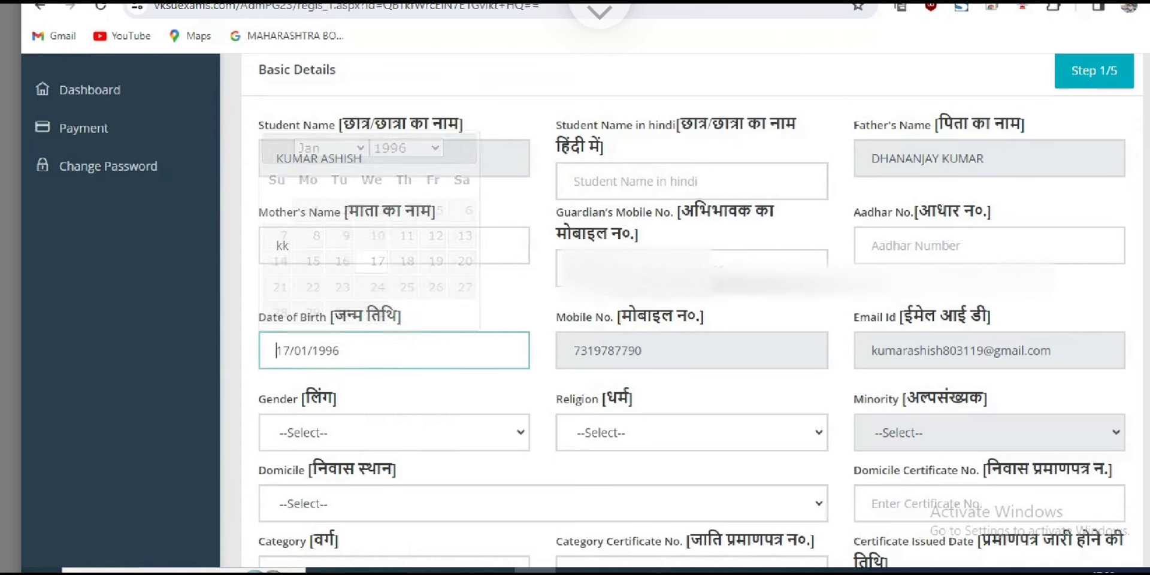
pyautogui.hotkey('ctrl', 'a')
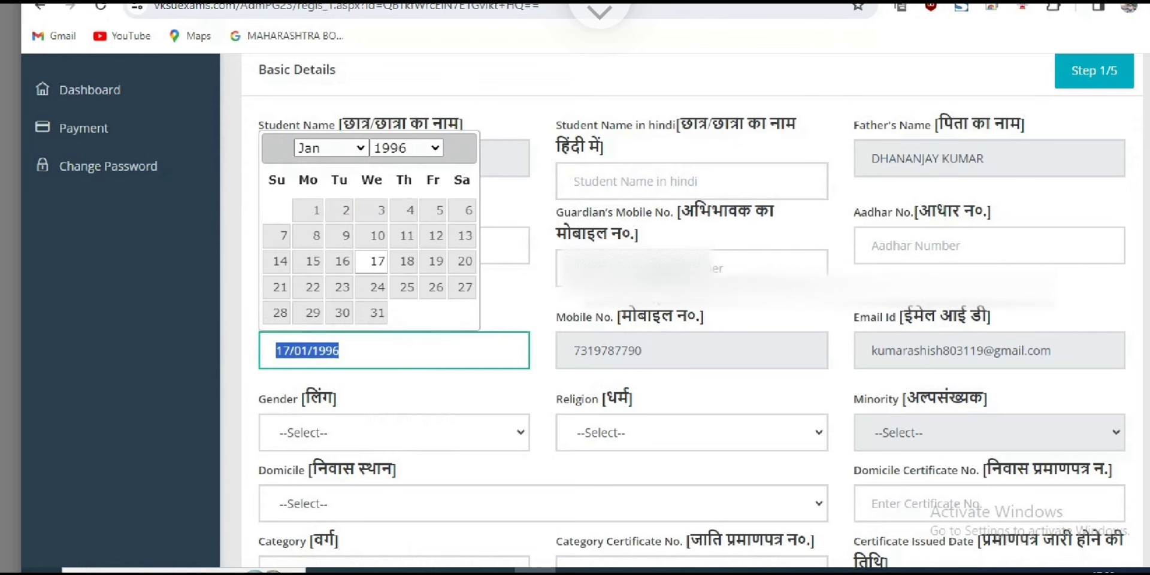
pyautogui.press('Tab')
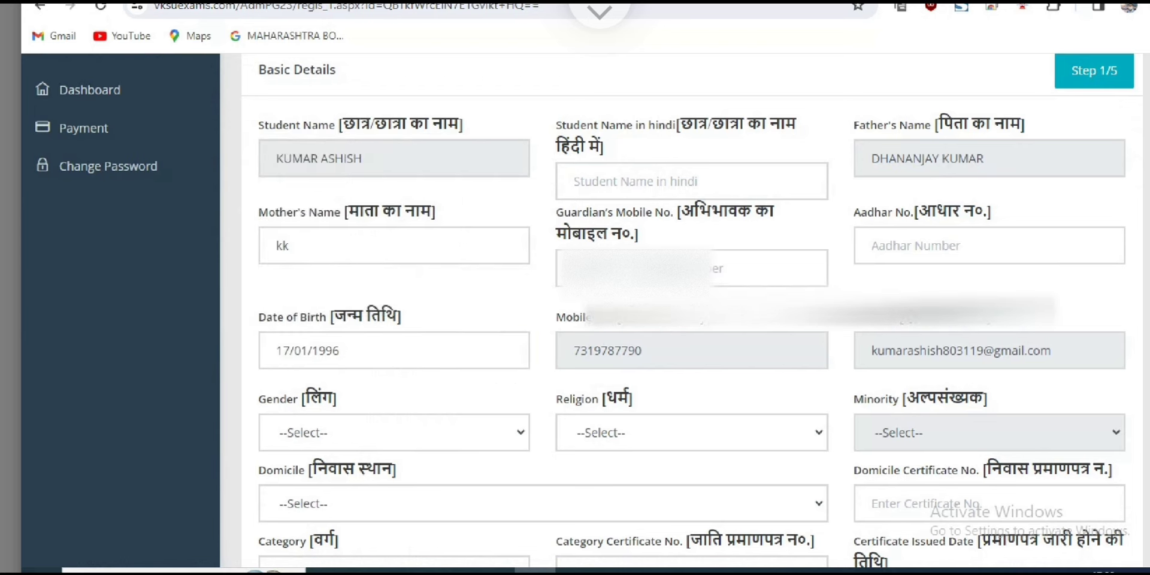
pyautogui.hotkey('shift', 'Right')
pyautogui.hotkey('shift', 'Right')
pyautogui.hotkey('shift', 'Right')
pyautogui.hotkey('shift', 'Right')
pyautogui.hotkey('shift', 'Right')
pyautogui.hotkey('shift', 'Right')
pyautogui.hotkey('shift', 'Right')
pyautogui.hotkey('shift', 'Right')
pyautogui.hotkey('shift', 'Right')
pyautogui.hotkey('shift', 'Right')
pyautogui.hotkey('shift', 'Right')
pyautogui.hotkey('shift', 'Right')
pyautogui.hotkey('shift', 'Right')
pyautogui.hotkey('shift', 'Right')
pyautogui.hotkey('shift', 'Right')
pyautogui.hotkey('shift', 'Right')
pyautogui.hotkey('shift', 'Right')
pyautogui.hotkey('shift', 'Right')
pyautogui.hotkey('shift', 'Right')
pyautogui.hotkey('shift', 'Right')
pyautogui.hotkey('shift', 'Right')
pyautogui.hotkey('shift', 'Right')
pyautogui.hotkey('shift', 'Right')
pyautogui.hotkey('shift', 'Right')
pyautogui.hotkey('shift', 'Right')
pyautogui.hotkey('shift', 'Right')
pyautogui.hotkey('shift', 'Right')
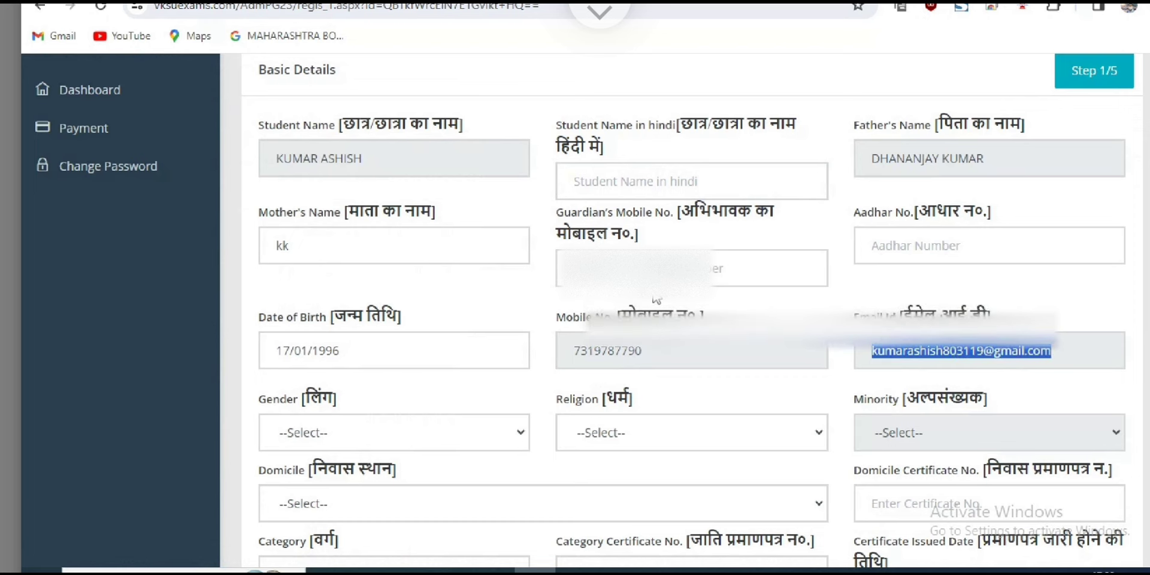
pyautogui.hotkey('shift', 'Tab')
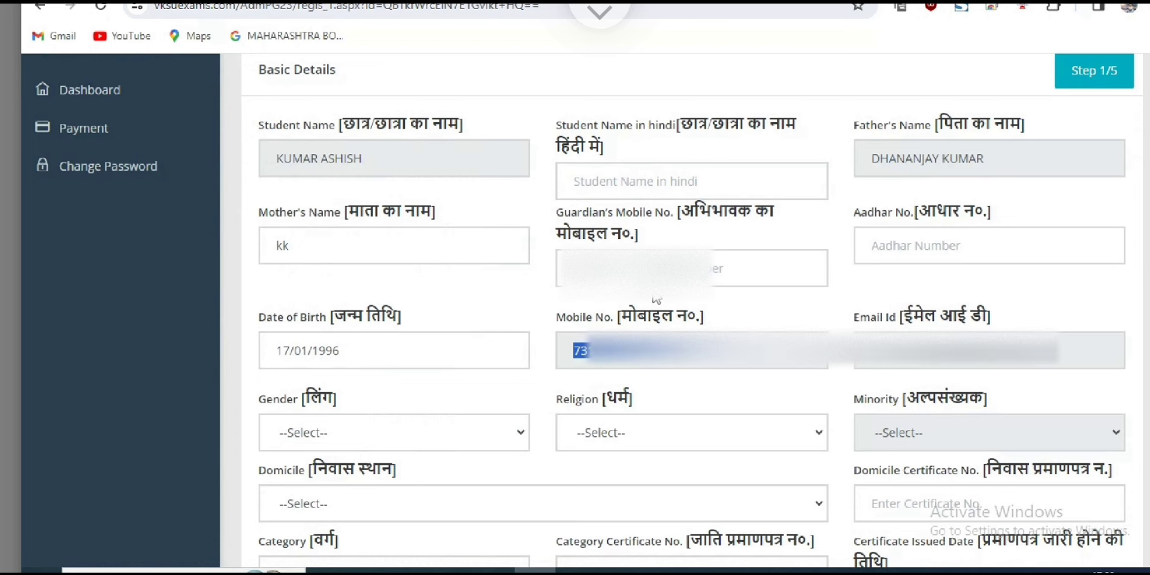
# Look through the Gender options and leave Gender unset.
pyautogui.press('Tab')
pyautogui.press('Tab')
pyautogui.hotkey('alt', 'Down')
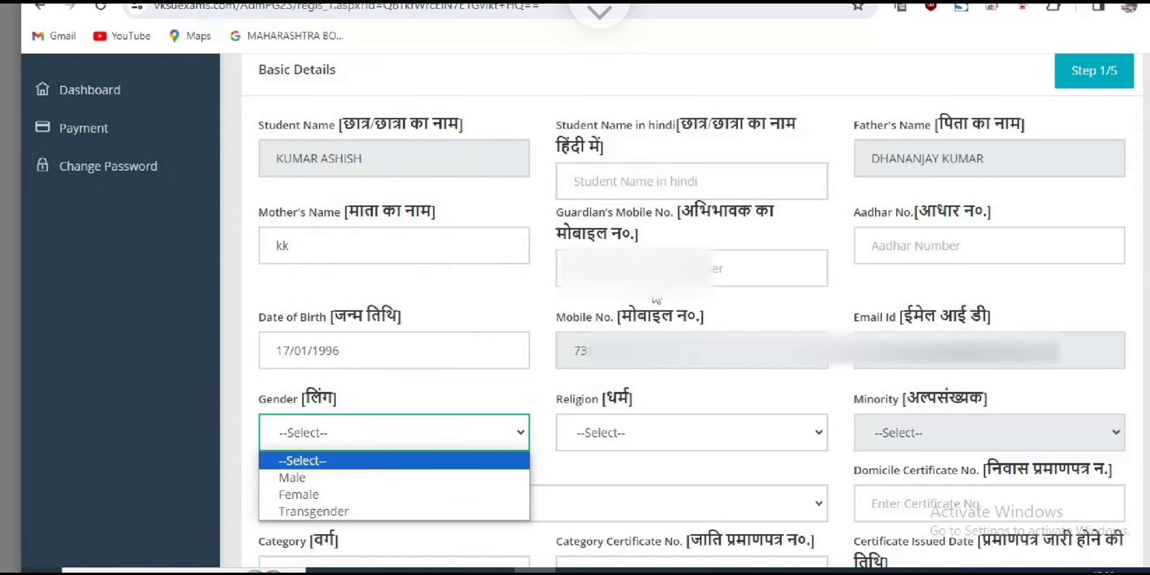
pyautogui.press('Down')
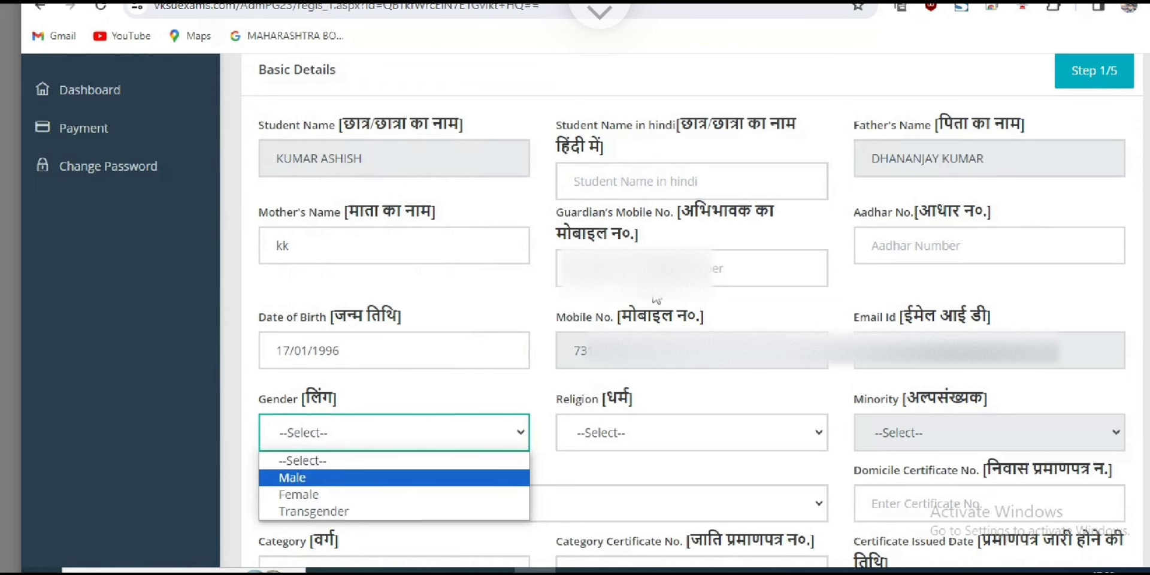
pyautogui.press('Down')
pyautogui.press('Up')
pyautogui.press('Up')
# Choose Hindu in the Religion dropdown.
pyautogui.press('Tab')
pyautogui.hotkey('alt', 'Down')
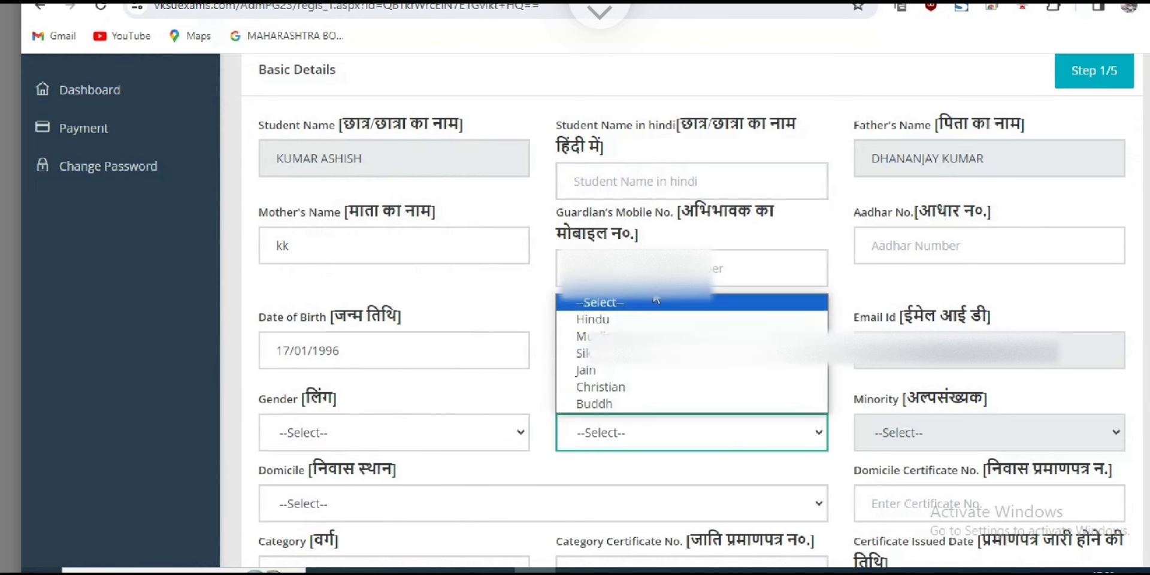
pyautogui.press('Down')
pyautogui.press('Down')
pyautogui.press('Down')
pyautogui.press('Up')
pyautogui.press('Up')
pyautogui.press('Down')
pyautogui.press('Down')
pyautogui.press('Down')
pyautogui.press('Down')
pyautogui.press('Down')
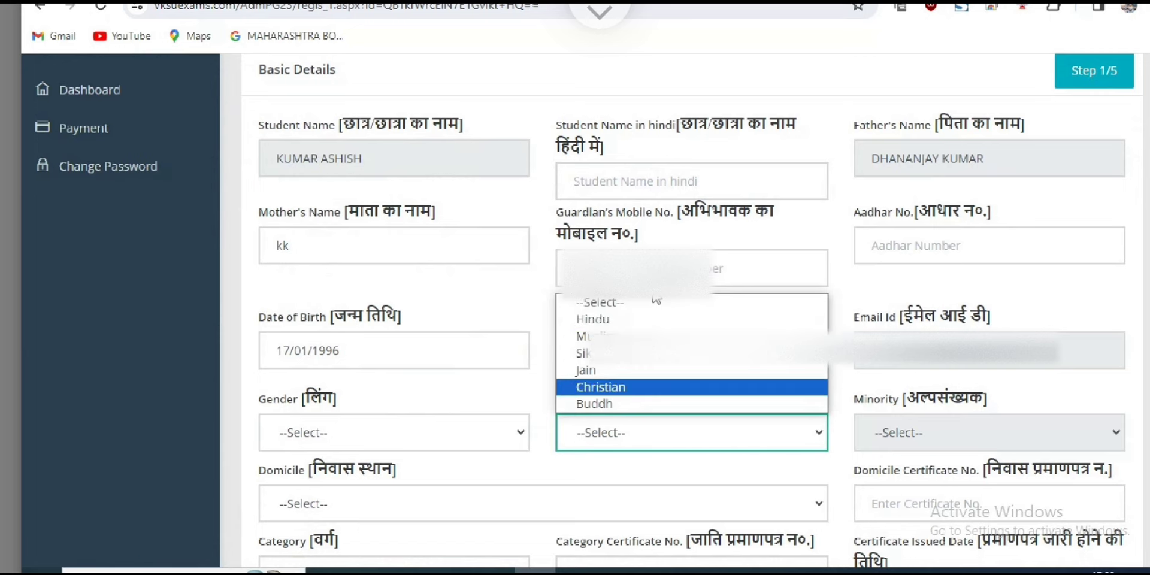
pyautogui.press('Up')
pyautogui.press('Up')
pyautogui.press('Up')
pyautogui.press('Up')
pyautogui.press('Up')
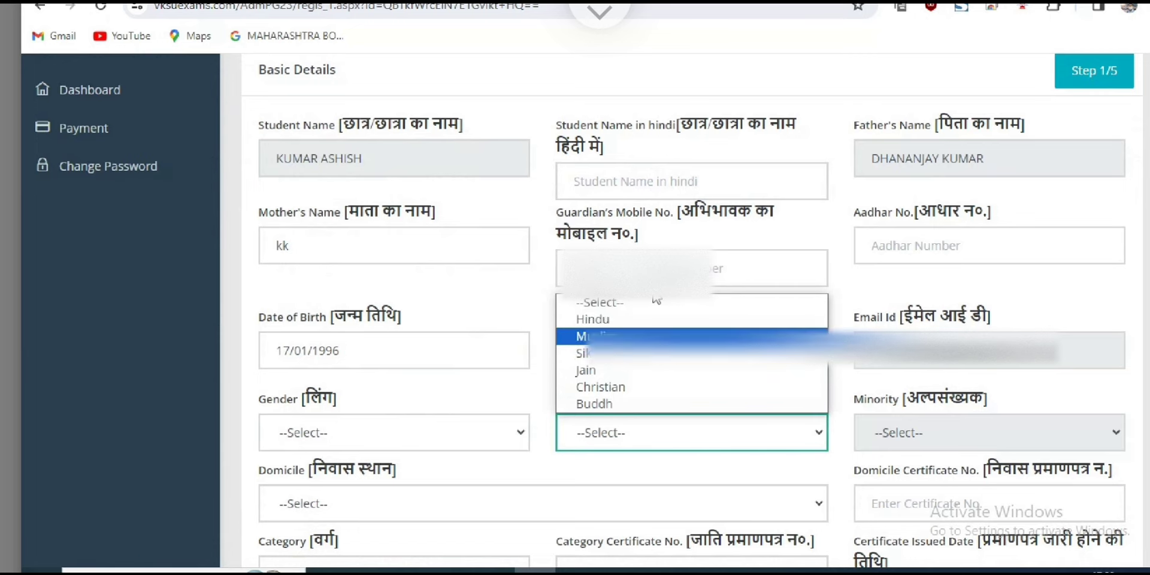
pyautogui.press('Return')
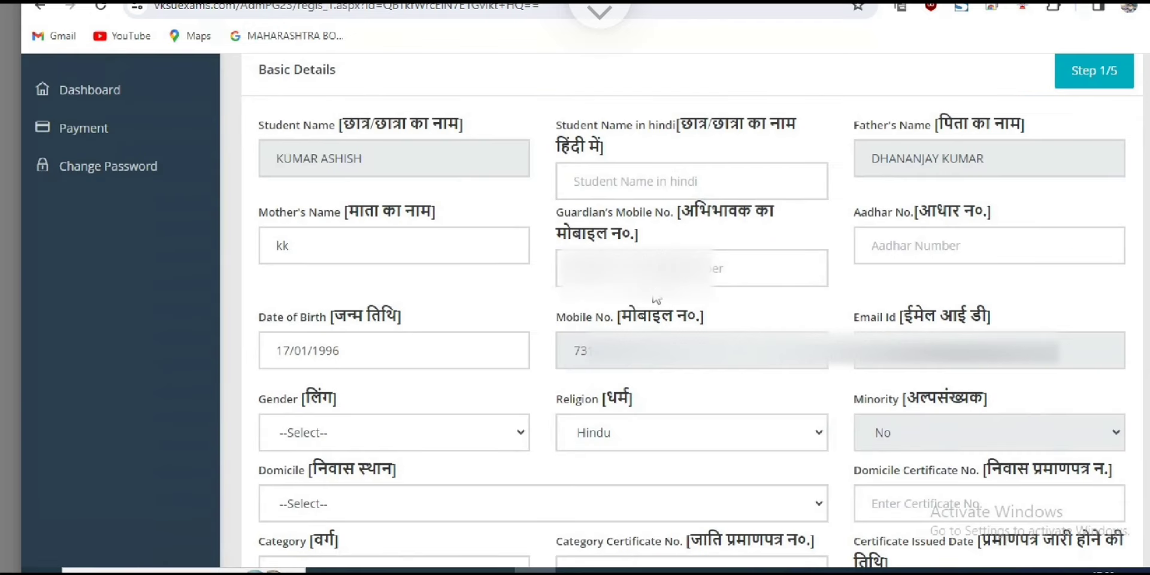
# Switch the religion to Muslim, then set it back to Hindu.
pyautogui.scroll(-1, 657, 300)
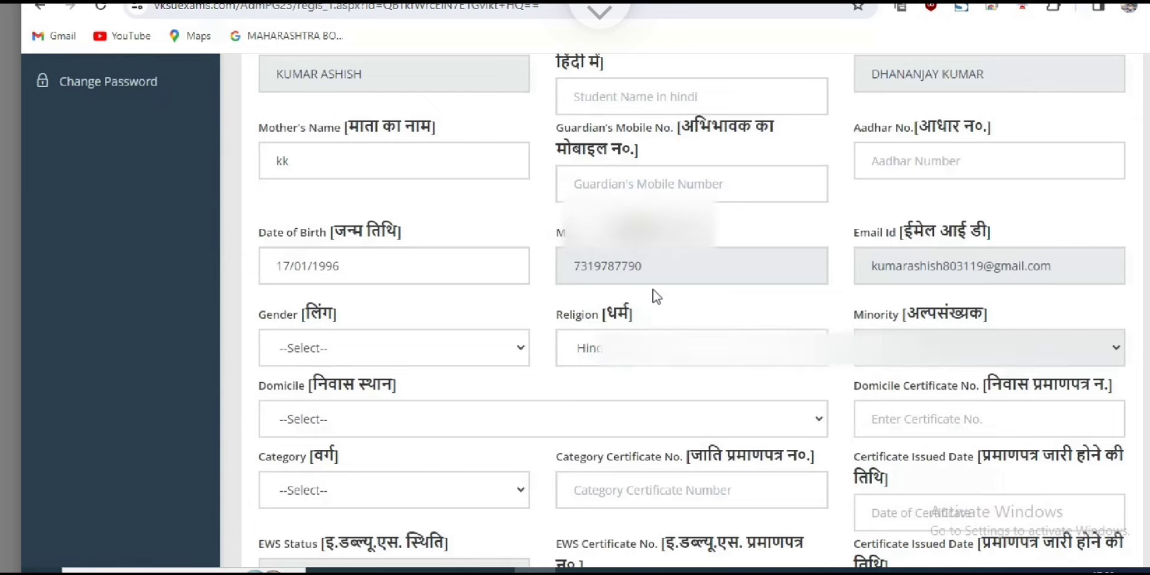
pyautogui.hotkey('alt', 'Down')
pyautogui.press('Down')
pyautogui.press('Down')
pyautogui.press('Up')
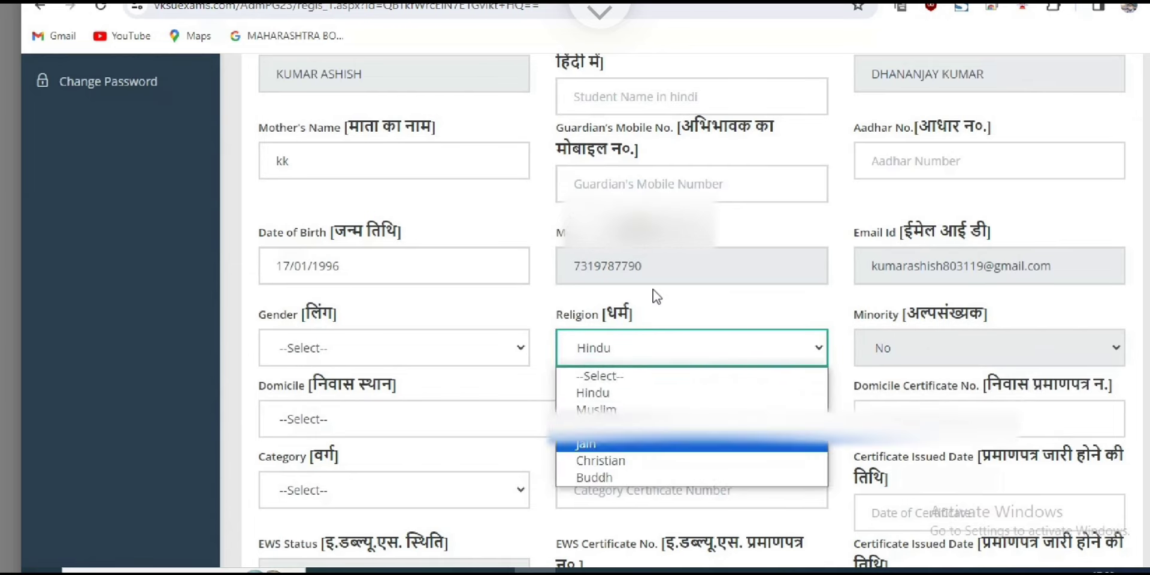
pyautogui.press('Return')
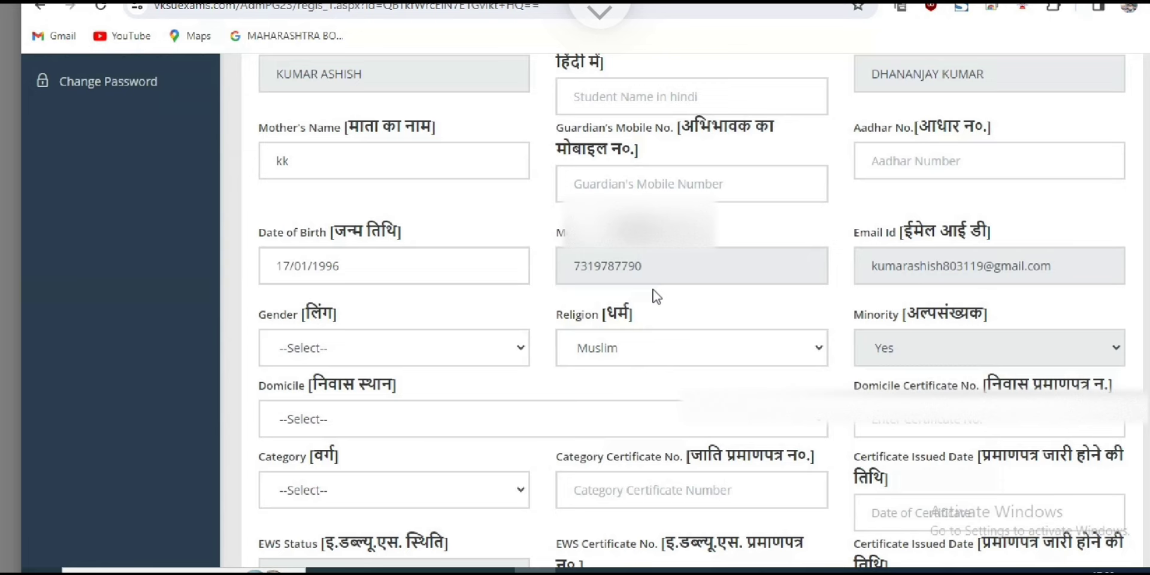
pyautogui.hotkey('alt', 'Down')
pyautogui.press('Up')
pyautogui.press('Down')
pyautogui.press('Down')
pyautogui.press('Up')
pyautogui.press('Up')
pyautogui.press('Return')
# Open the Domicile dropdown and browse the list of states.
pyautogui.scroll(-2, 657, 297)
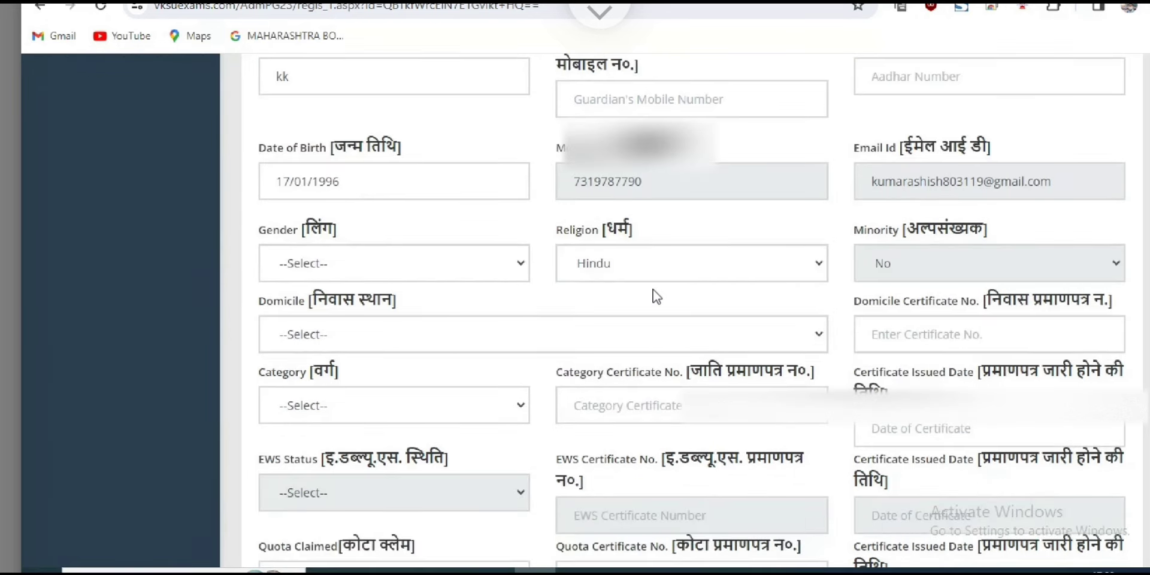
pyautogui.press('Tab')
pyautogui.hotkey('alt', 'Down')
pyautogui.press('Up')
pyautogui.press('Up')
pyautogui.press('Up')
pyautogui.press('Up')
# Pick Bihar as domicile, skip its certificate number, and choose BC-2 as category.
pyautogui.press('Return')
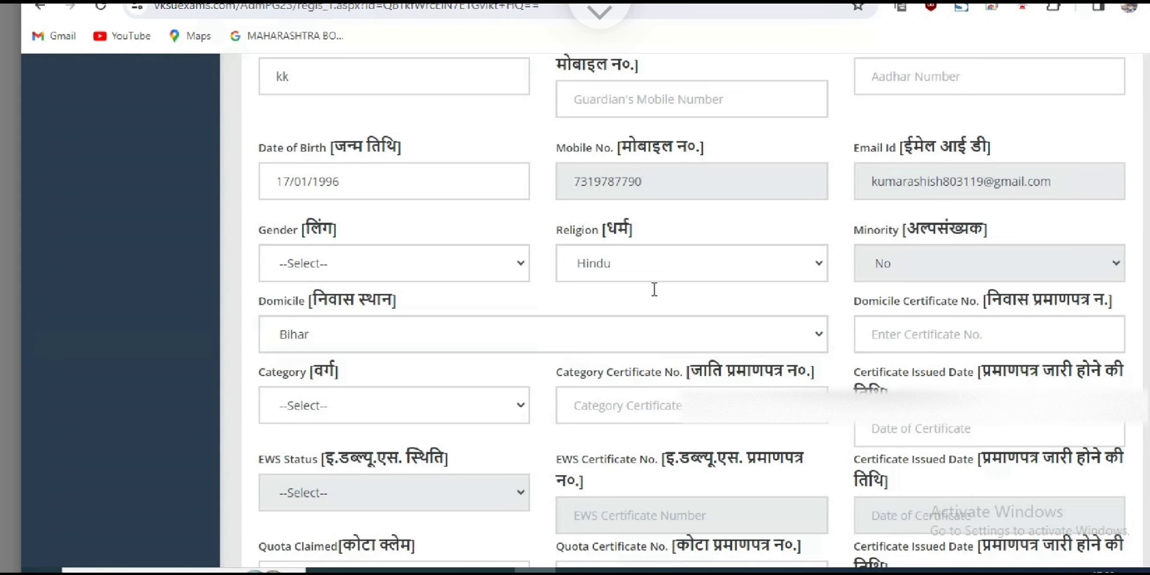
pyautogui.press('Tab')
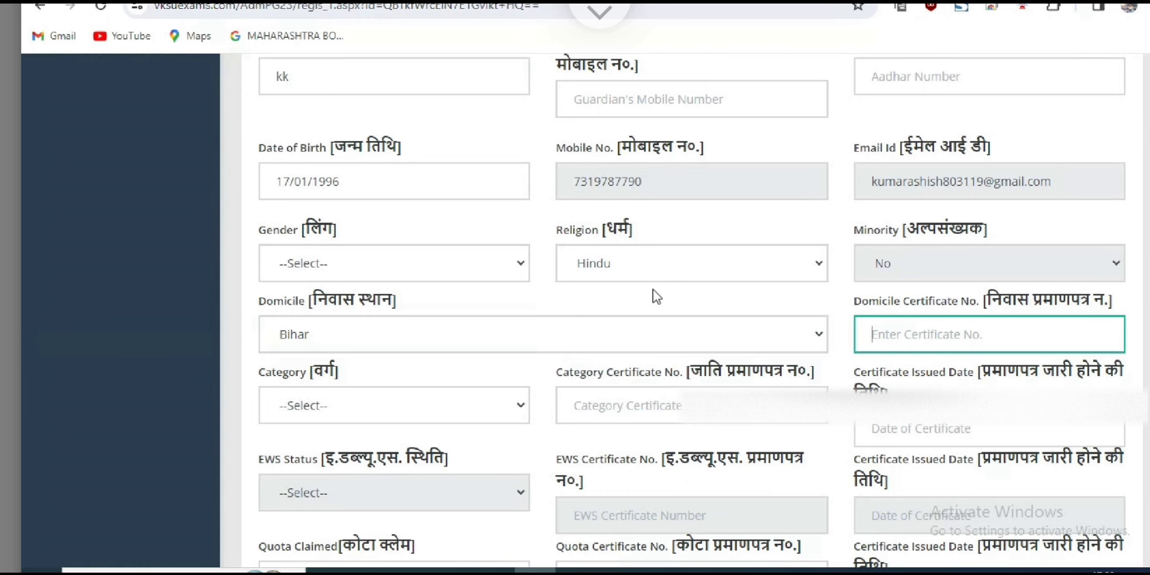
pyautogui.press('Tab')
pyautogui.hotkey('alt', 'Down')
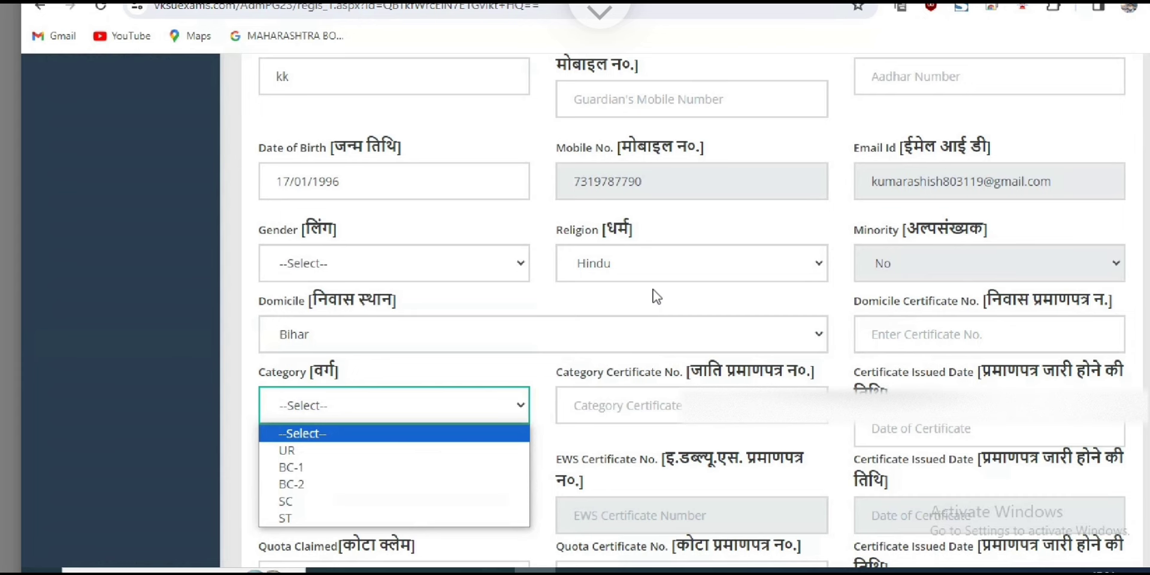
pyautogui.press('Down')
pyautogui.press('Down')
pyautogui.press('Down')
pyautogui.press('Return')
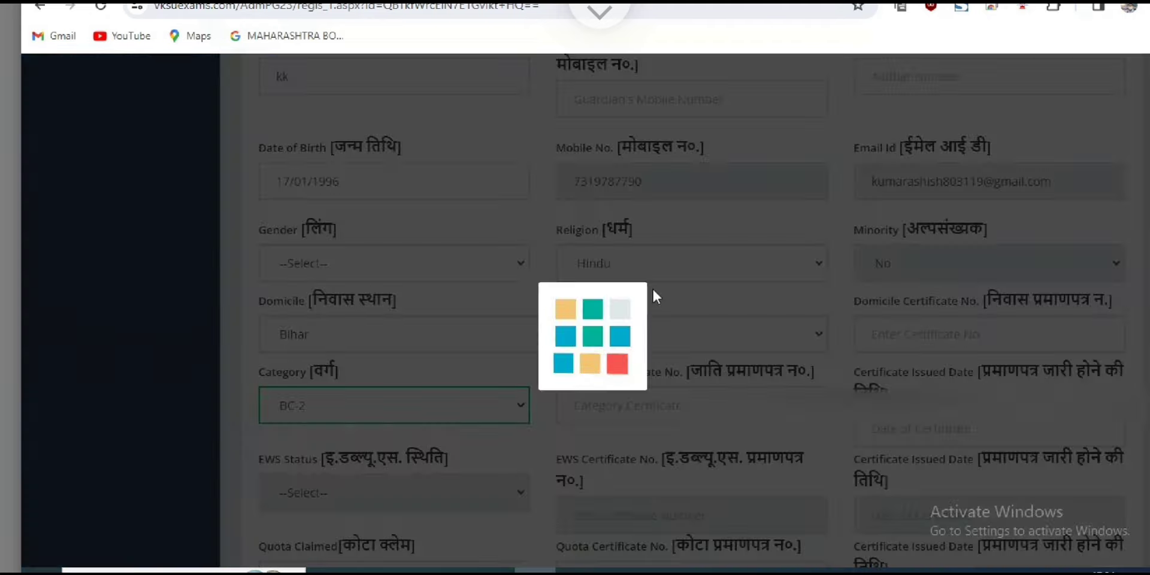
pyautogui.press('Tab')
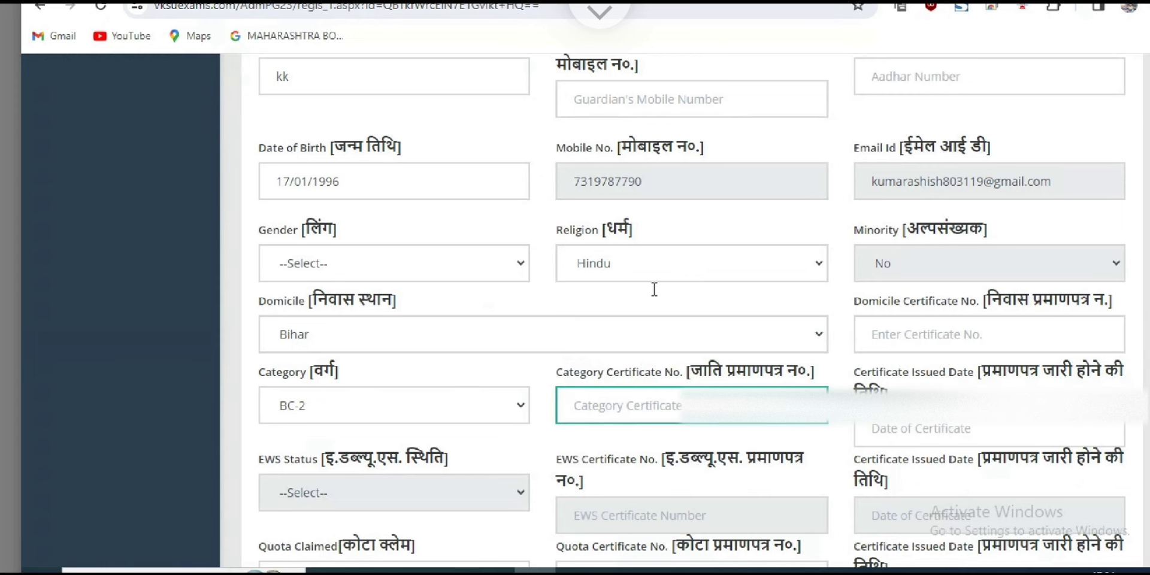
# Scroll down the form and clear the stray label text selection.
pyautogui.moveTo(665, 372); pyautogui.dragTo(735, 372)
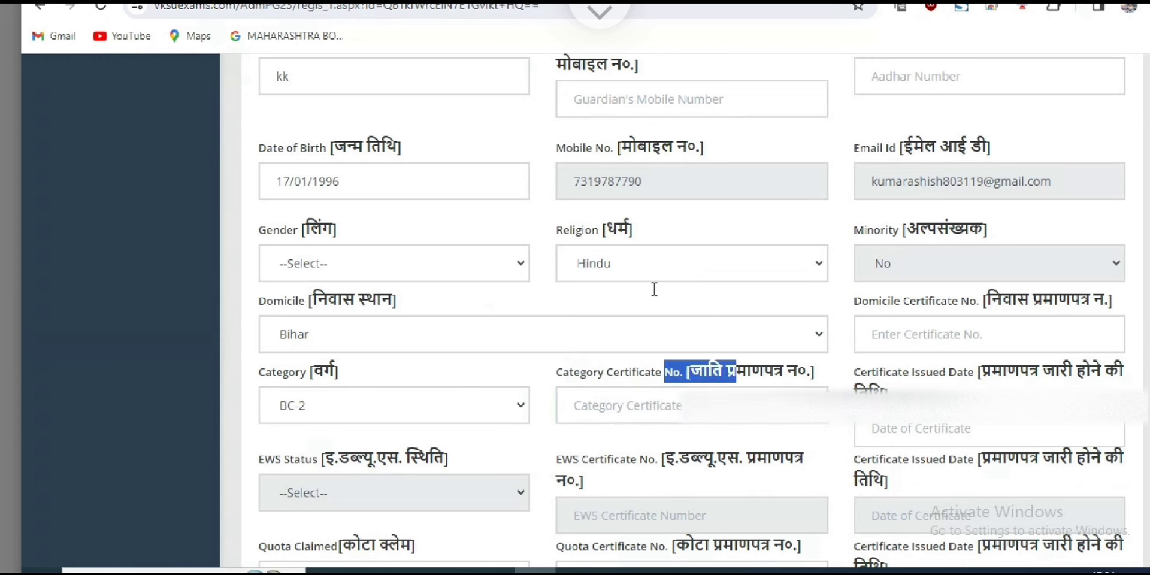
pyautogui.scroll(-2, 654, 289)
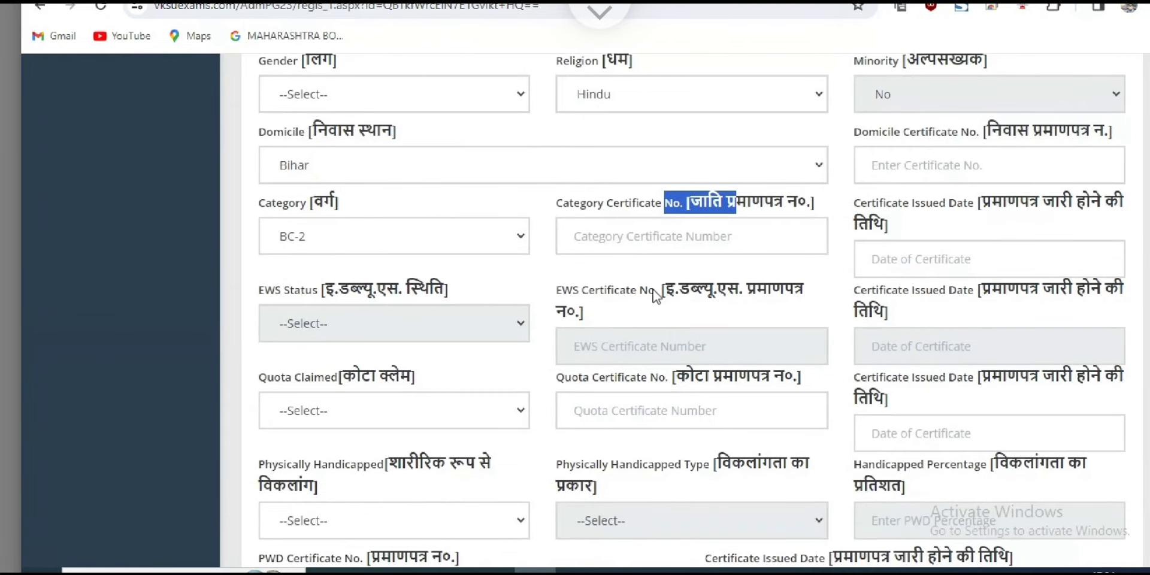
pyautogui.click(655, 295)
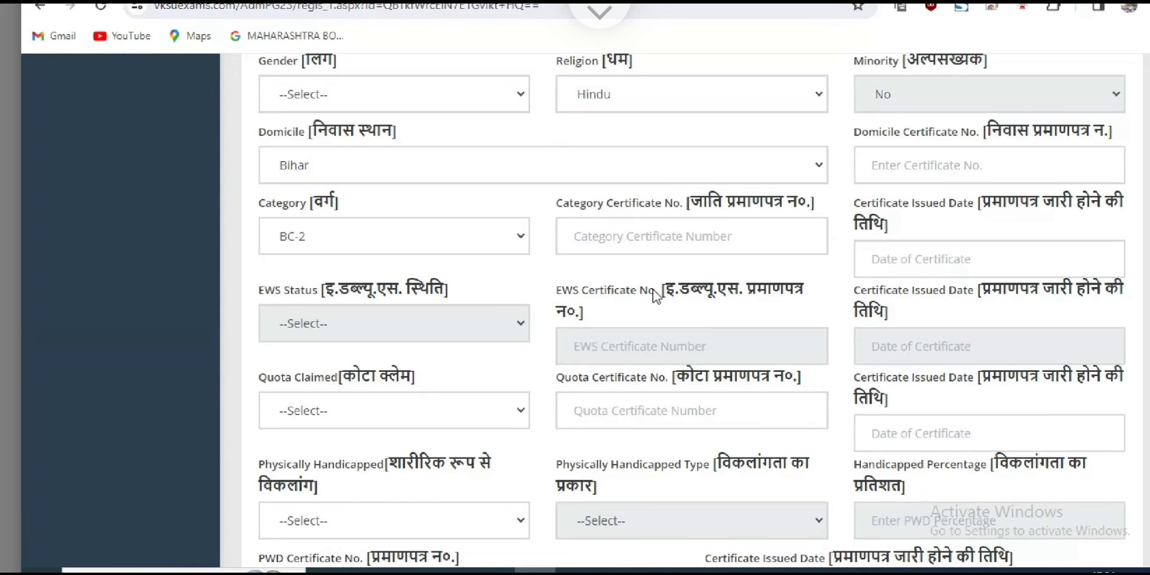
# Choose Not Applicable in the Quota Claimed dropdown.
pyautogui.scroll(-1, 656, 295)
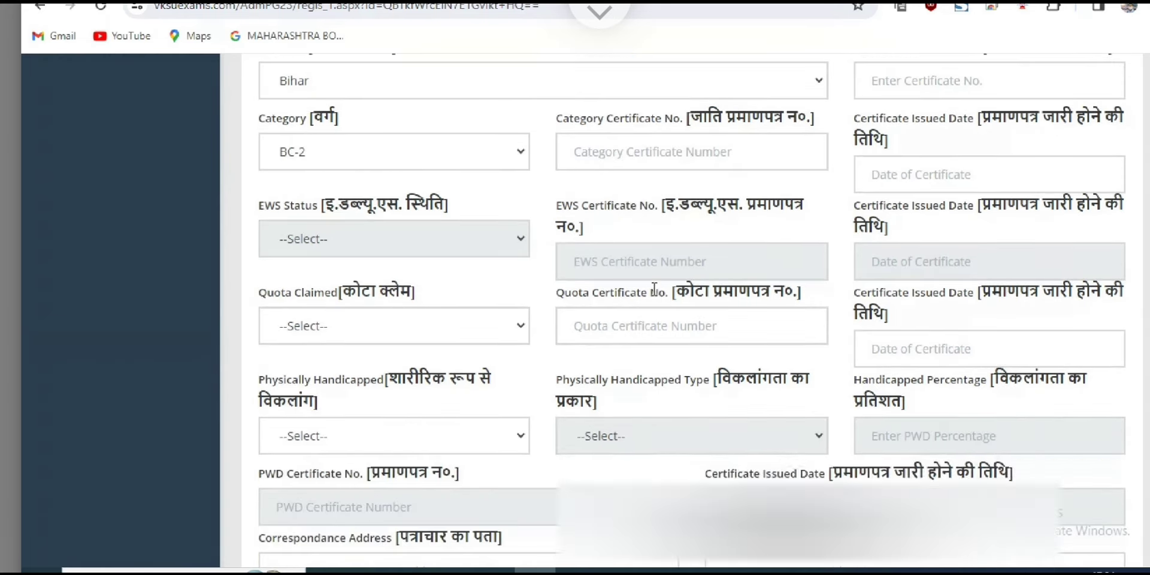
pyautogui.hotkey('alt', 'Down')
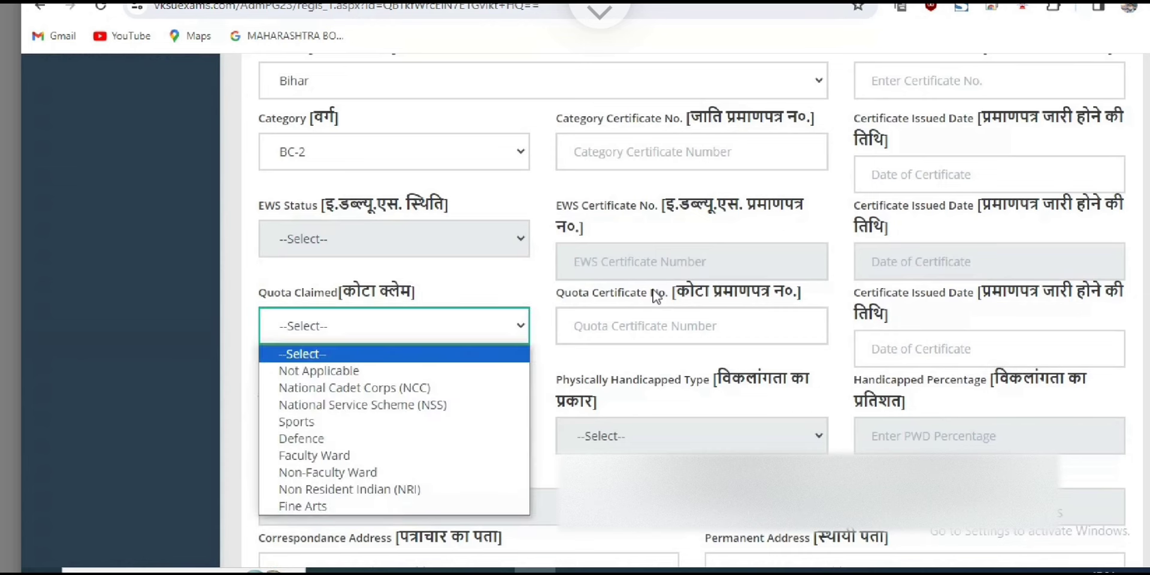
pyautogui.press('Down')
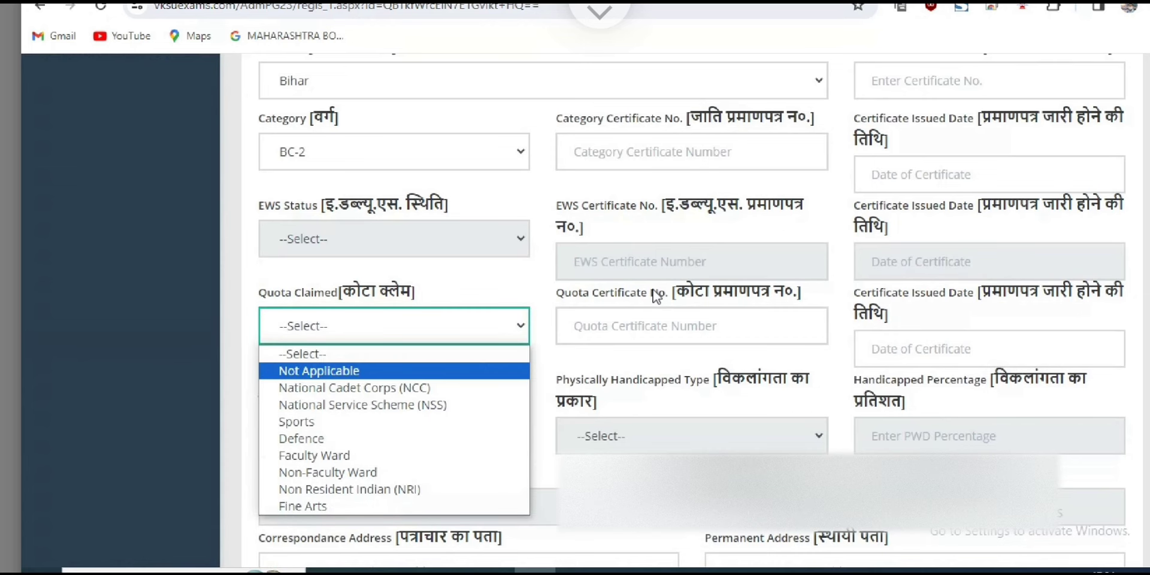
pyautogui.press('Down')
pyautogui.press('Down')
pyautogui.press('Down')
pyautogui.press('Down')
pyautogui.press('Down')
pyautogui.press('Down')
pyautogui.press('Down')
pyautogui.press('Down')
pyautogui.press('Up')
pyautogui.press('Up')
pyautogui.press('Up')
pyautogui.press('Up')
pyautogui.press('Up')
pyautogui.press('Up')
pyautogui.press('Up')
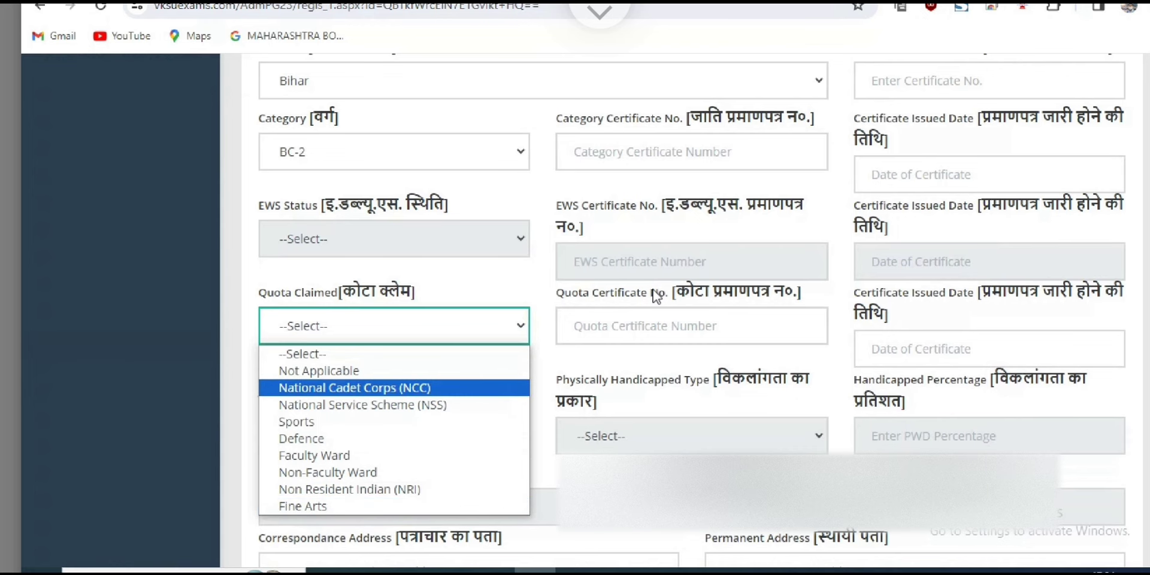
pyautogui.press('Down')
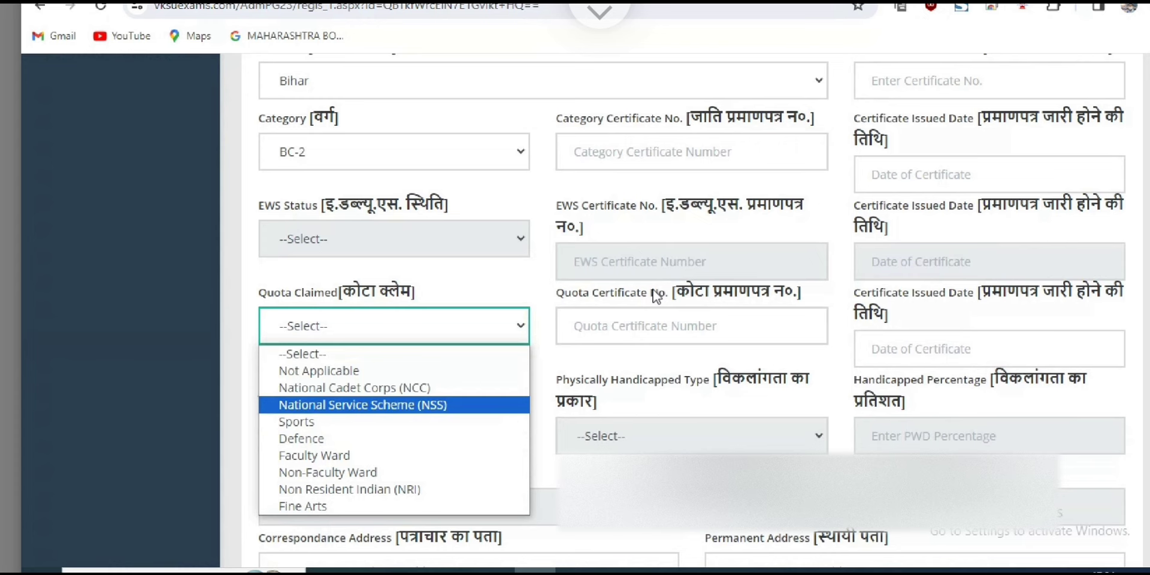
pyautogui.press('Down')
pyautogui.press('Down')
pyautogui.press('Down')
pyautogui.press('Down')
pyautogui.press('Down')
pyautogui.press('Up')
pyautogui.press('Up')
pyautogui.press('Up')
pyautogui.press('Up')
pyautogui.press('Up')
pyautogui.press('Up')
pyautogui.press('Up')
pyautogui.press('Up')
pyautogui.press('Down')
pyautogui.press('Return')
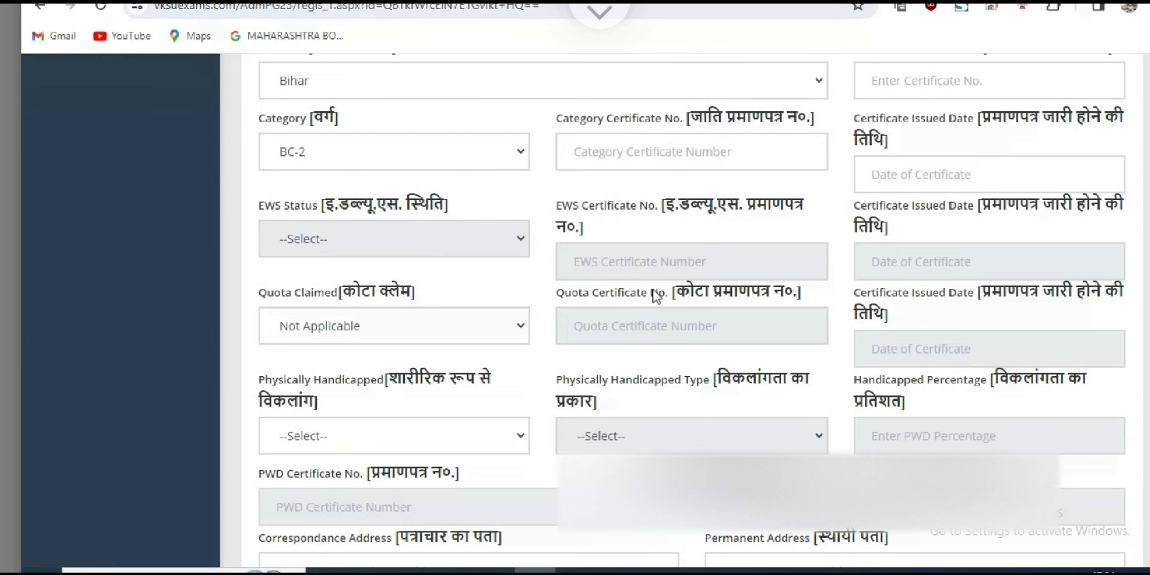
# Switch the quota claimed to Defence, then set it back to Not Applicable.
pyautogui.hotkey('alt', 'Down')
pyautogui.press('Down')
pyautogui.press('Down')
pyautogui.press('Down')
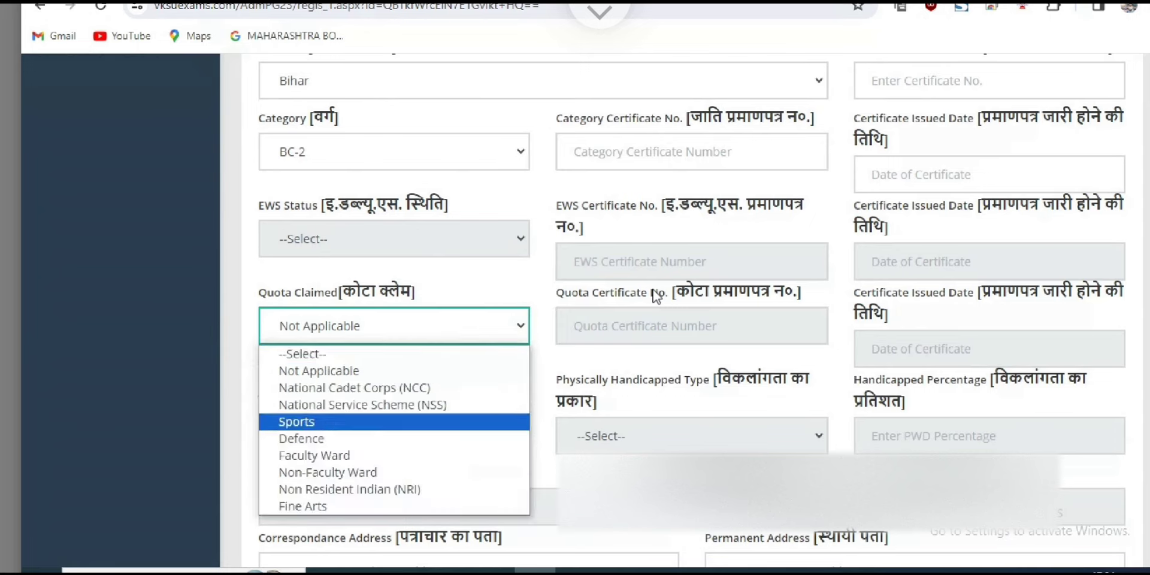
pyautogui.press('Down')
pyautogui.press('Return')
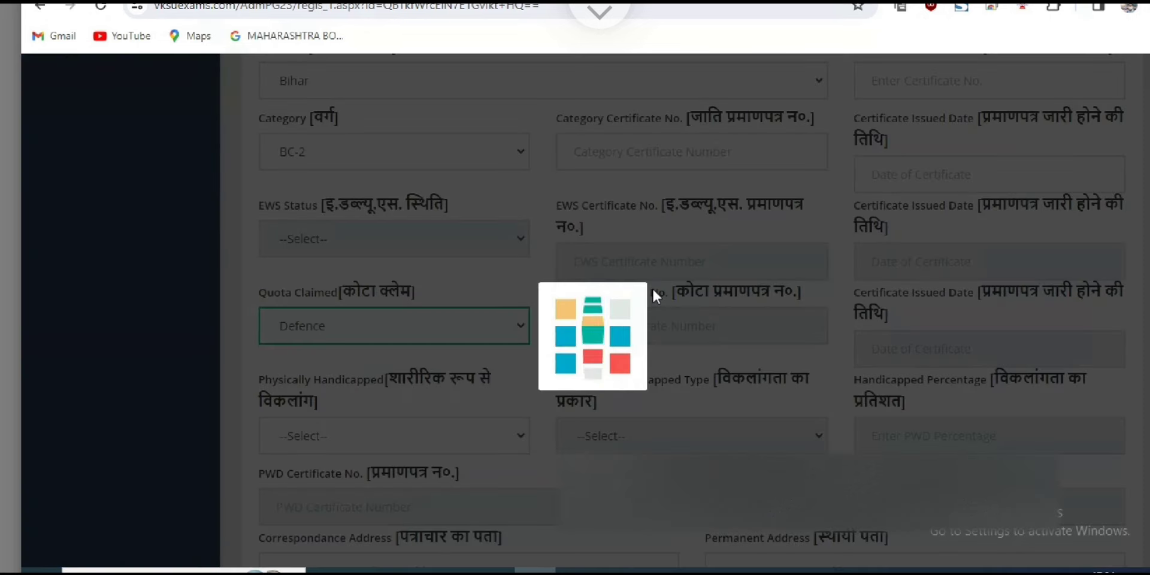
pyautogui.press('Tab')
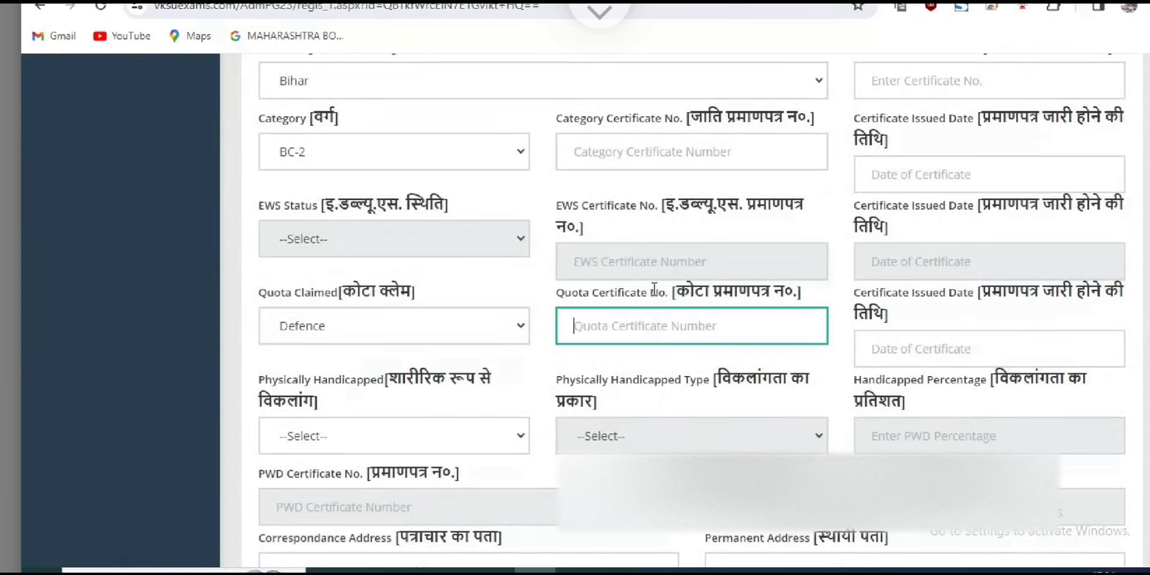
pyautogui.hotkey('shift', 'Tab')
pyautogui.hotkey('alt', 'Down')
pyautogui.press('Home')
pyautogui.press('Down')
pyautogui.press('Down')
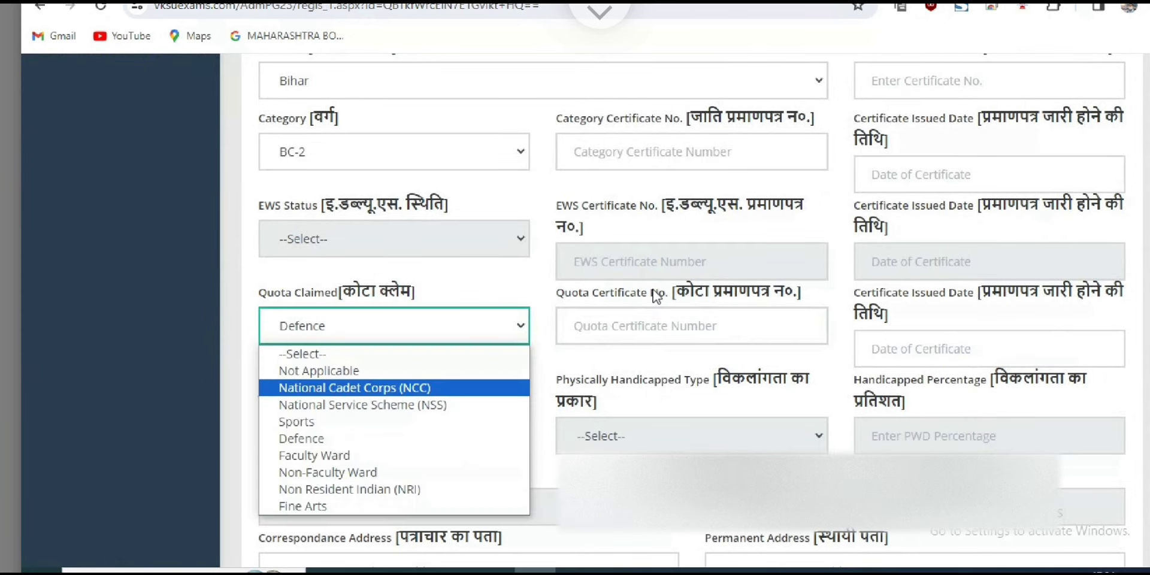
pyautogui.press('Up')
pyautogui.press('Return')
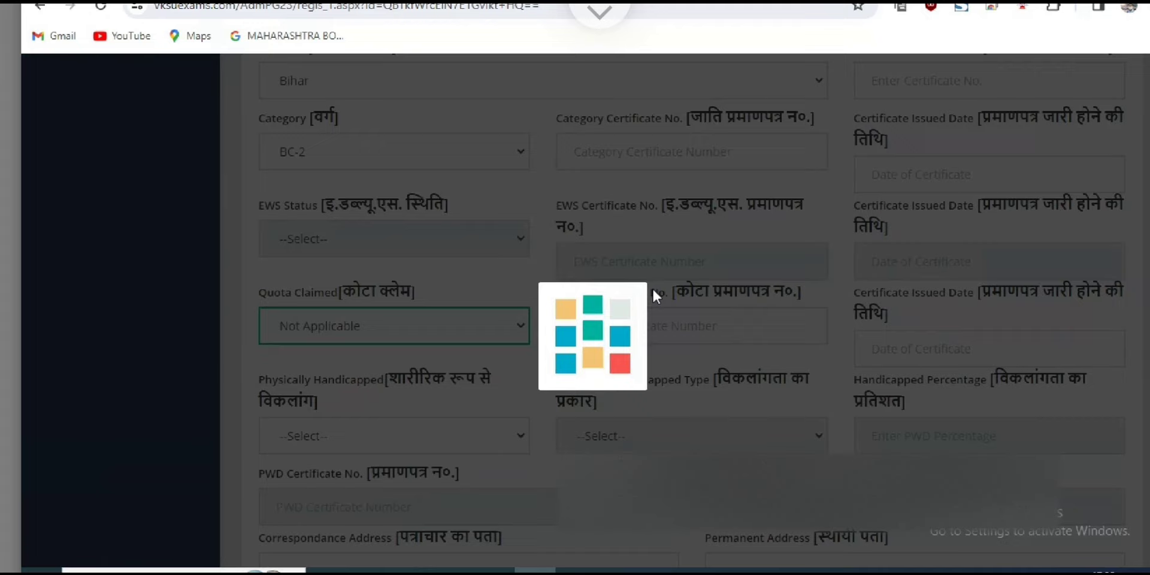
# Answer Yes for Physically Handicapped and choose Rehabilitation as the handicap type.
pyautogui.scroll(-2, 656, 295)
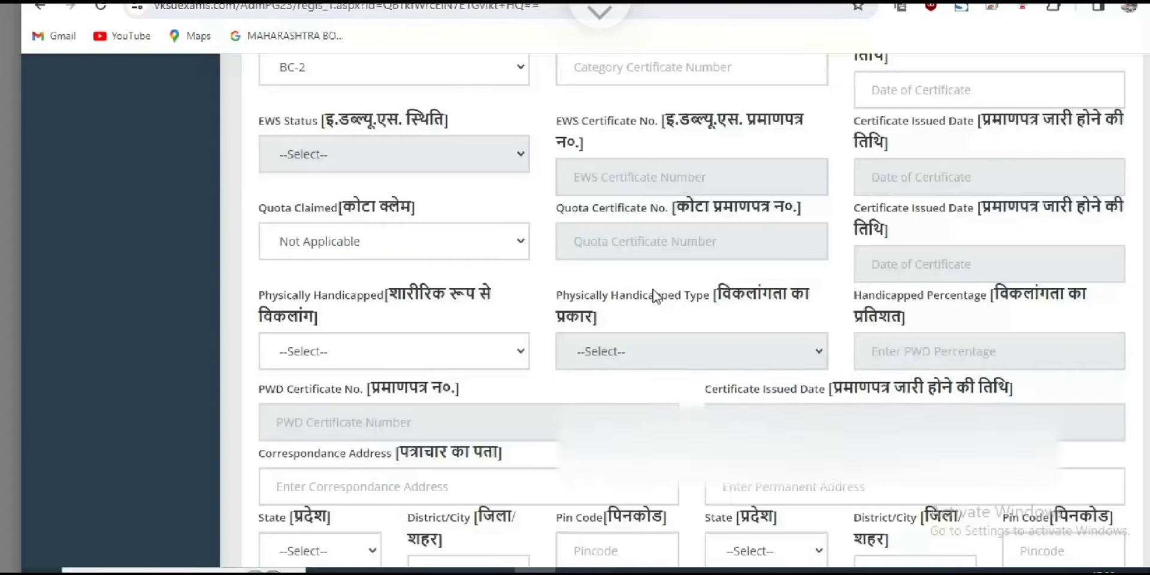
pyautogui.press('Tab')
pyautogui.hotkey('alt', 'Down')
pyautogui.press('Down')
pyautogui.press('Down')
pyautogui.press('Up')
pyautogui.press('Return')
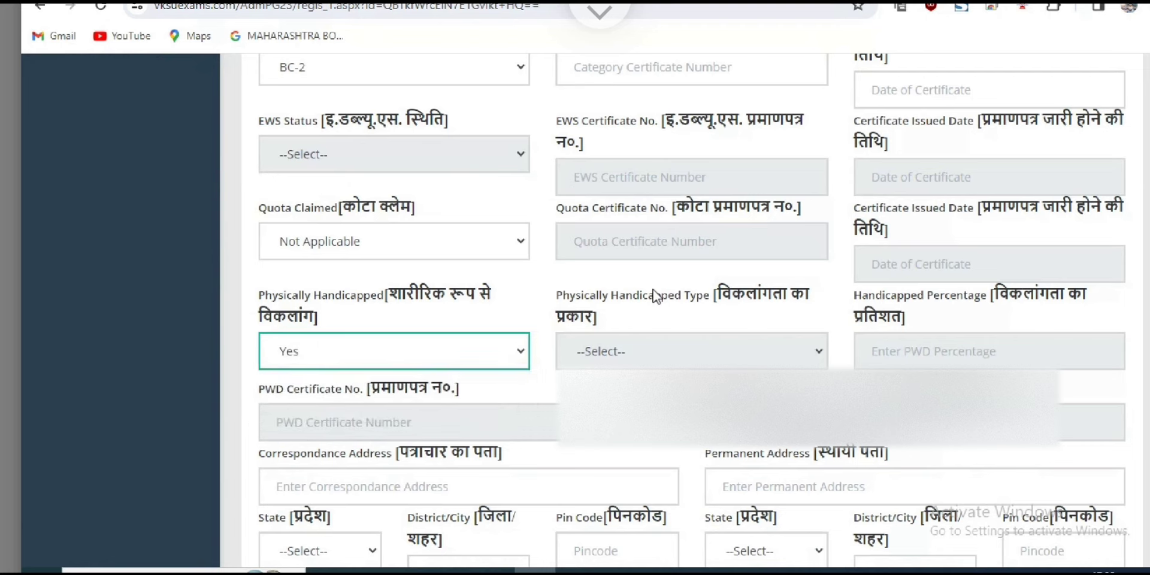
pyautogui.press('Tab')
pyautogui.hotkey('alt', 'Down')
pyautogui.press('Down')
pyautogui.press('Down')
pyautogui.press('Down')
pyautogui.press('Down')
pyautogui.press('Down')
pyautogui.press('Down')
pyautogui.press('Up')
pyautogui.press('Up')
pyautogui.press('Up')
pyautogui.press('Up')
pyautogui.press('Up')
pyautogui.press('Up')
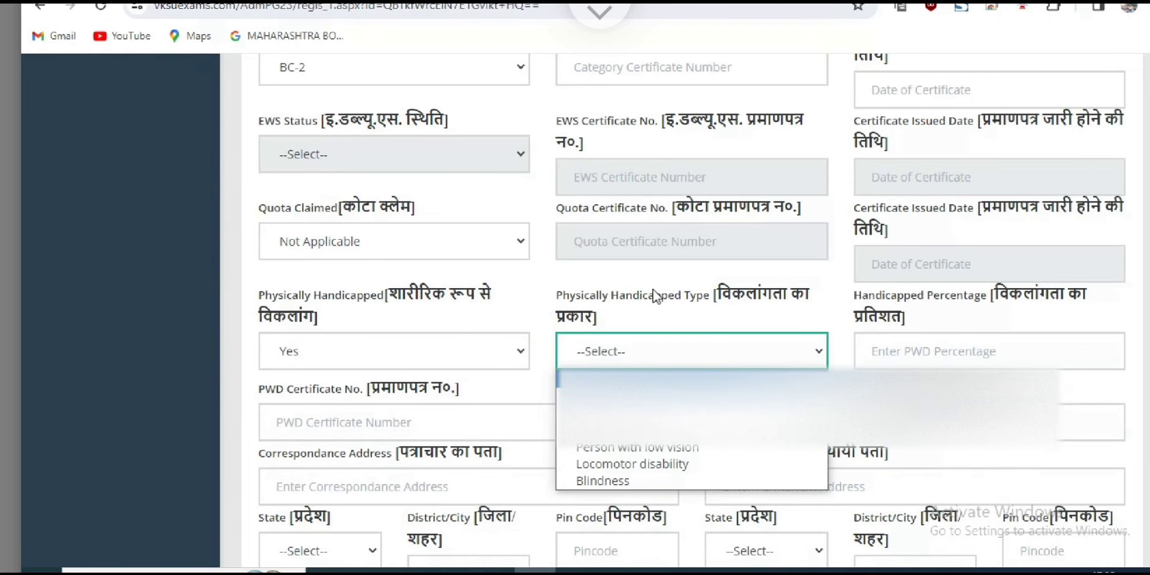
pyautogui.press('Return')
pyautogui.press('Tab')
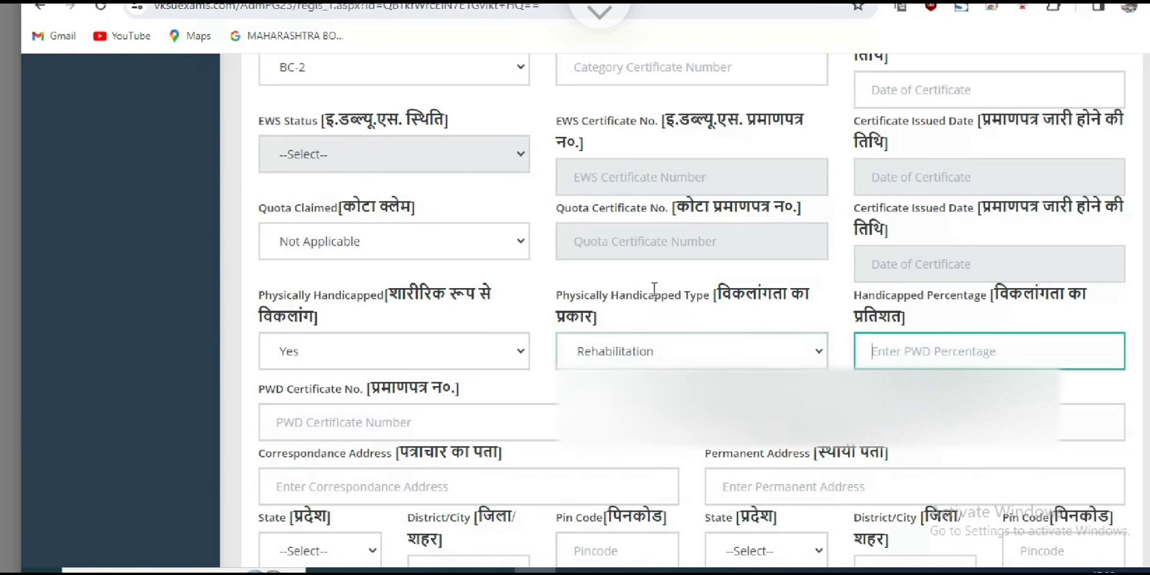
# Change the Physically Handicapped answer back to No.
pyautogui.hotkey('shift', 'Tab')
pyautogui.hotkey('shift', 'Tab')
pyautogui.hotkey('alt', 'Down')
pyautogui.press('Down')
pyautogui.press('Return')
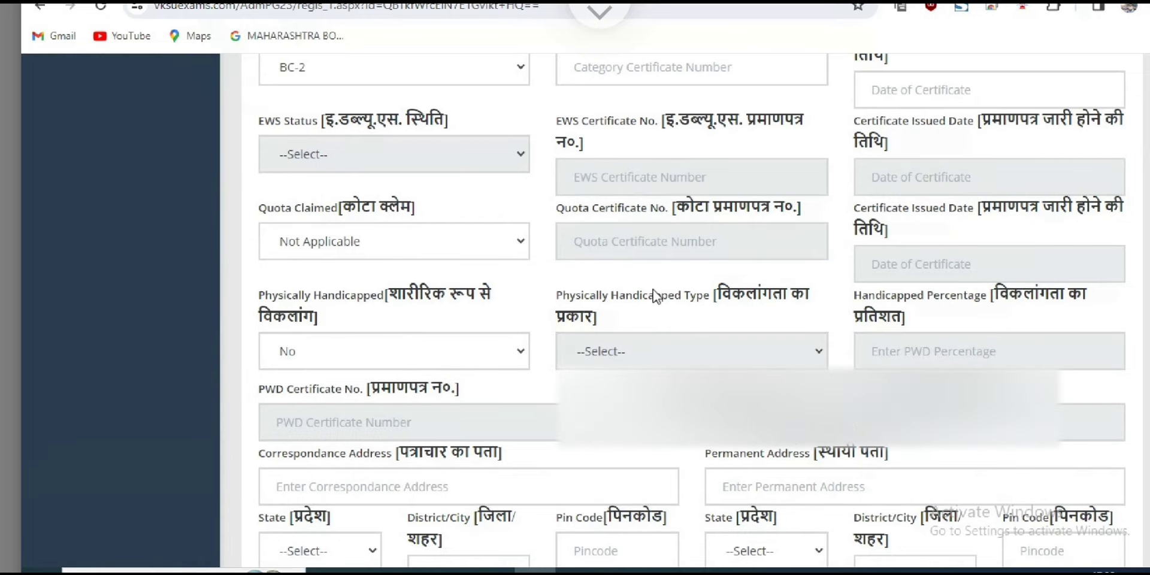
pyautogui.scroll(-1, 654, 294)
# Set the correspondence address state to Bihar.
pyautogui.scroll(-1, 654, 291)
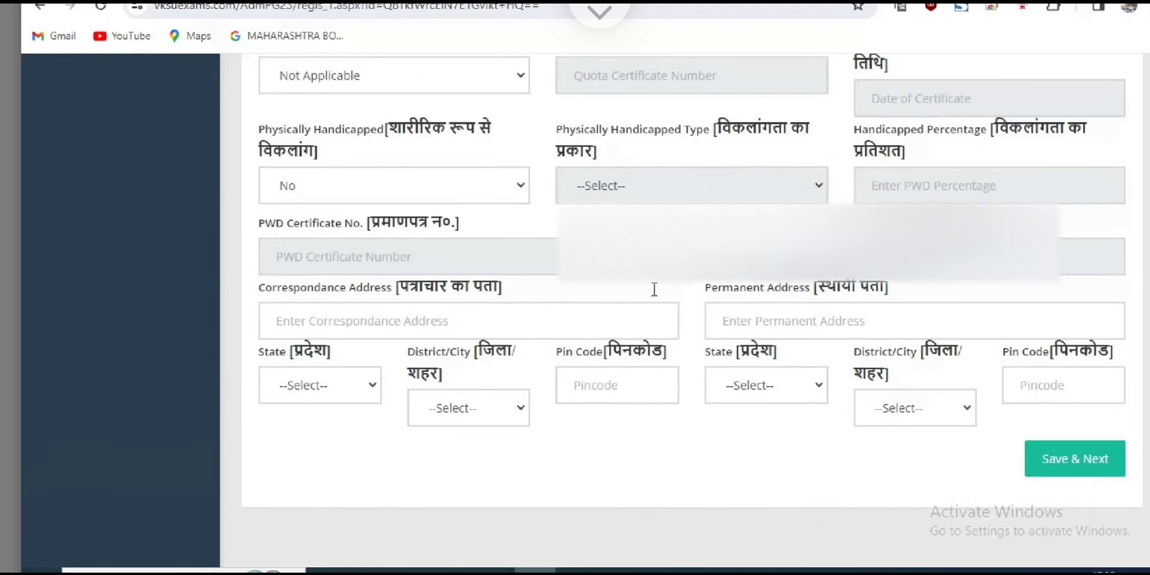
pyautogui.press('Tab')
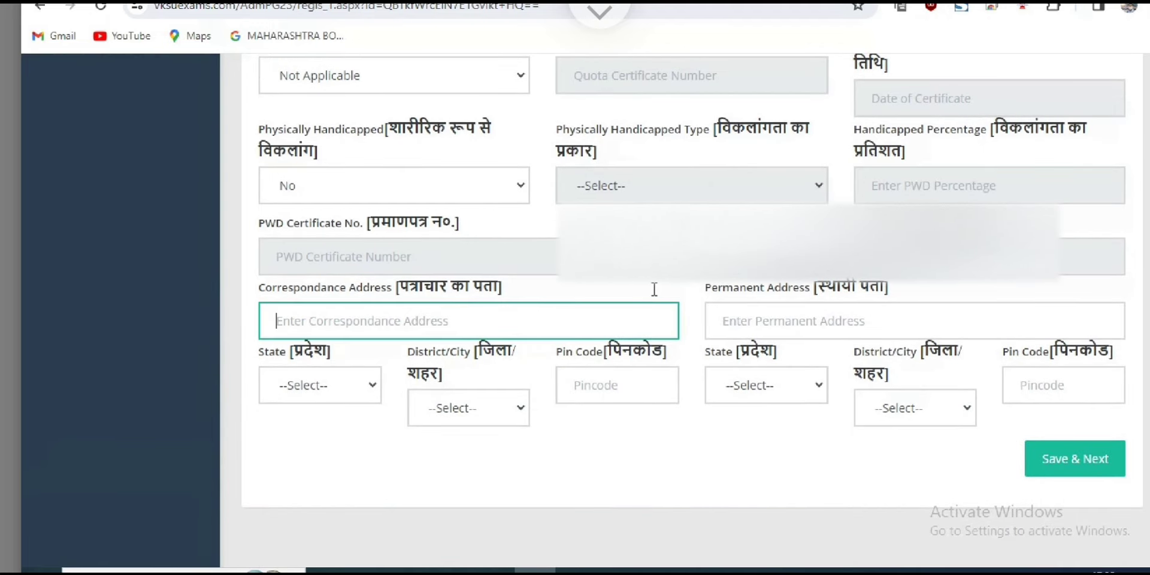
pyautogui.press('Tab')
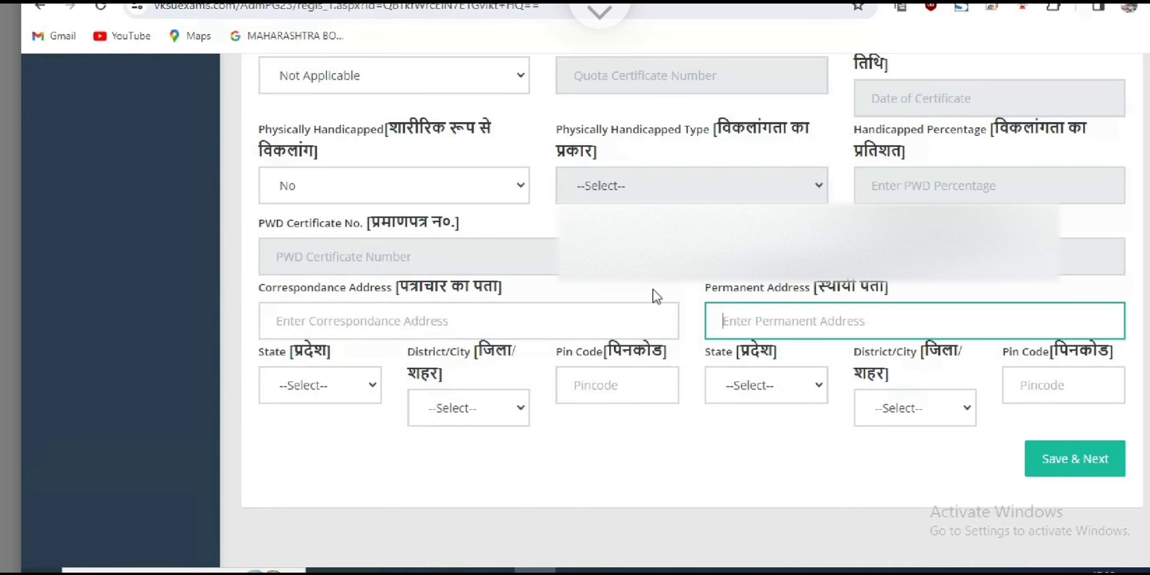
pyautogui.hotkey('shift', 'Tab')
pyautogui.hotkey('shift', 'Tab')
pyautogui.hotkey('shift', 'Tab')
pyautogui.hotkey('alt', 'Down')
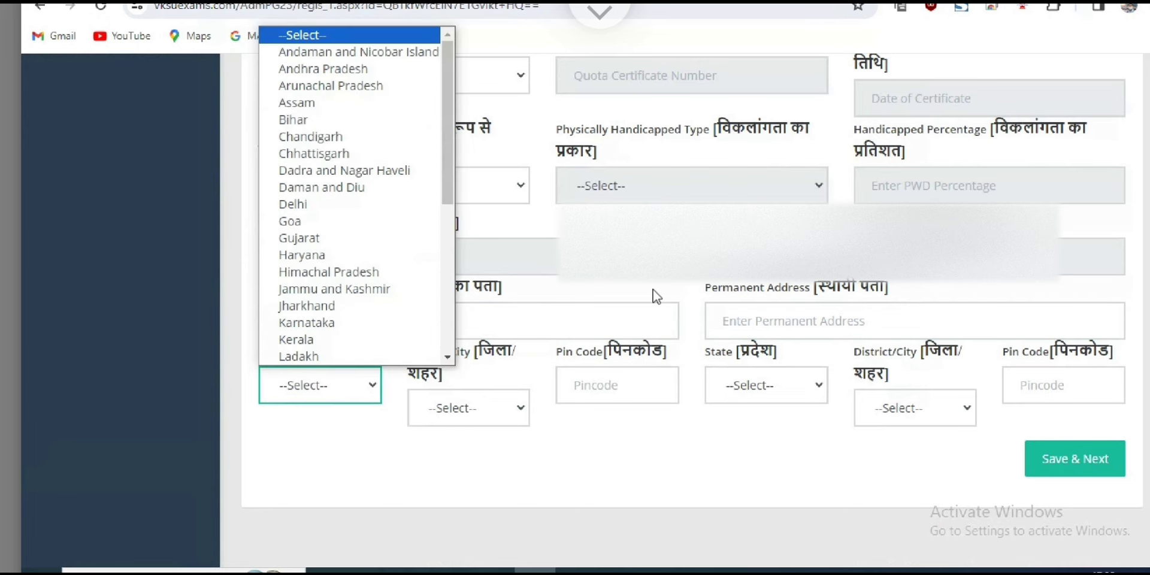
pyautogui.press('b')
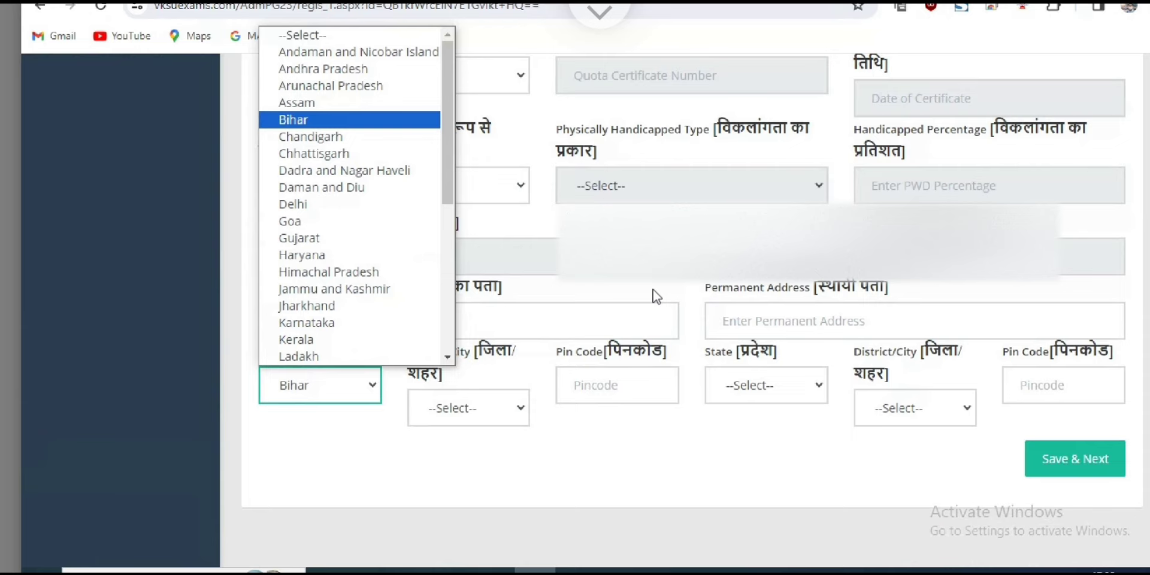
pyautogui.press('Tab')
# Search the Bihar district list and pick Nalanda as the correspondence district.
pyautogui.hotkey('alt', 'Down')
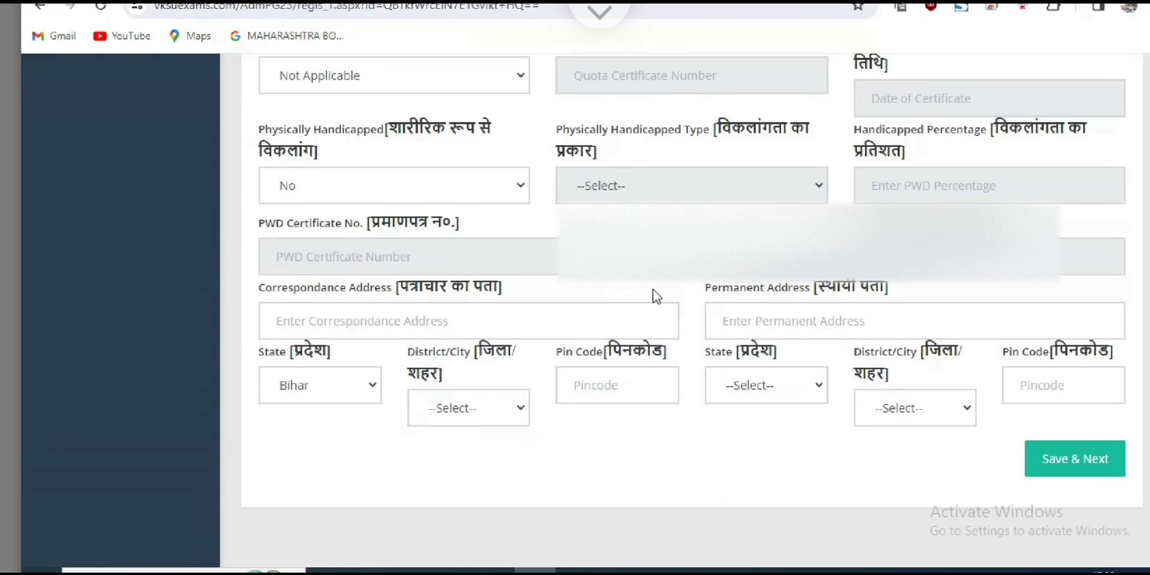
pyautogui.hotkey('alt', 'Down')
pyautogui.press('k')
pyautogui.press('k')
pyautogui.press('a')
pyautogui.press('a')
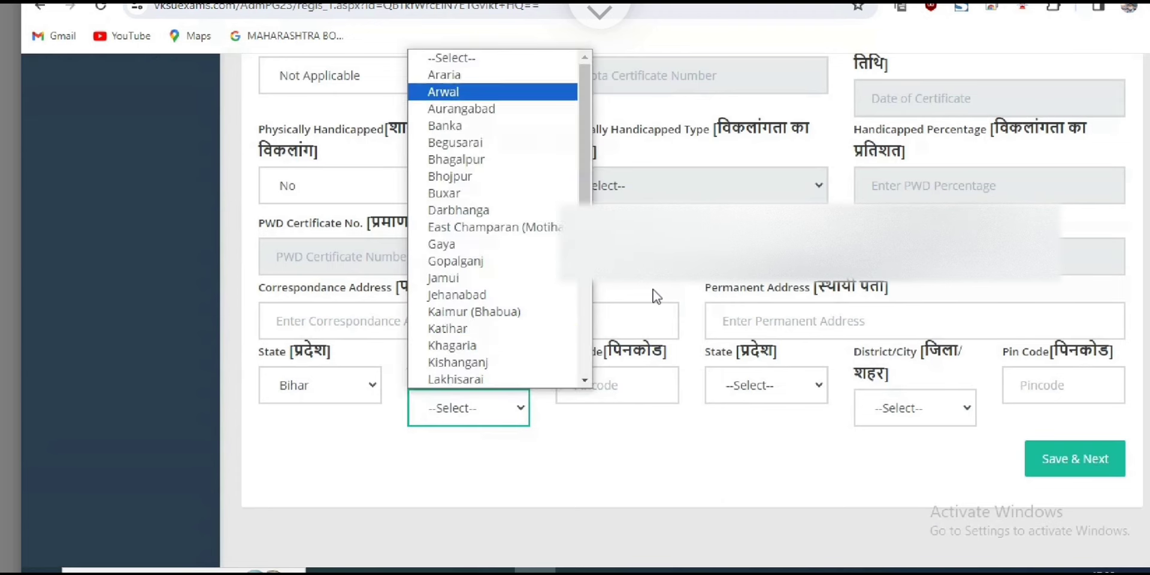
pyautogui.press('m')
pyautogui.press('w')
pyautogui.press('p')
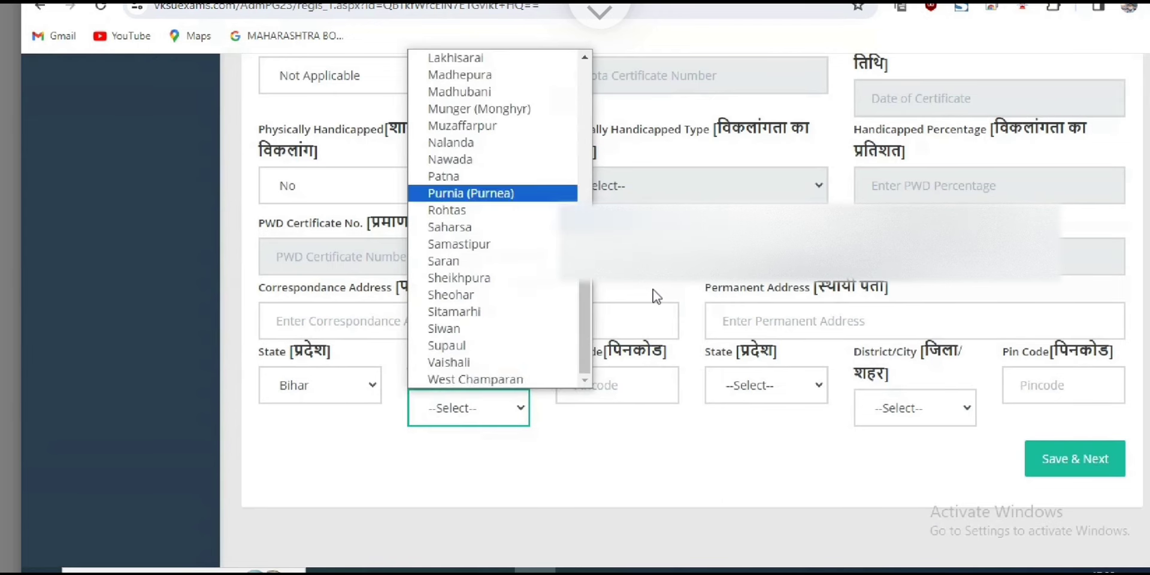
pyautogui.press('p')
pyautogui.press('b')
pyautogui.press('b')
pyautogui.press('b')
pyautogui.press('b')
pyautogui.press('b')
pyautogui.press('k')
pyautogui.press('k')
pyautogui.press('l')
pyautogui.press('j')
pyautogui.press('e')
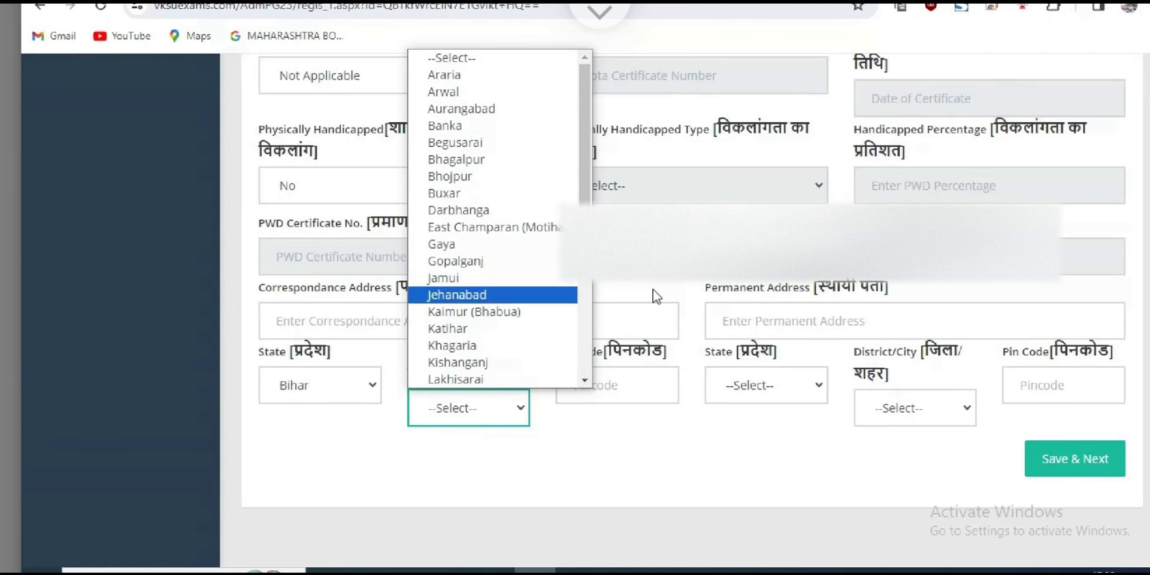
pyautogui.press('b')
pyautogui.press('u')
pyautogui.press('n')
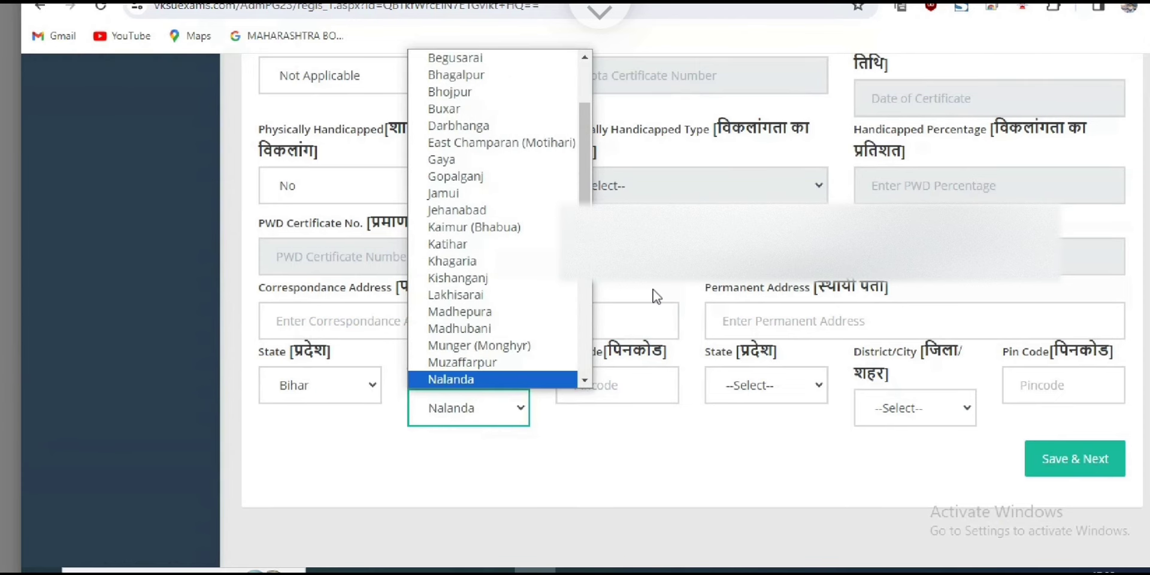
pyautogui.press('Return')
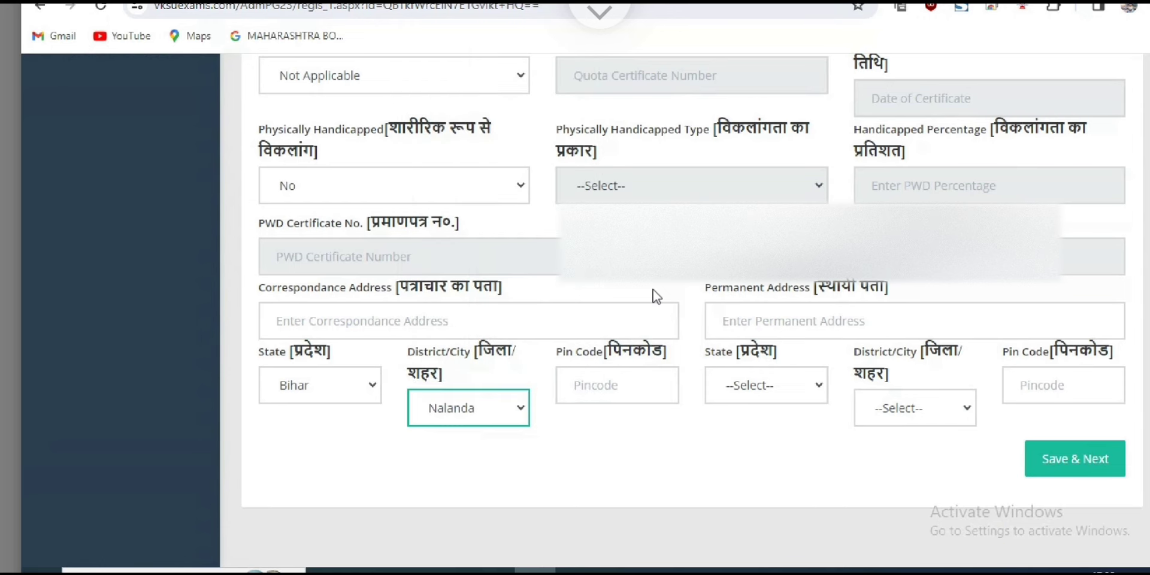
# Enter correspondence pin code 800004, then change the correspondence district to Patna.
pyautogui.press('Tab')
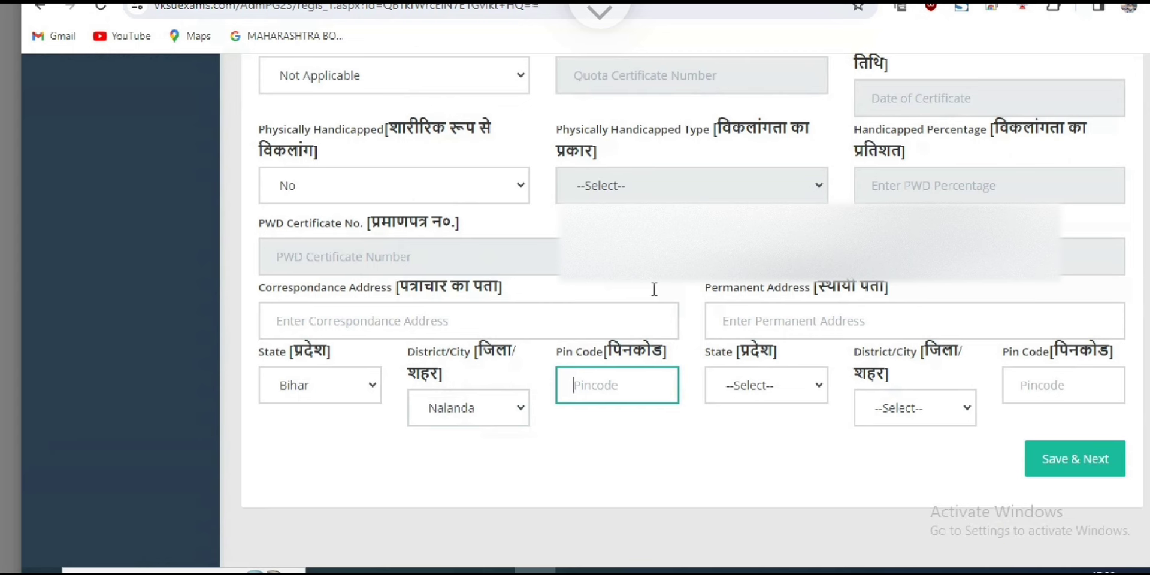
pyautogui.write('800004')
pyautogui.hotkey('shift', 'Tab')
pyautogui.hotkey('alt', 'Down')
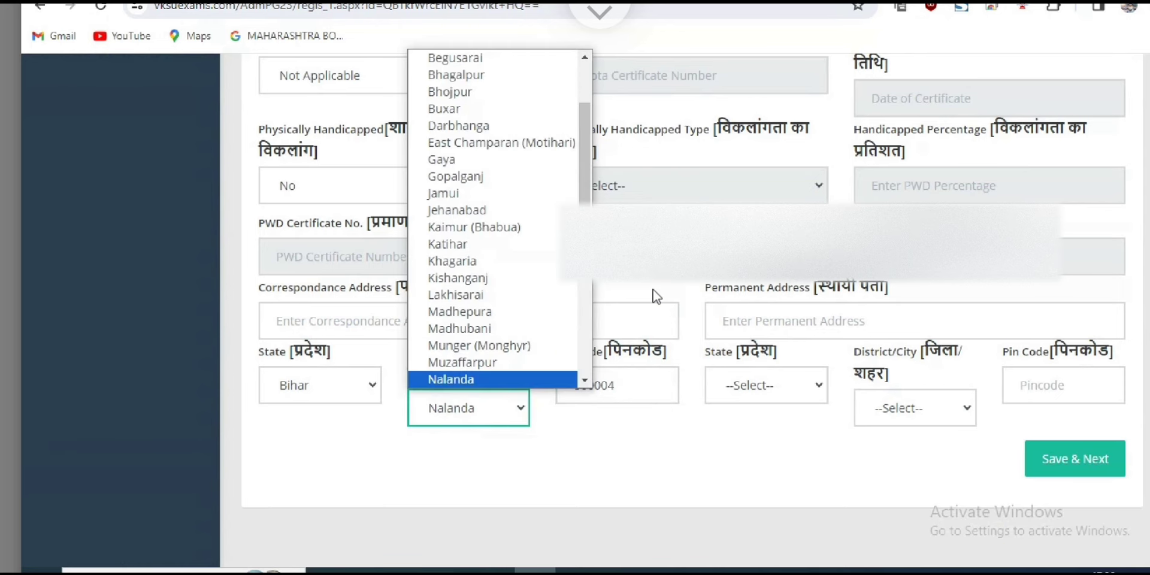
pyautogui.press('Down')
pyautogui.press('Down')
pyautogui.press('Return')
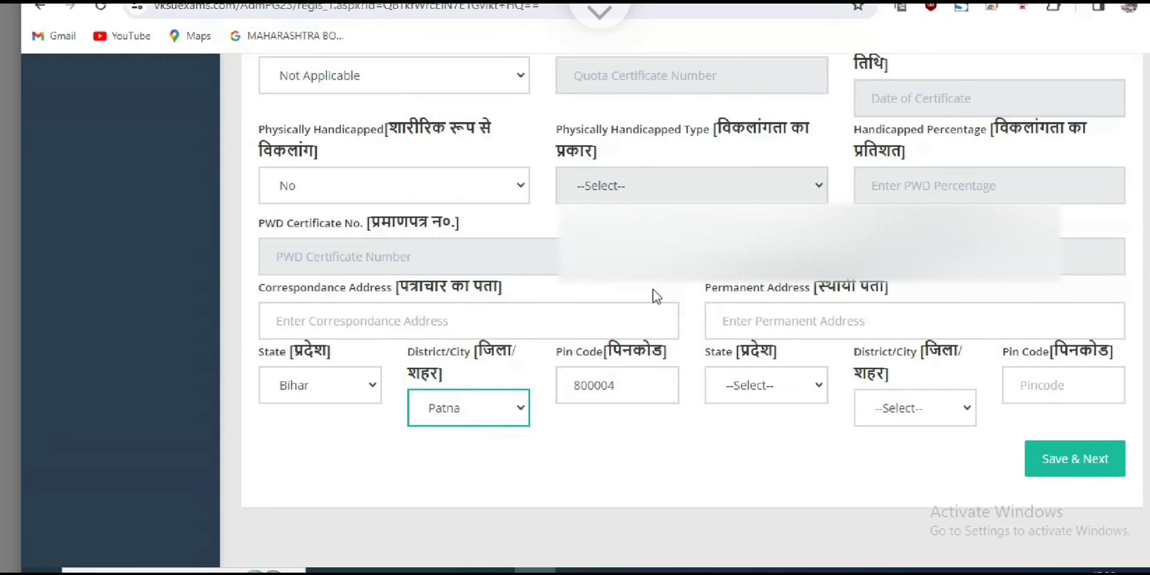
# Set the permanent address state to Bihar and district to Patna.
pyautogui.press('Tab')
pyautogui.press('Tab')
pyautogui.hotkey('alt', 'Down')
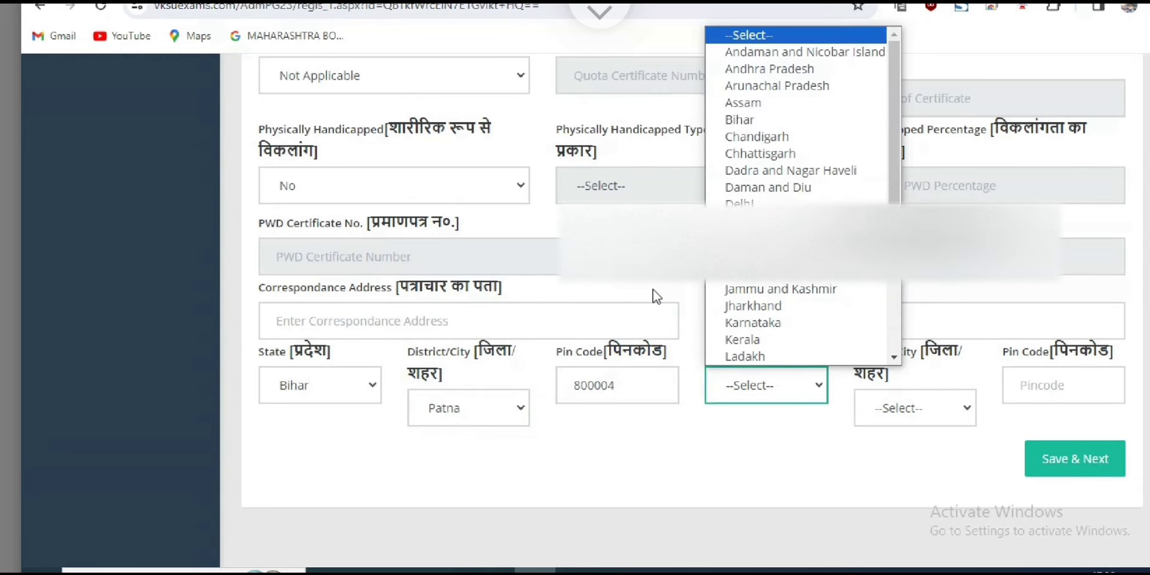
pyautogui.press('b')
pyautogui.press('Return')
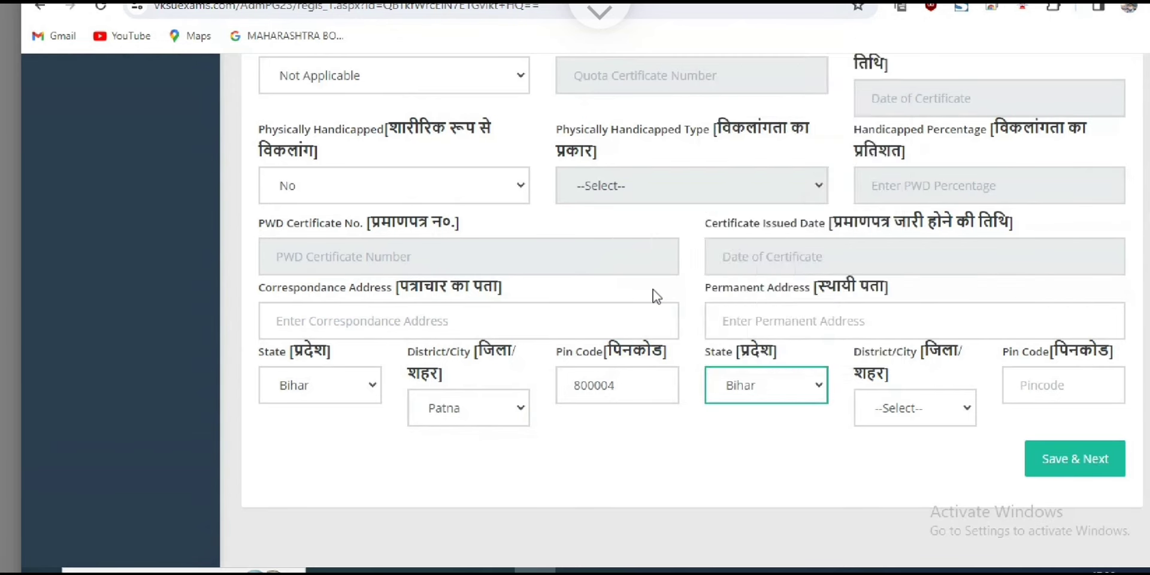
pyautogui.press('Tab')
pyautogui.hotkey('alt', 'Down')
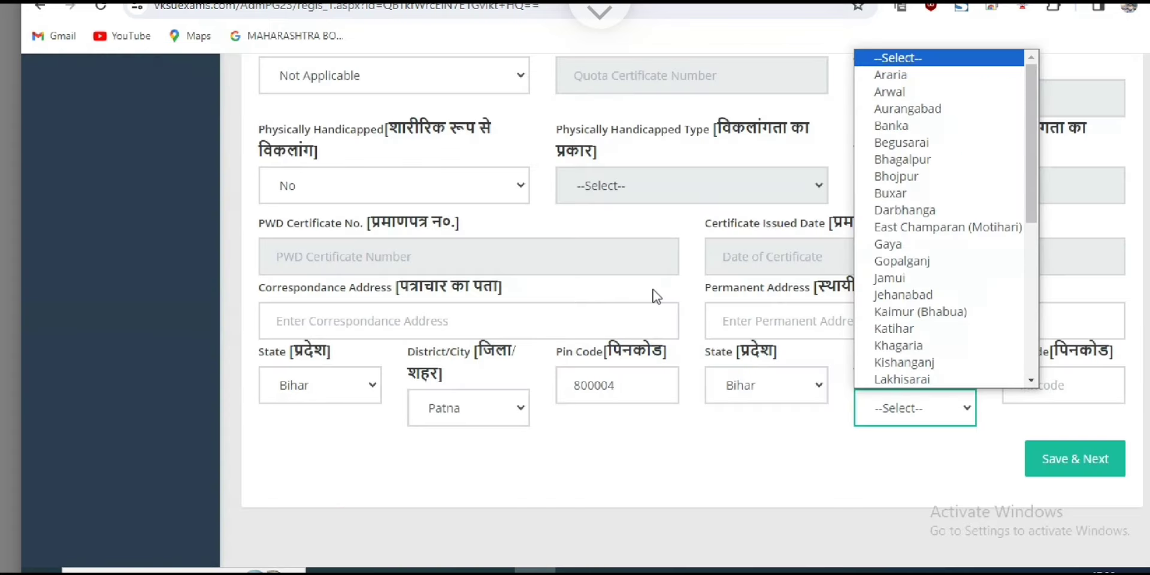
pyautogui.press('p')
pyautogui.press('Return')
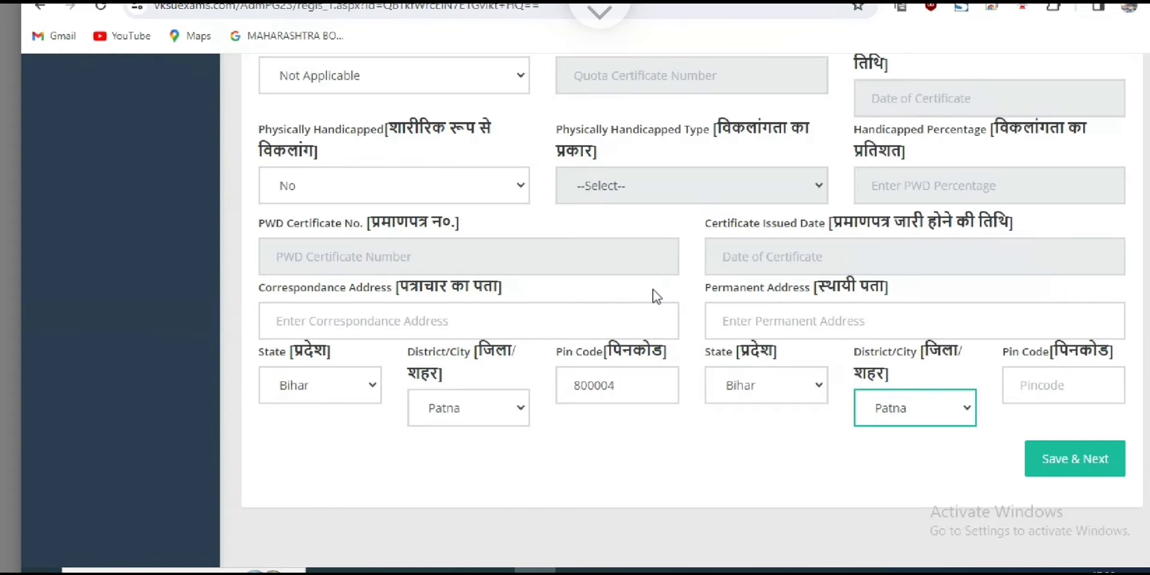
# Enter permanent pin code 800004, fixing the missing digit, and save the page.
pyautogui.press('Tab')
pyautogui.write('80004')
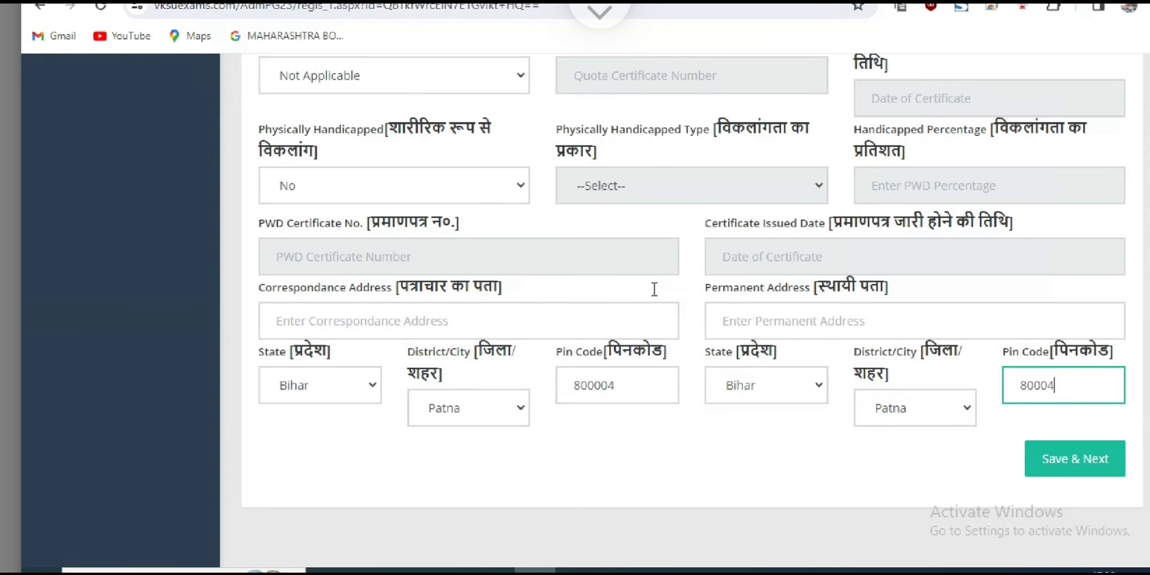
pyautogui.press('Left')
pyautogui.press('Left')
pyautogui.write('0')
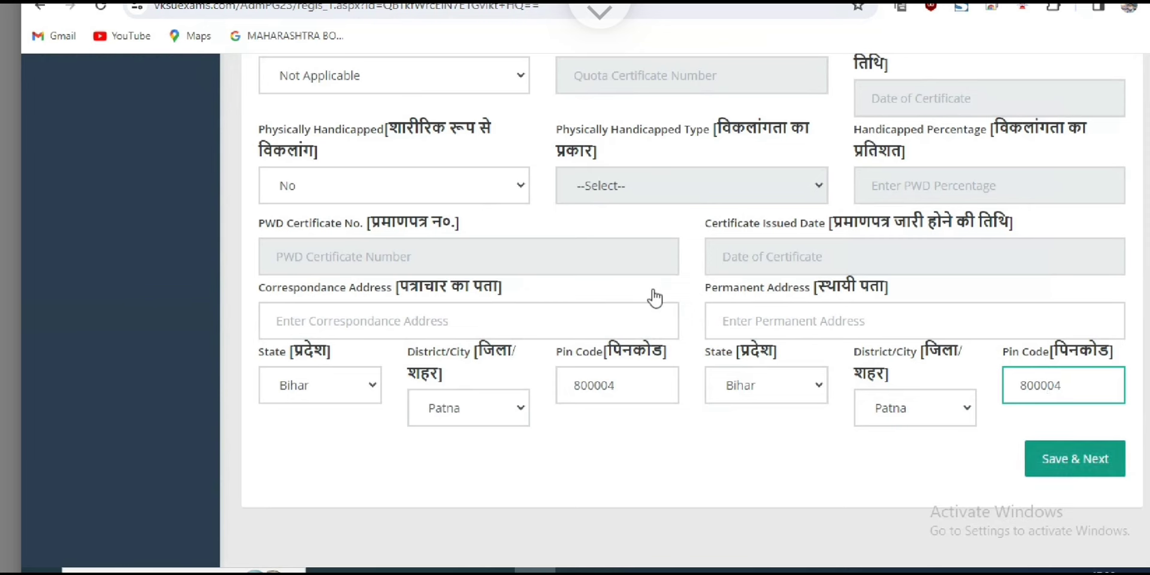
pyautogui.press('Return')
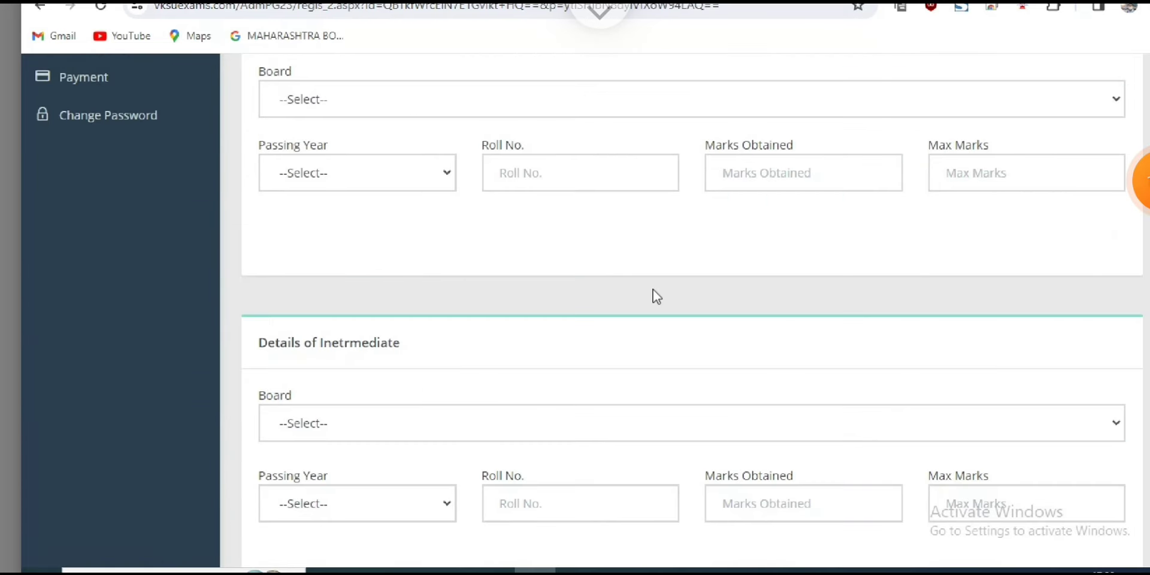
# Select Bihar School Examination Board, Patna as the board and 2013 as passing year.
pyautogui.hotkey('alt', 'Down')
pyautogui.press('Down')
pyautogui.press('Down')
pyautogui.press('Down')
pyautogui.press('Down')
pyautogui.press('Down')
pyautogui.press('Down')
pyautogui.press('Down')
pyautogui.press('Down')
pyautogui.press('Down')
pyautogui.press('Down')
pyautogui.press('Down')
pyautogui.press('Down')
pyautogui.press('Down')
pyautogui.press('Down')
pyautogui.press('Down')
pyautogui.press('Down')
pyautogui.press('Down')
pyautogui.press('Down')
pyautogui.press('Down')
pyautogui.press('Up')
pyautogui.press('Up')
pyautogui.press('Up')
pyautogui.press('Up')
pyautogui.press('Up')
pyautogui.press('Up')
pyautogui.press('Up')
pyautogui.press('Up')
pyautogui.press('Up')
pyautogui.press('Up')
pyautogui.press('Up')
pyautogui.press('Up')
pyautogui.press('Up')
pyautogui.press('Up')
pyautogui.press('Up')
pyautogui.press('Up')
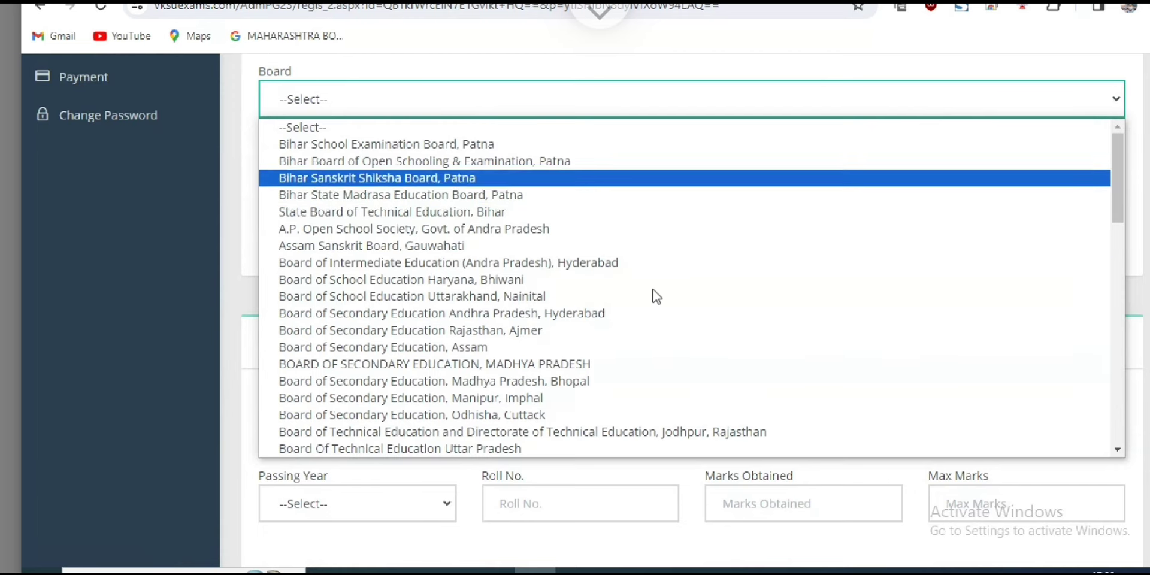
pyautogui.press('Up')
pyautogui.press('Up')
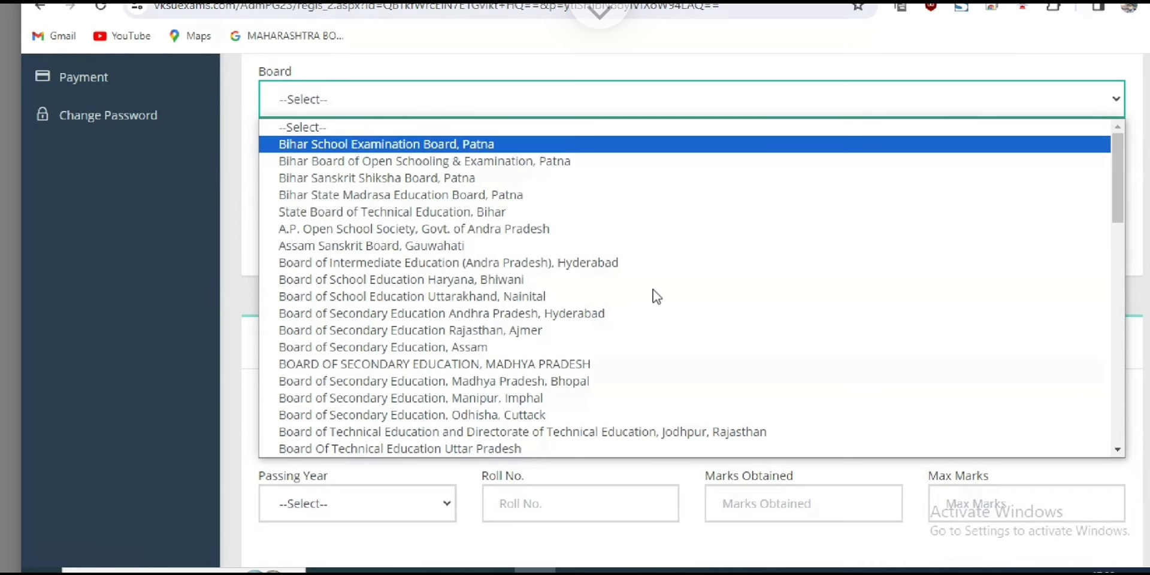
pyautogui.press('Down')
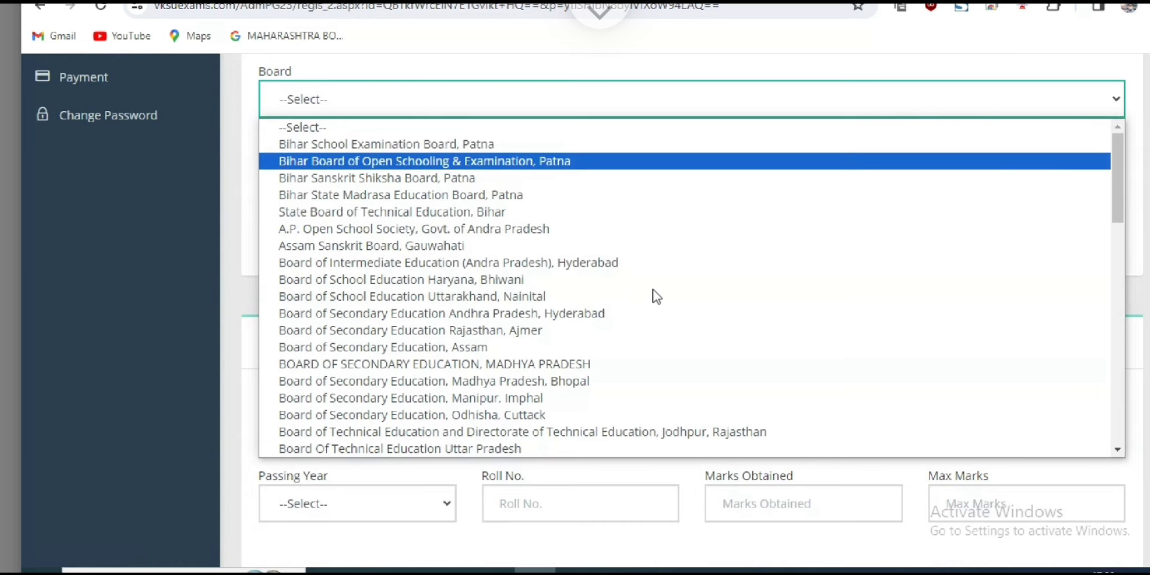
pyautogui.press('Up')
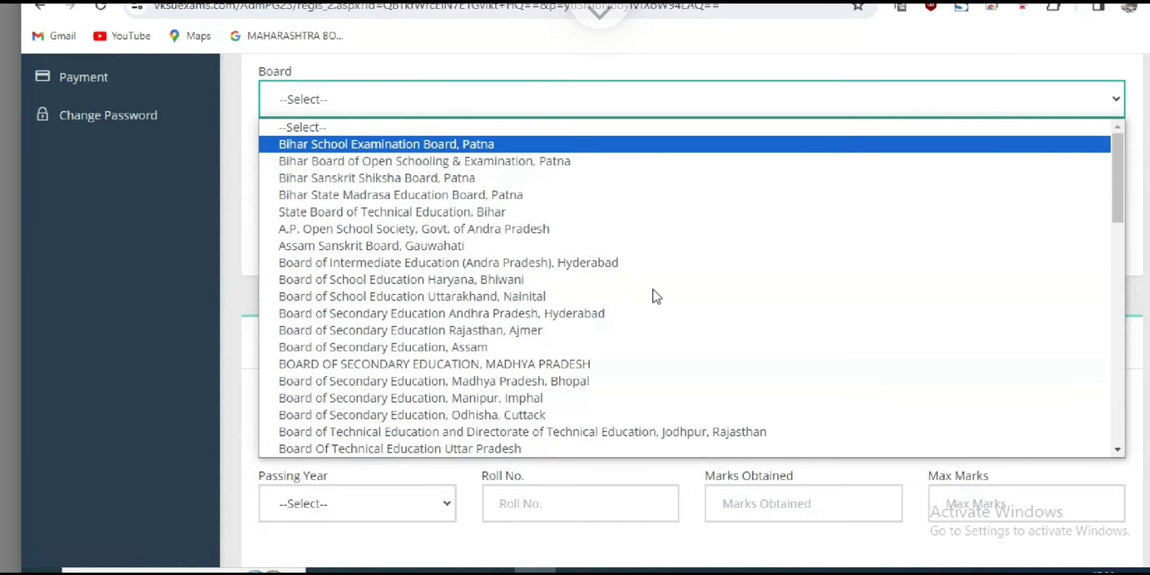
pyautogui.press('Return')
pyautogui.press('Tab')
pyautogui.hotkey('alt', 'Down')
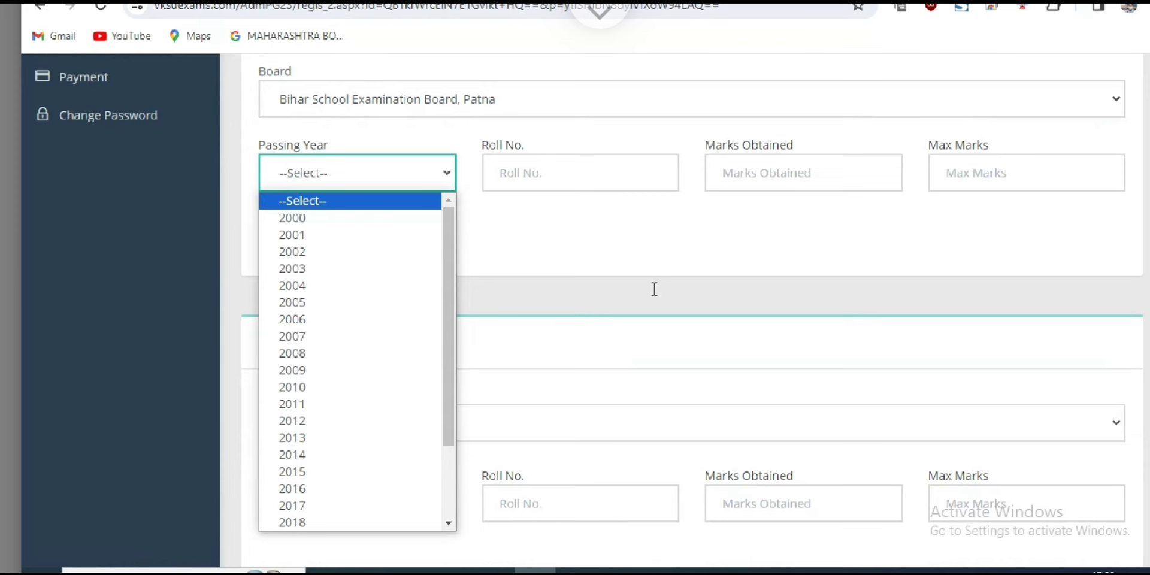
pyautogui.press('Down')
pyautogui.press('Down')
pyautogui.press('Down')
pyautogui.press('Down')
pyautogui.press('Down')
pyautogui.press('Down')
pyautogui.press('Down')
pyautogui.press('Down')
pyautogui.press('Down')
pyautogui.press('Down')
pyautogui.press('Down')
pyautogui.press('Down')
pyautogui.press('Down')
pyautogui.press('Down')
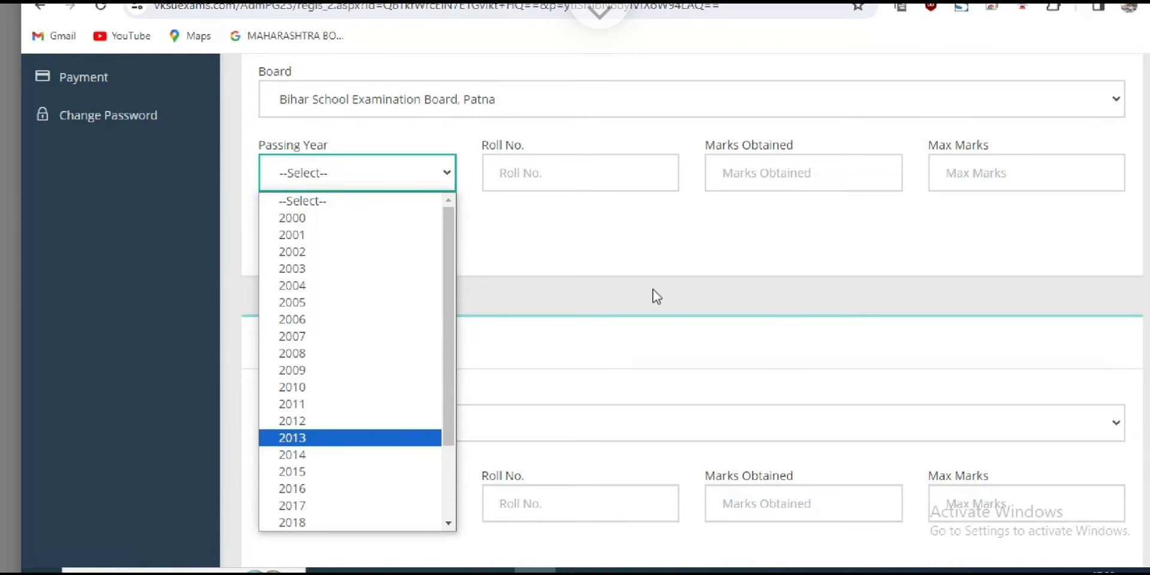
pyautogui.press('Return')
# Enter the roll number, marks obtained 356 and maximum marks 500.
pyautogui.press('Tab')
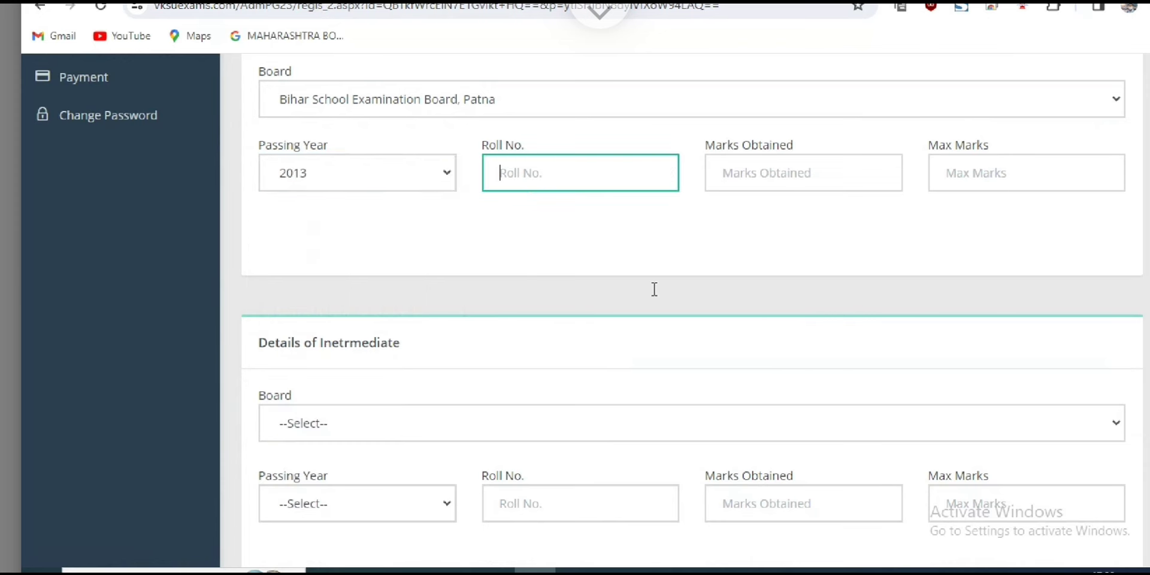
pyautogui.write('54555')
pyautogui.press('Tab')
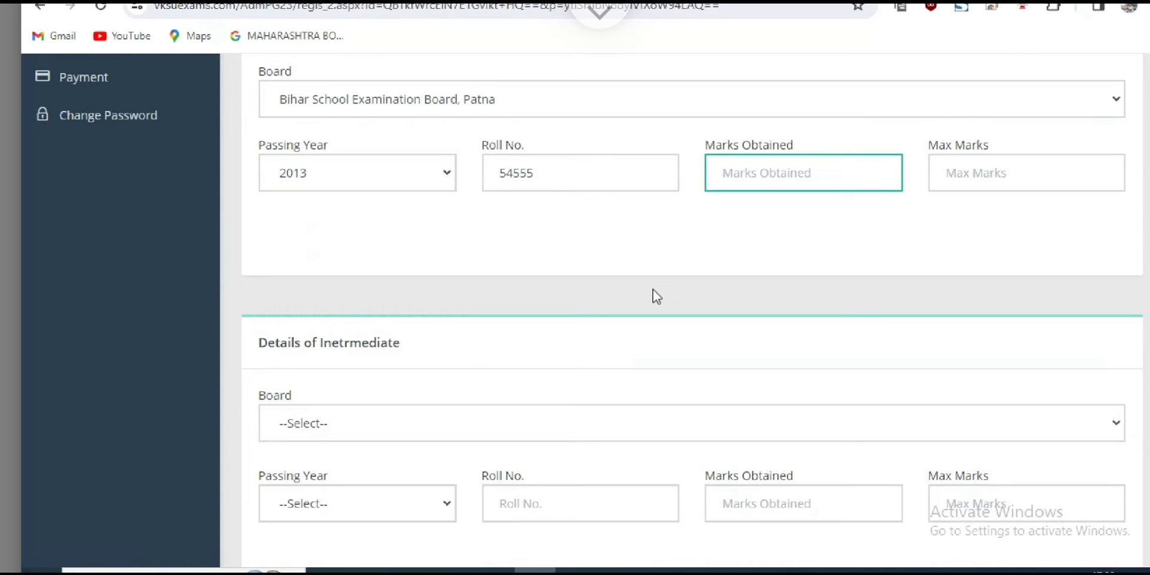
pyautogui.write('355')
pyautogui.press('BackSpace')
pyautogui.write('6')
pyautogui.press('Tab')
pyautogui.write('500')
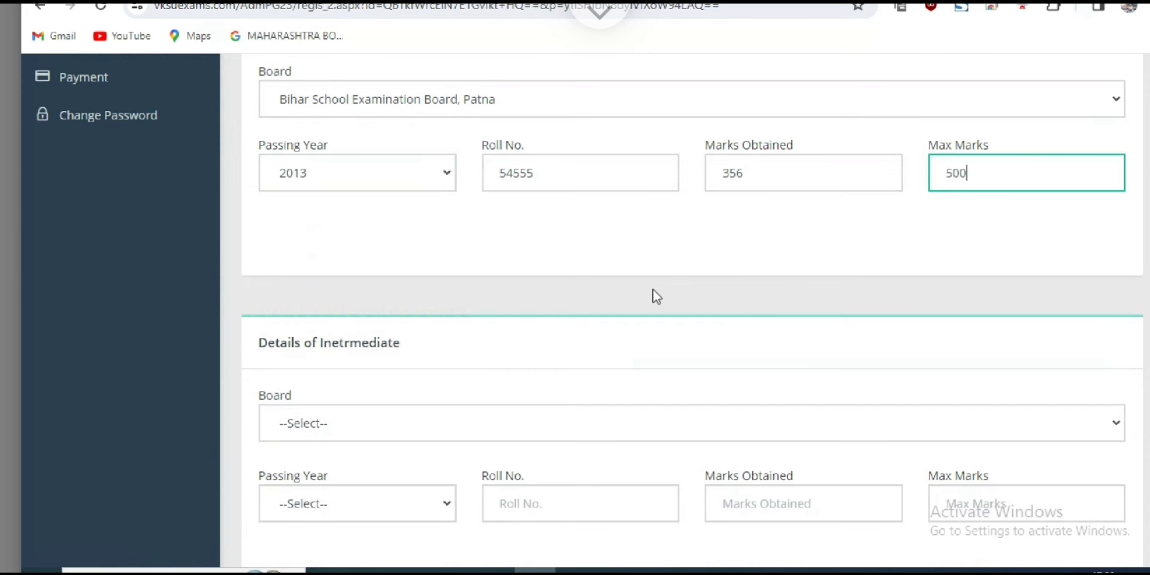
pyautogui.hotkey('shift', 'Tab')
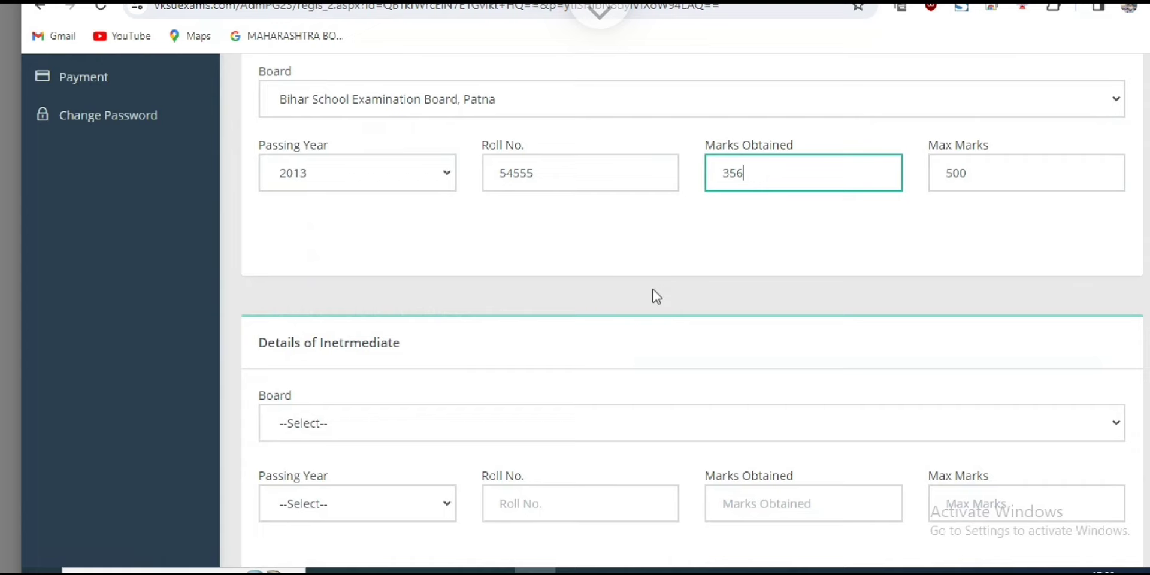
pyautogui.scroll(-2, 654, 294)
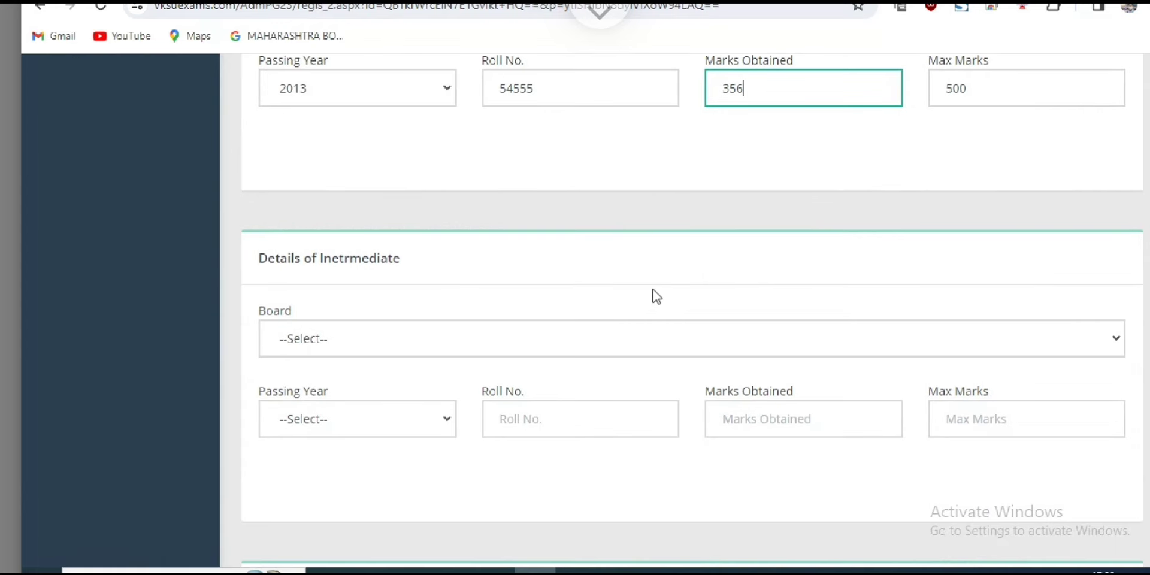
# Choose Bihar School Examination Board, Patna as the intermediate board.
pyautogui.doubleClick(657, 295)
pyautogui.click(656, 296)
pyautogui.press('Tab')
pyautogui.press('Up')
pyautogui.press('Up')
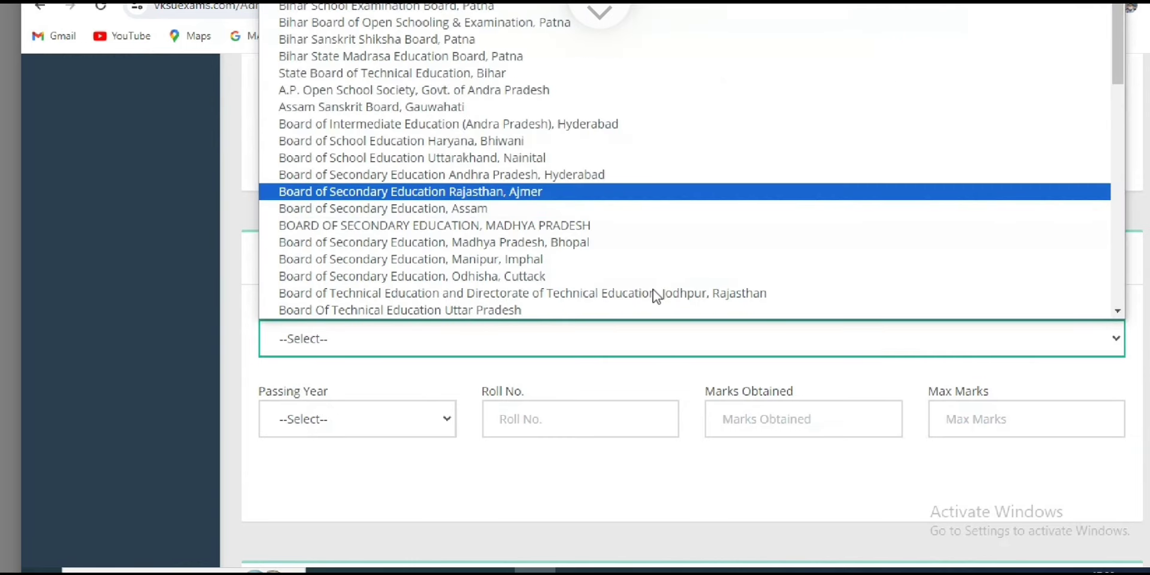
pyautogui.press('Up')
pyautogui.press('Up')
pyautogui.press('Up')
pyautogui.press('Up')
pyautogui.press('Up')
pyautogui.press('Up')
pyautogui.press('Up')
pyautogui.press('Up')
pyautogui.press('Up')
pyautogui.press('Up')
pyautogui.press('Up')
pyautogui.press('Return')
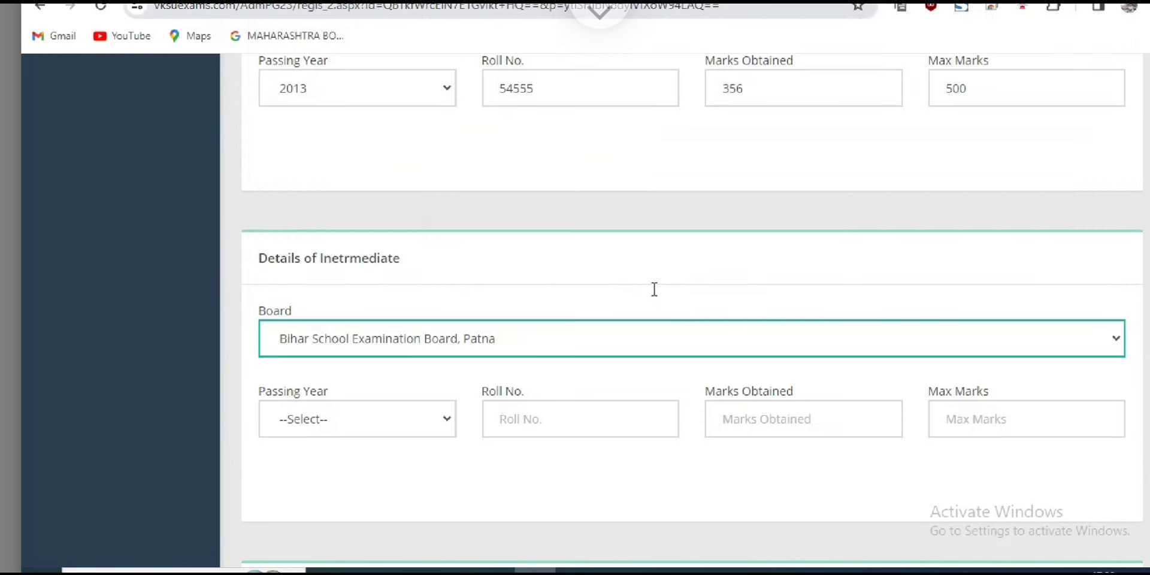
# Set the intermediate passing year to 2015.
pyautogui.press('Tab')
pyautogui.hotkey('alt', 'Down')
pyautogui.write('2019')
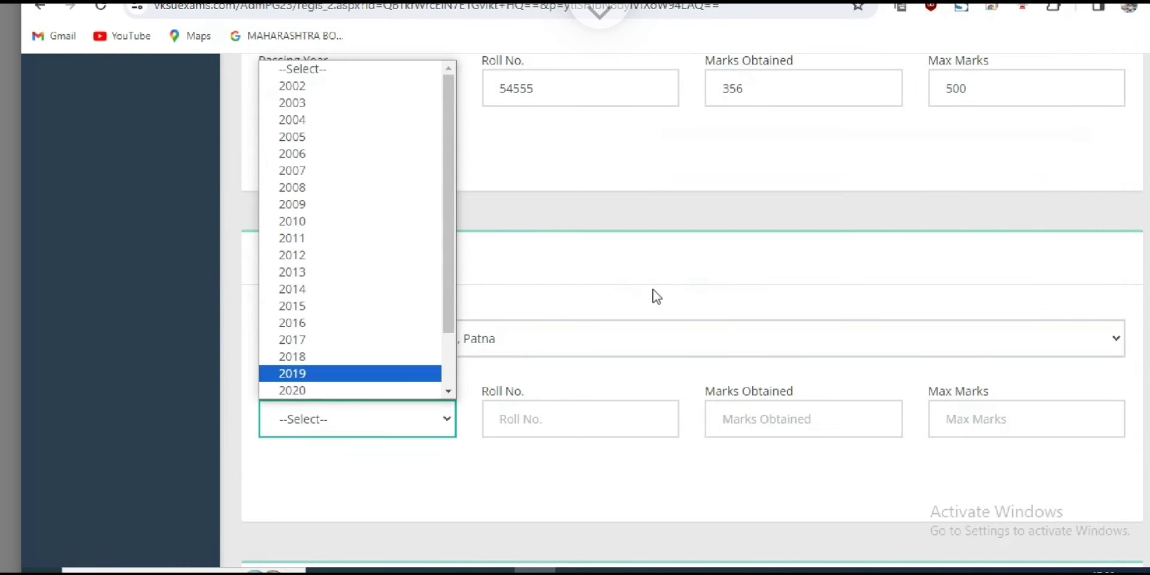
pyautogui.press('Down')
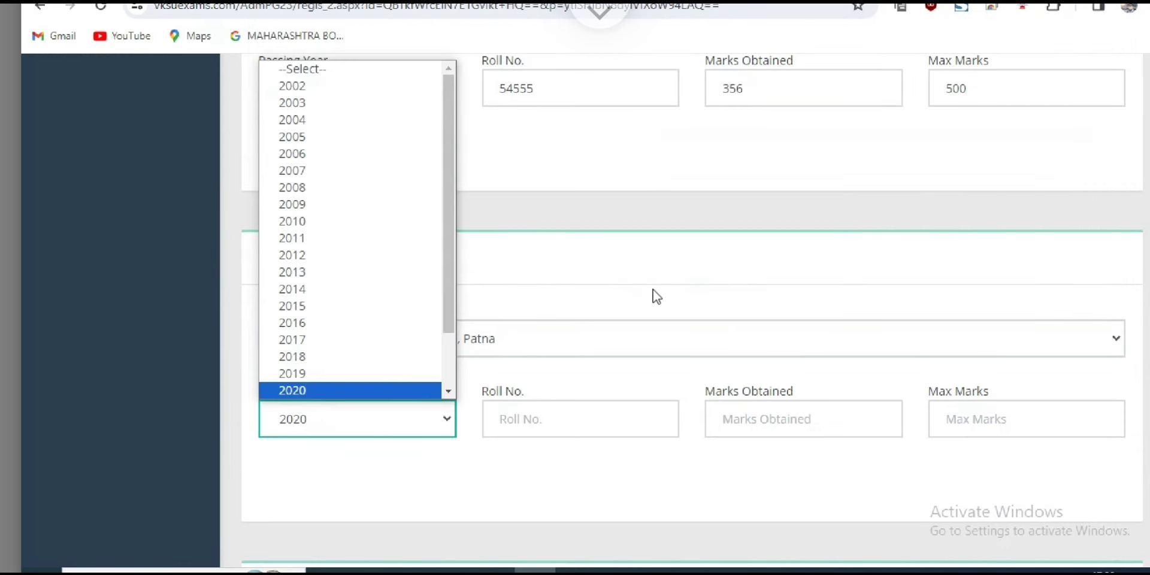
pyautogui.press('Up')
pyautogui.press('Up')
pyautogui.press('Up')
pyautogui.press('Up')
pyautogui.press('Up')
pyautogui.press('Up')
pyautogui.press('Up')
pyautogui.press('Up')
pyautogui.press('Up')
pyautogui.press('Up')
pyautogui.press('Up')
pyautogui.press('Up')
pyautogui.press('Up')
pyautogui.press('Up')
pyautogui.press('Down')
pyautogui.press('Down')
pyautogui.press('Down')
pyautogui.press('Down')
pyautogui.press('Down')
pyautogui.press('Down')
pyautogui.press('Down')
pyautogui.press('Down')
pyautogui.press('Down')
pyautogui.press('Return')
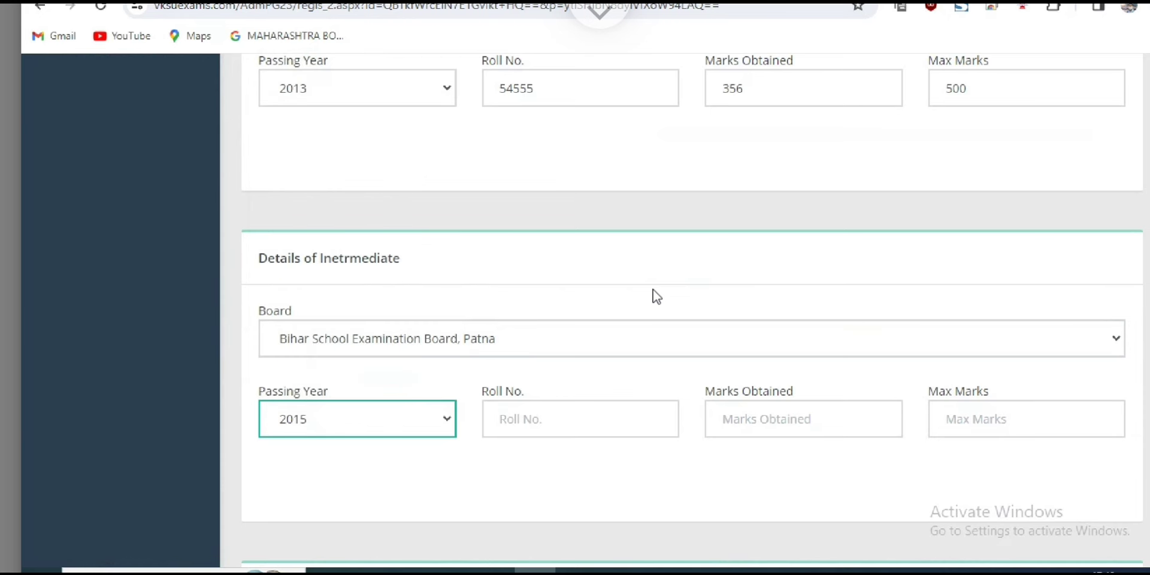
# Enter the intermediate roll number, 309 marks obtained and 500 maximum marks.
pyautogui.press('Tab')
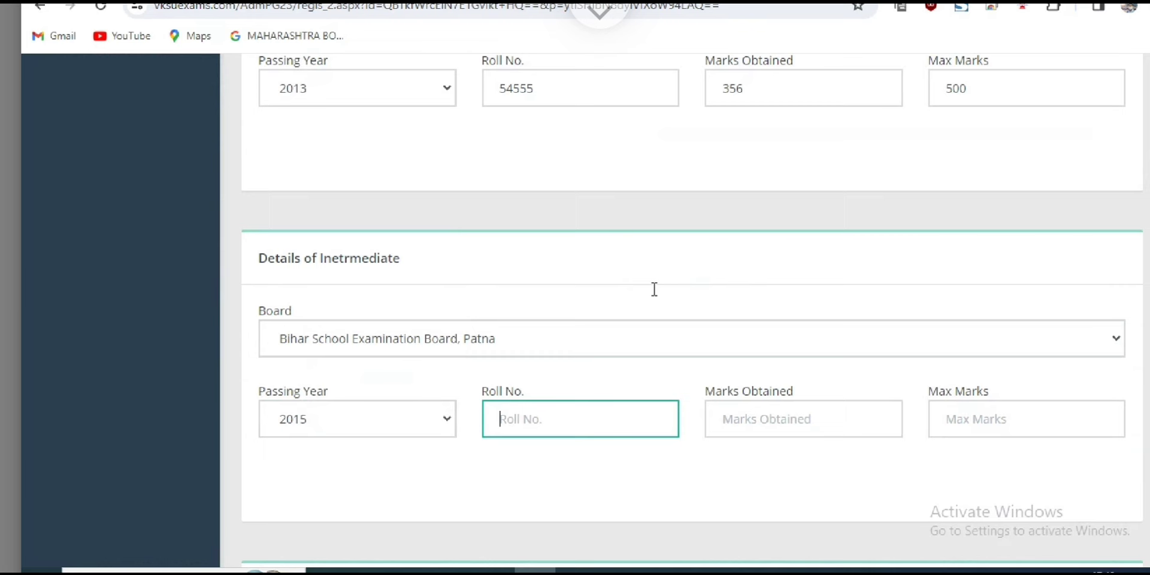
pyautogui.write('45612')
pyautogui.press('Tab')
pyautogui.moveTo(716, 390); pyautogui.dragTo(794, 391)
pyautogui.press('Tab')
pyautogui.write('309')
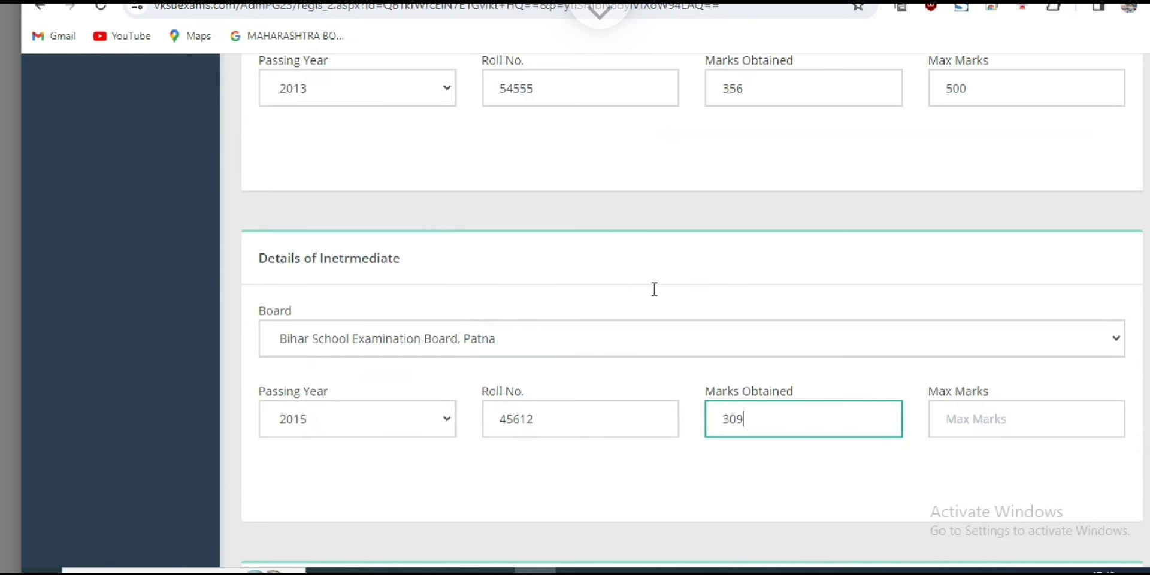
pyautogui.press('Tab')
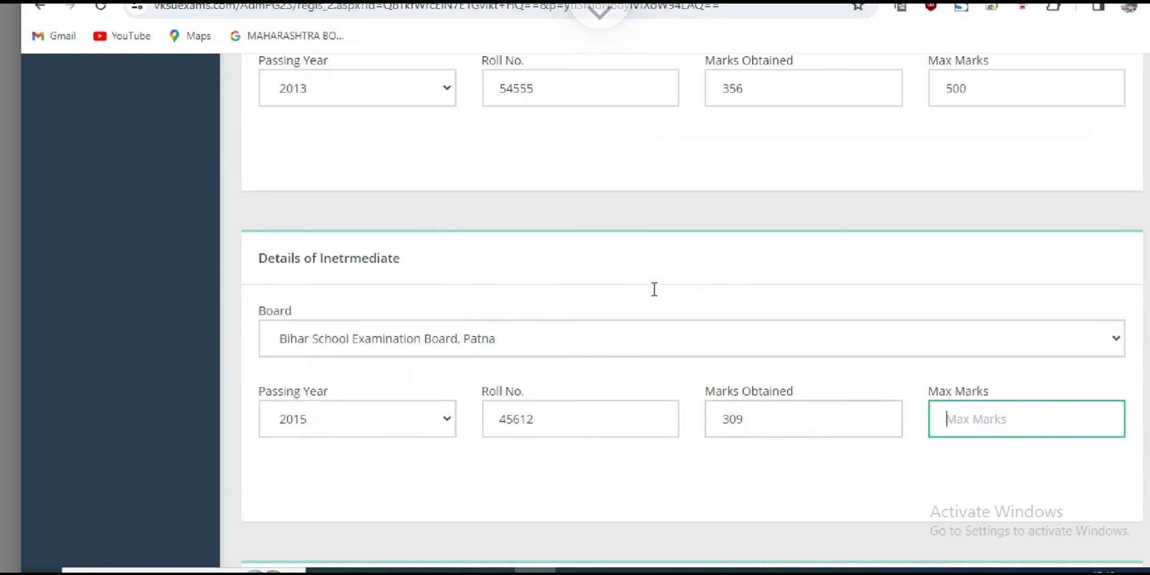
pyautogui.write('500')
pyautogui.scroll(-3, 656, 293)
# Open the graduation university list and browse through the Bihar universities.
pyautogui.scroll(-2, 656, 293)
pyautogui.scroll(-2, 656, 293)
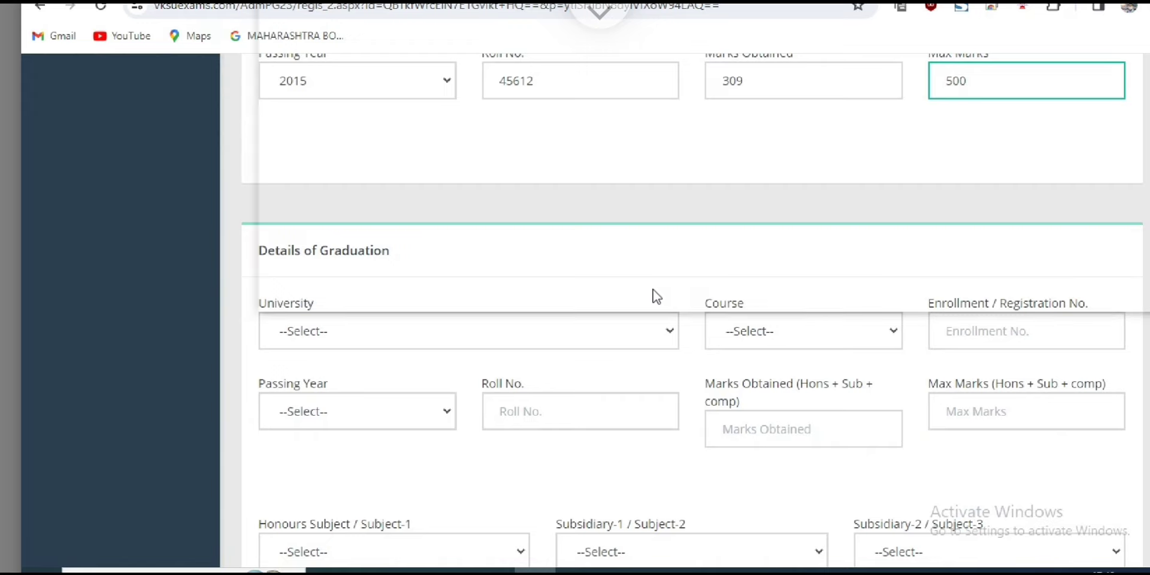
pyautogui.press('Tab')
pyautogui.hotkey('alt', 'Down')
pyautogui.press('t')
pyautogui.press('b')
pyautogui.press('k')
pyautogui.press('a')
pyautogui.press('d')
pyautogui.scroll(-20, 656, 294)
pyautogui.scroll(-20, 655, 293)
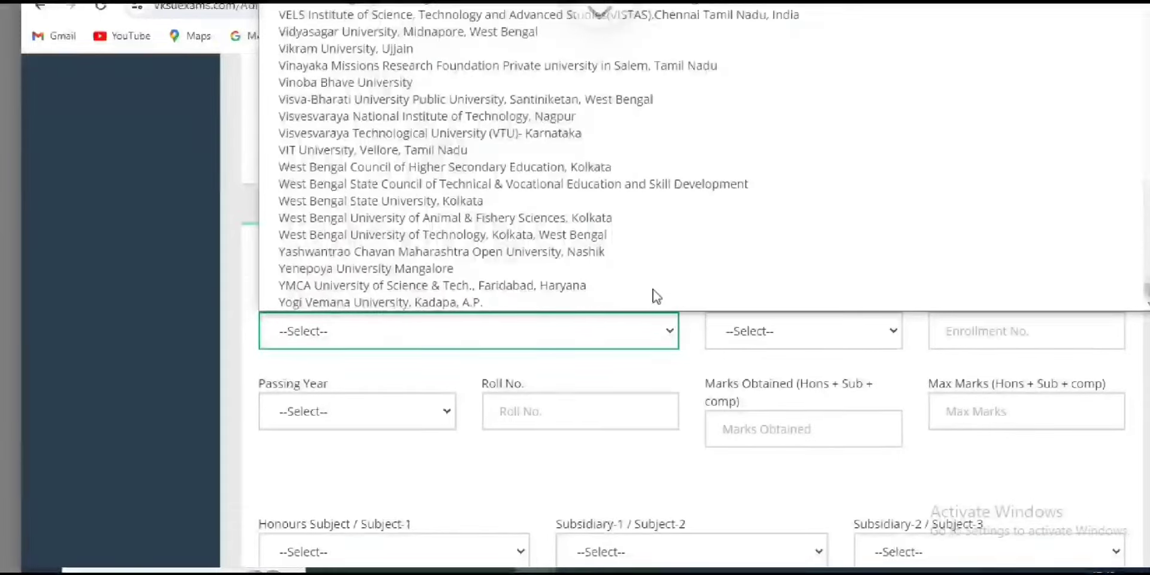
pyautogui.scroll(20, 656, 294)
pyautogui.scroll(20, 656, 295)
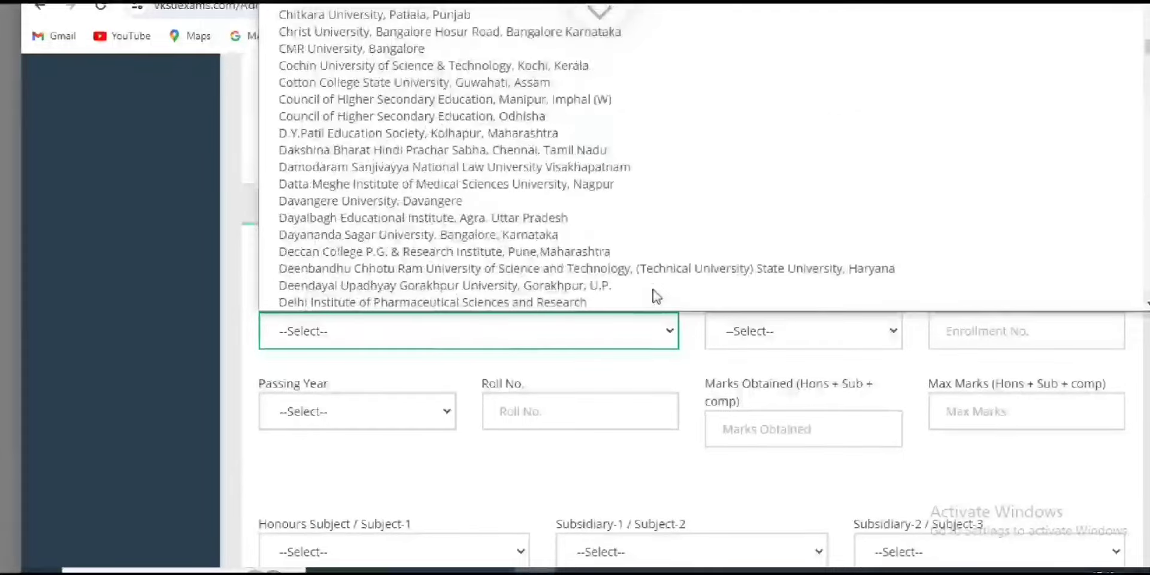
pyautogui.scroll(20, 656, 295)
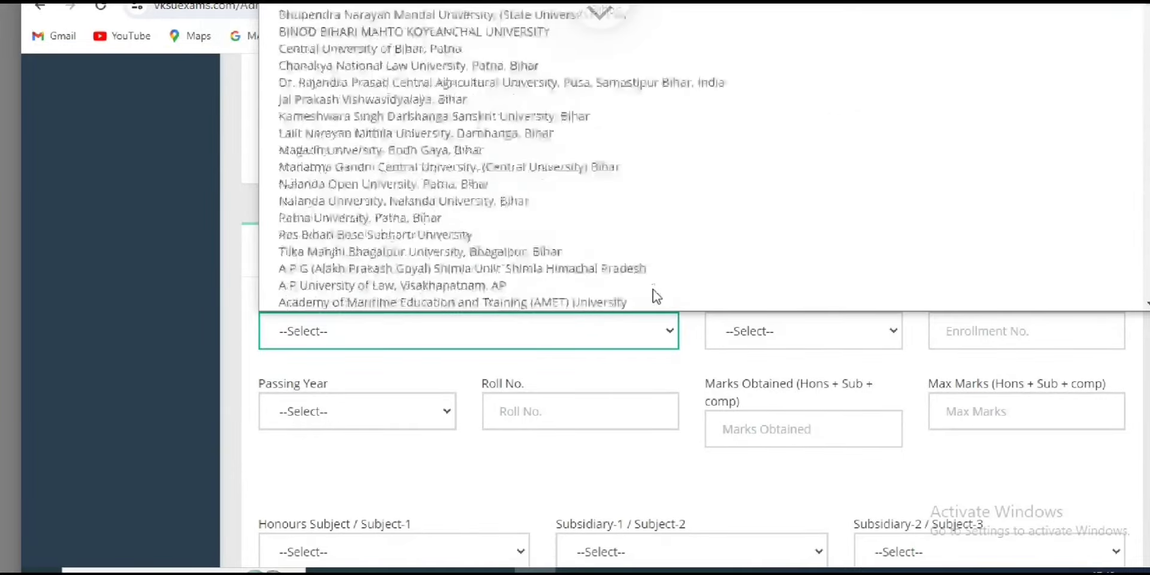
pyautogui.press('Up')
pyautogui.press('Up')
pyautogui.press('Up')
pyautogui.press('Up')
pyautogui.press('Up')
pyautogui.press('Up')
pyautogui.press('Up')
pyautogui.press('Up')
pyautogui.press('Up')
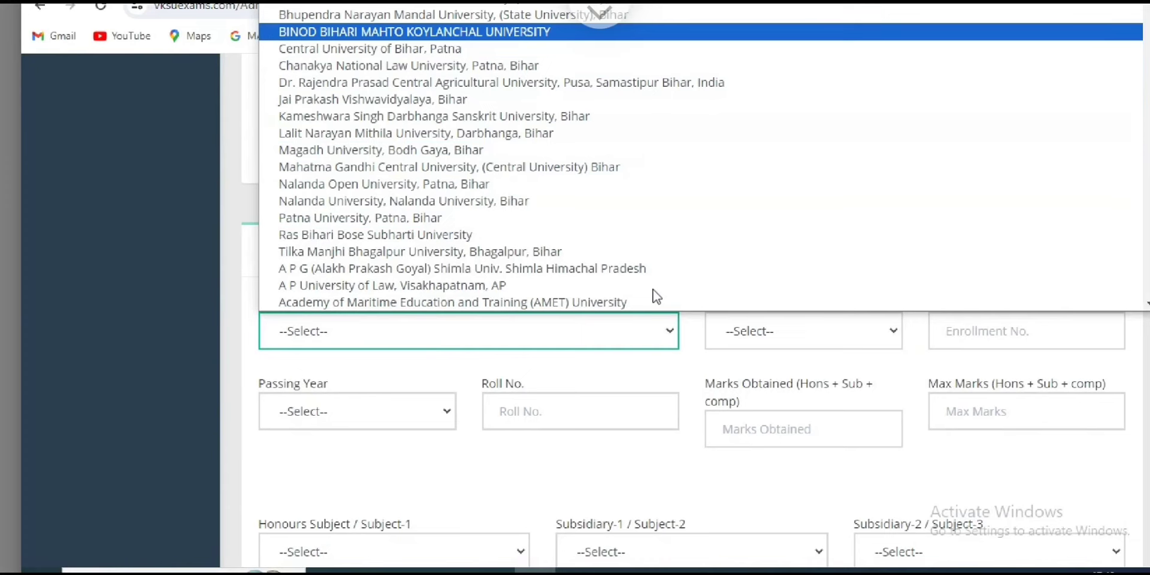
pyautogui.press('Down')
pyautogui.press('Down')
pyautogui.press('Down')
pyautogui.press('Down')
pyautogui.press('Down')
pyautogui.press('Down')
pyautogui.press('Down')
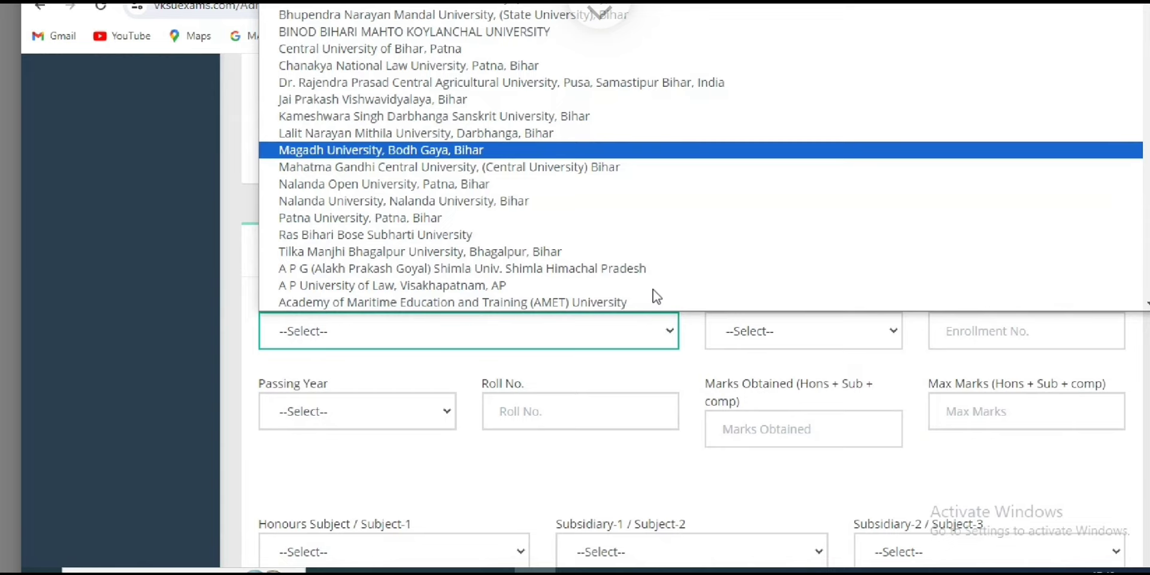
pyautogui.press('Up')
pyautogui.press('Up')
pyautogui.press('Up')
pyautogui.press('Up')
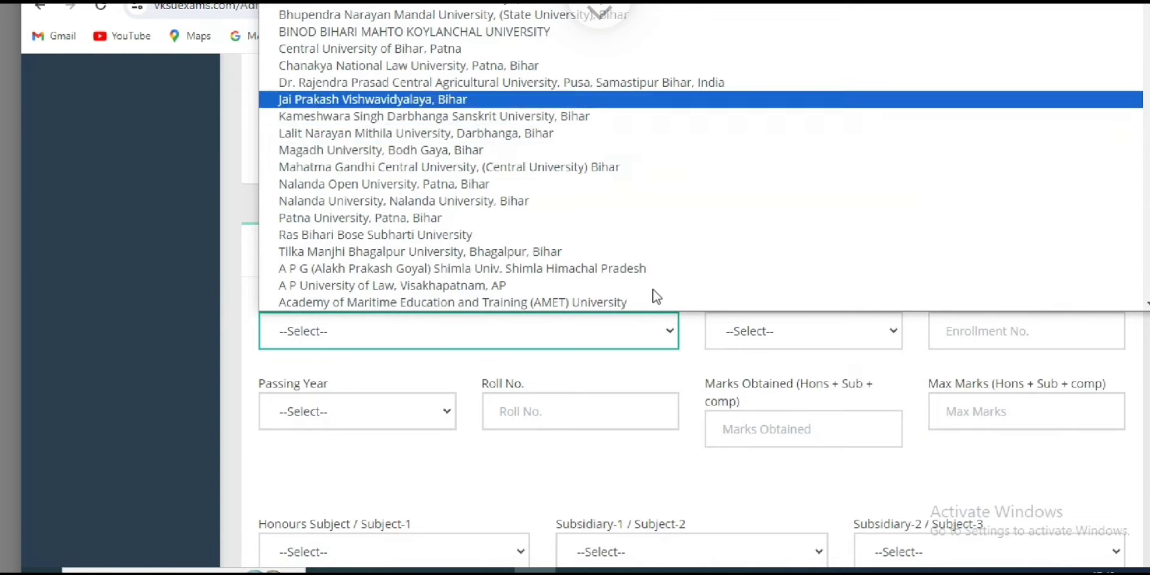
# Select Magadh University, Bodh Gaya, Bihar as the graduation university.
pyautogui.write('ak')
pyautogui.scroll(3, 656, 295)
pyautogui.press('Up')
pyautogui.press('Up')
pyautogui.press('Up')
pyautogui.press('Up')
pyautogui.press('Up')
pyautogui.press('Up')
pyautogui.press('Up')
pyautogui.press('Up')
pyautogui.press('Up')
pyautogui.press('Up')
pyautogui.scroll(3, 657, 295)
pyautogui.press('Up')
pyautogui.press('Up')
pyautogui.press('Up')
pyautogui.press('Up')
pyautogui.press('Up')
pyautogui.press('Up')
pyautogui.press('Down')
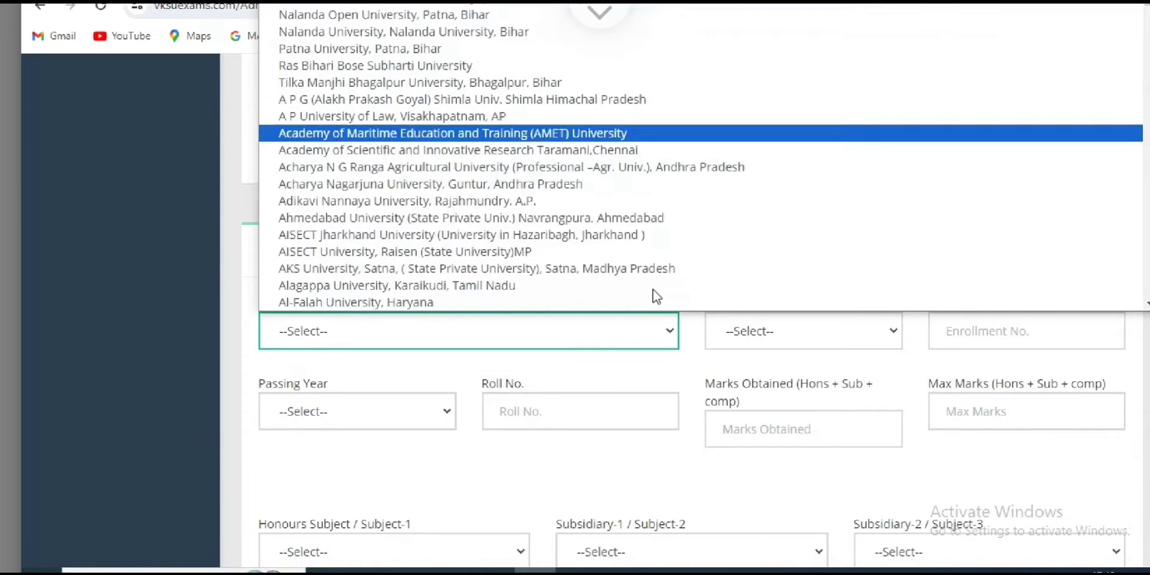
pyautogui.scroll(3, 657, 296)
pyautogui.write('mah')
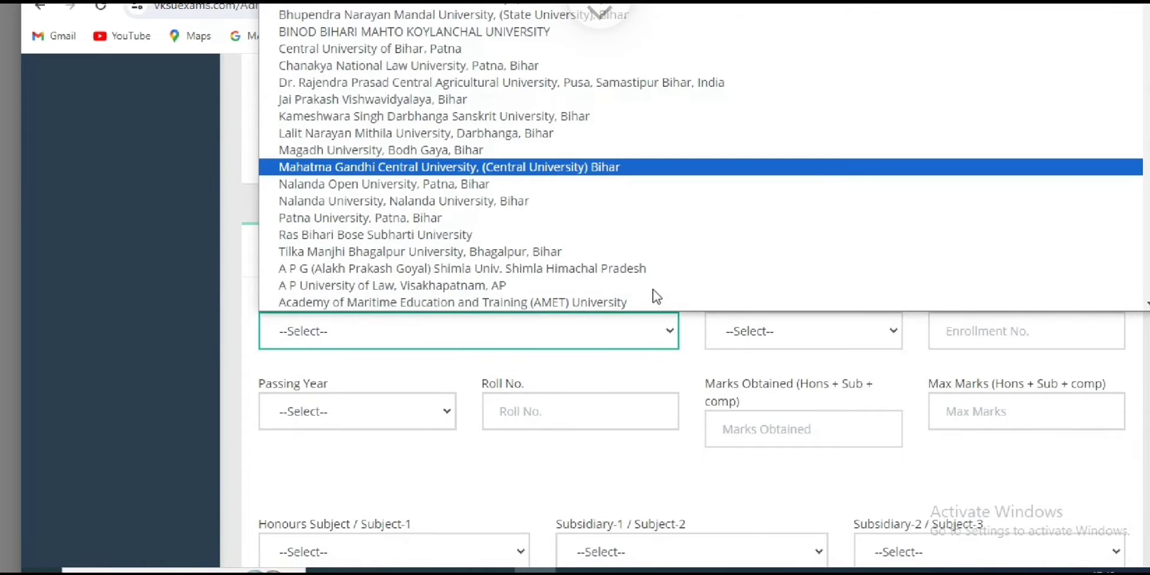
pyautogui.write('m')
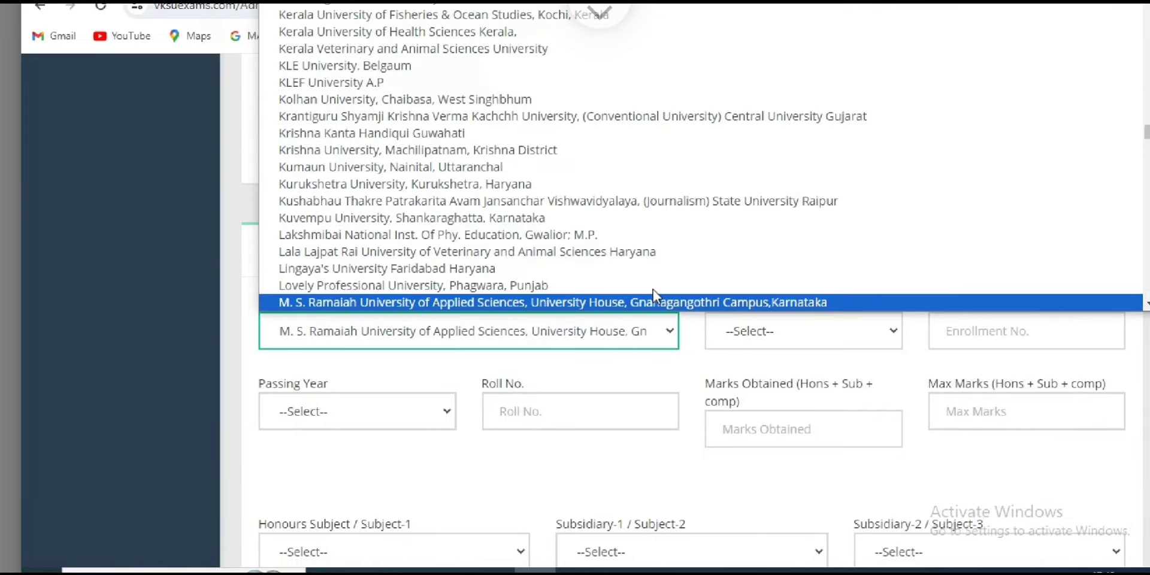
pyautogui.press('Down')
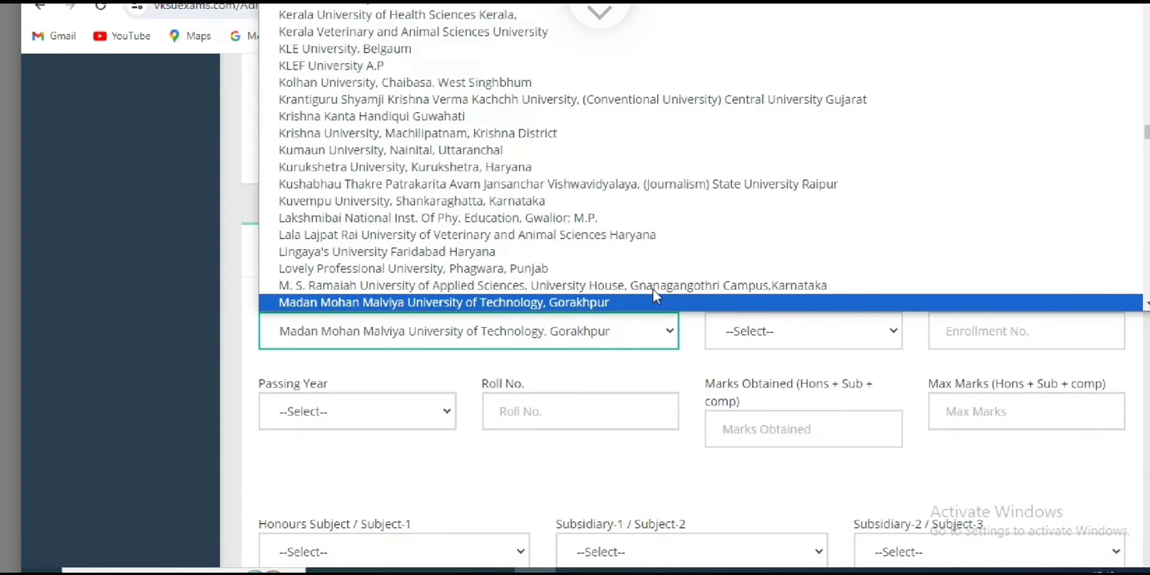
pyautogui.press('k')
pyautogui.press('k')
pyautogui.press('k')
pyautogui.press('k')
pyautogui.press('m')
pyautogui.scroll(20, 656, 296)
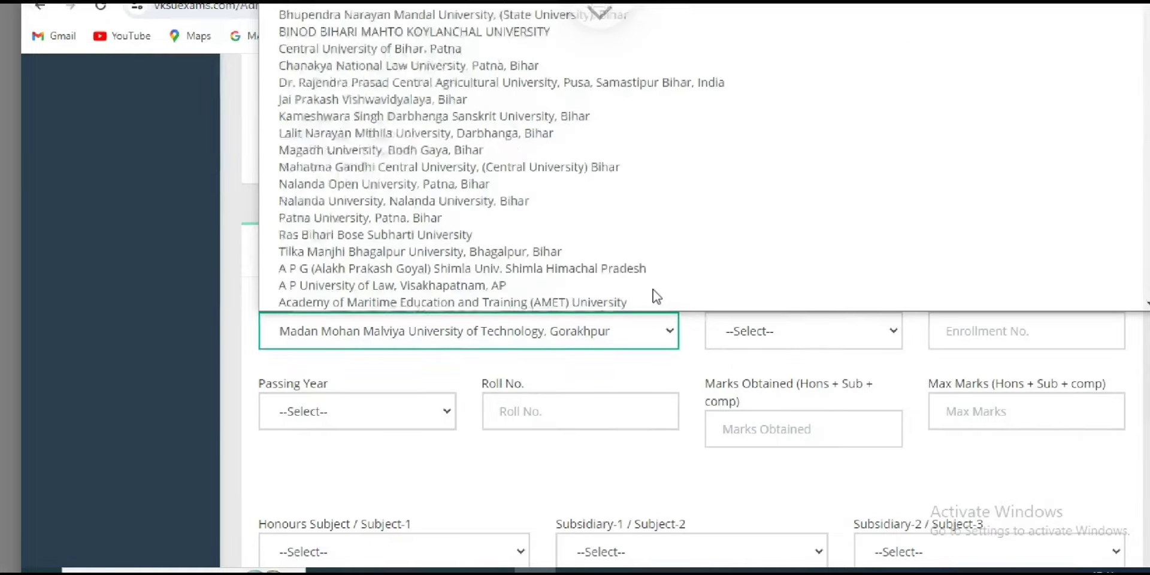
pyautogui.press('m')
pyautogui.press('a')
pyautogui.press('g')
pyautogui.press('Return')
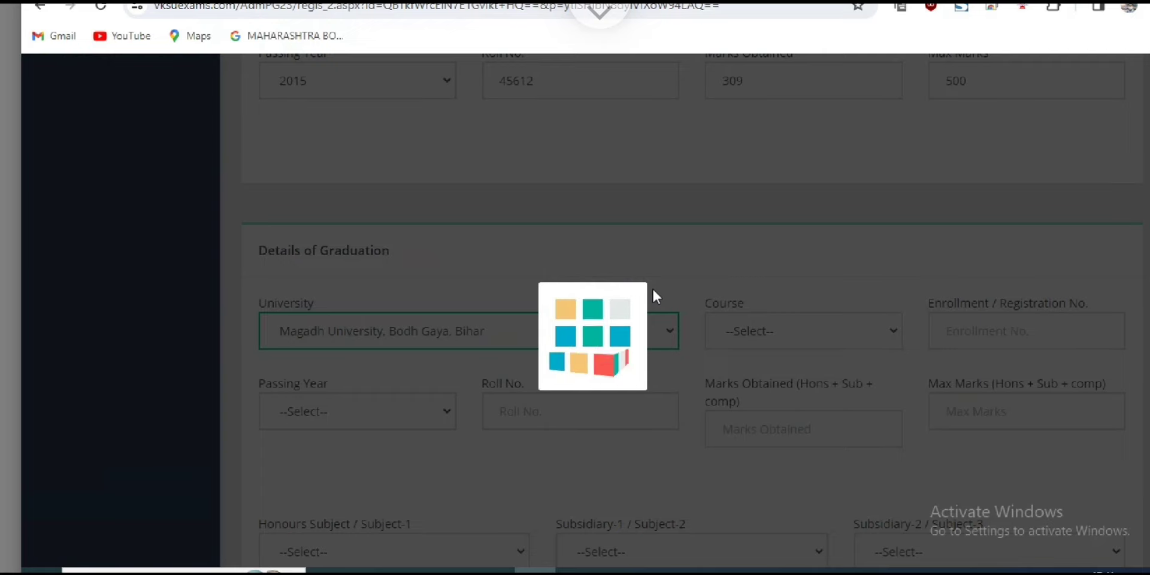
# Choose B.Com.(Hons.) as the graduation course and enter the enrollment number.
pyautogui.press('Tab')
pyautogui.hotkey('alt', 'Down')
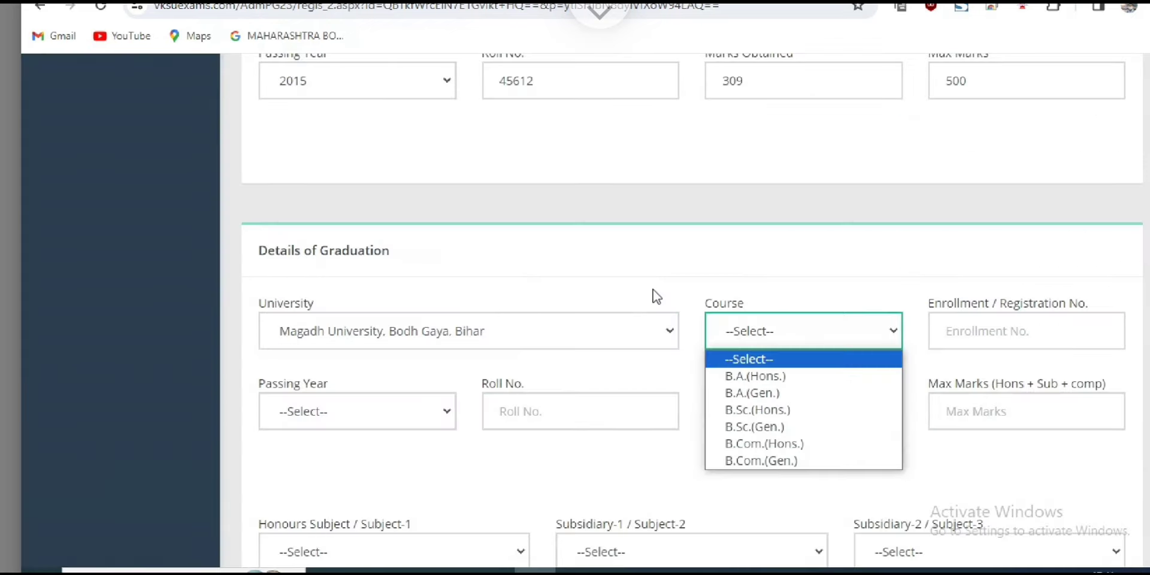
pyautogui.press('Down')
pyautogui.press('Down')
pyautogui.press('Down')
pyautogui.press('Down')
pyautogui.press('Down')
pyautogui.press('Down')
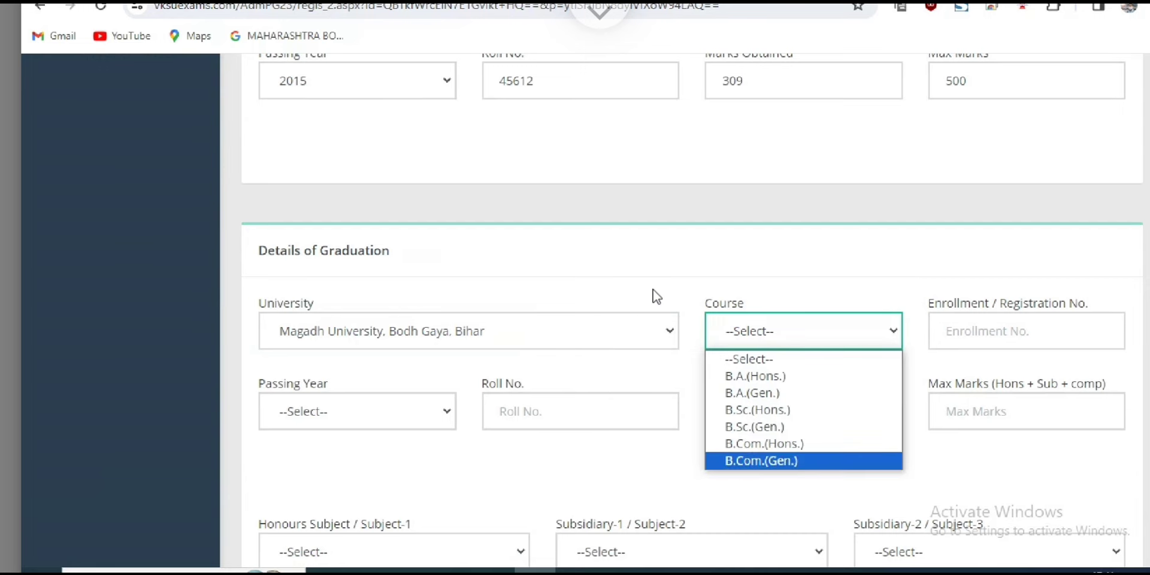
pyautogui.press('Up')
pyautogui.press('Return')
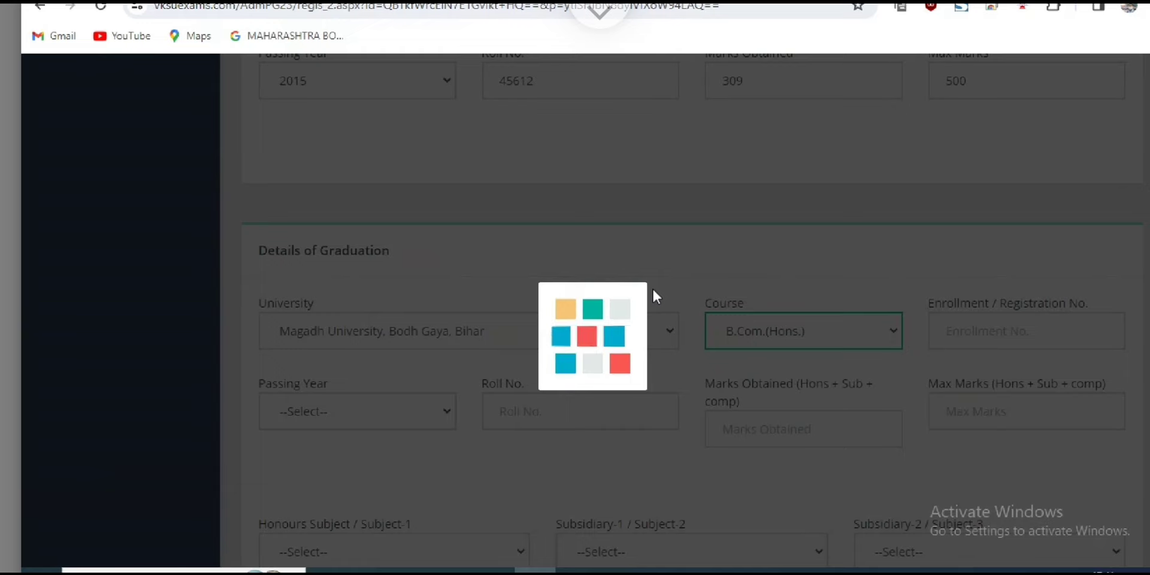
pyautogui.press('Tab')
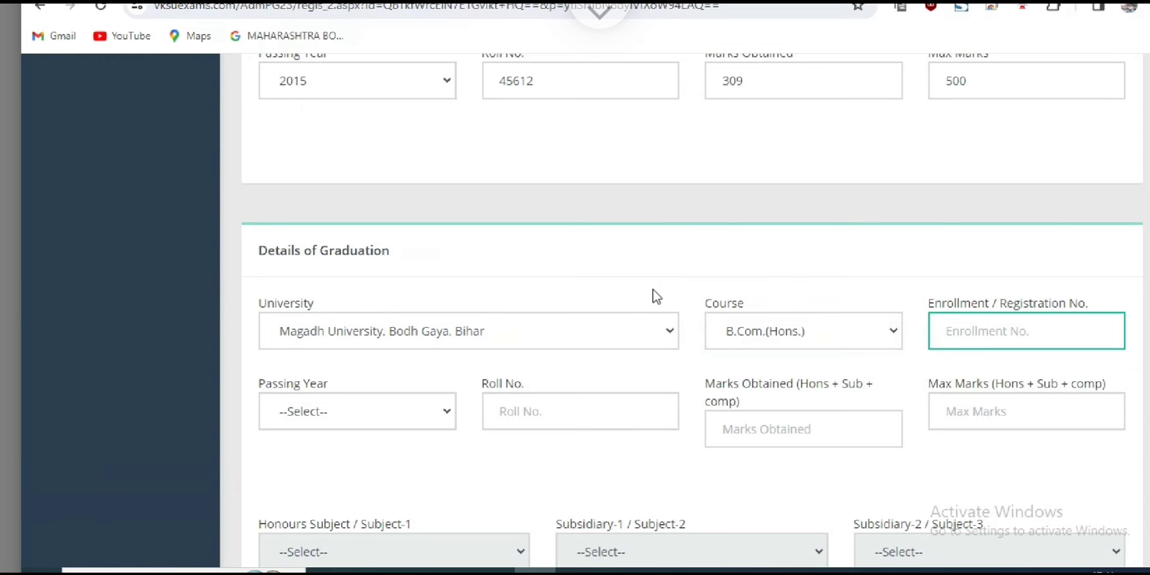
pyautogui.write('54664')
# Set the graduation passing year to 2018 and enter the roll number.
pyautogui.press('Tab')
pyautogui.hotkey('alt', 'Down')
pyautogui.write('2021')
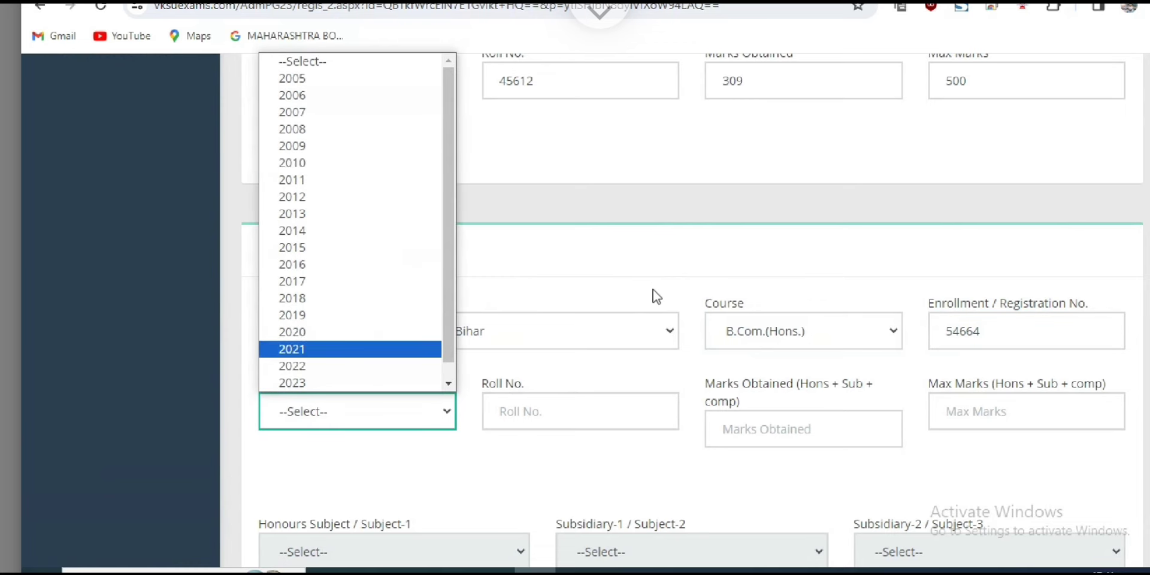
pyautogui.write('2010')
pyautogui.write('2018')
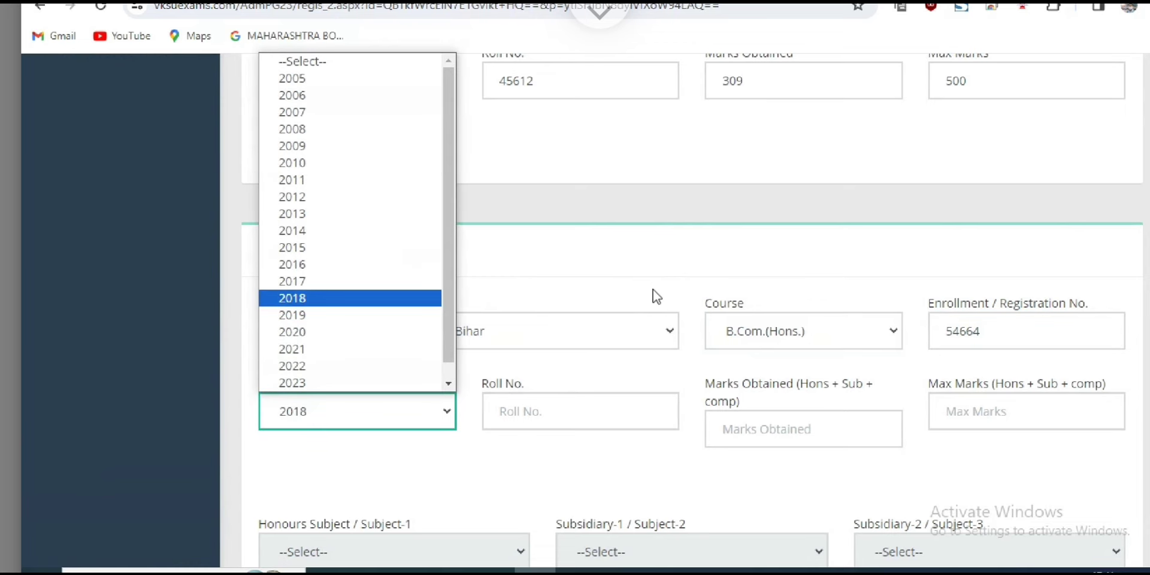
pyautogui.press('Return')
pyautogui.press('Tab')
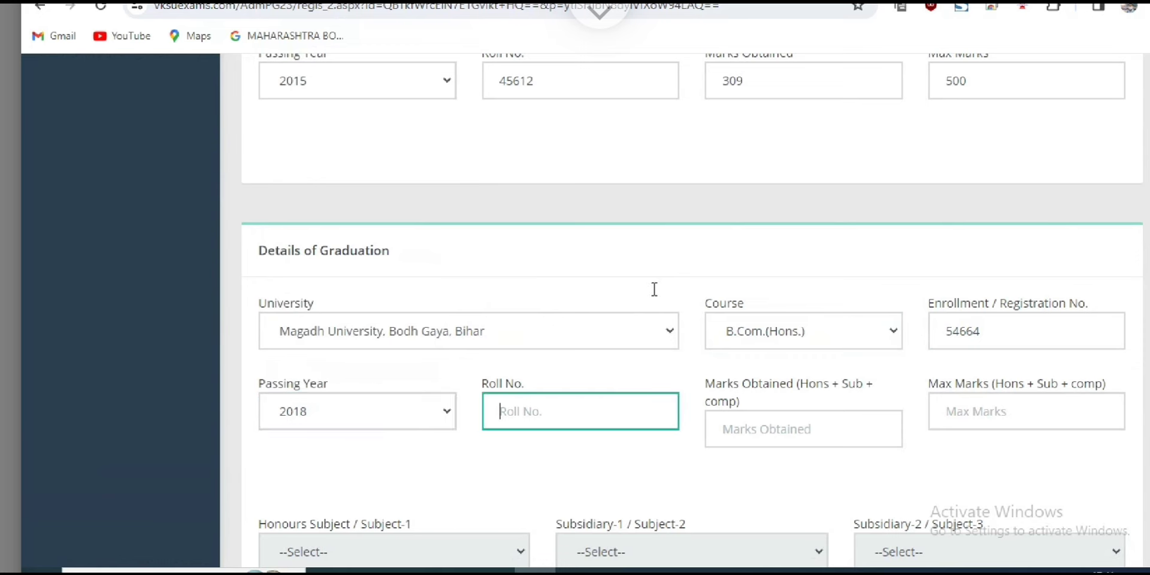
pyautogui.write('889745')
pyautogui.hotkey('ctrl', 'shift', 'Right')
pyautogui.hotkey('ctrl', 'shift', 'Right')
pyautogui.hotkey('ctrl', 'shift', 'Right')
pyautogui.hotkey('ctrl', 'shift', 'Right')
pyautogui.hotkey('ctrl', 'shift', 'Right')
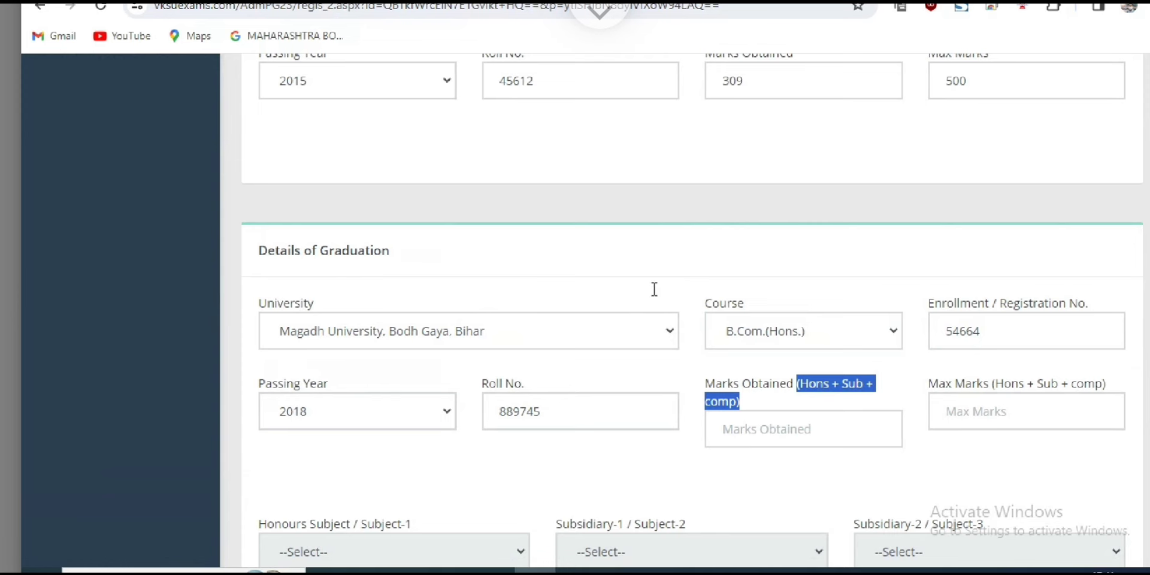
# Enter graduation marks obtained 1025 and maximum marks 1500.
pyautogui.press('Tab')
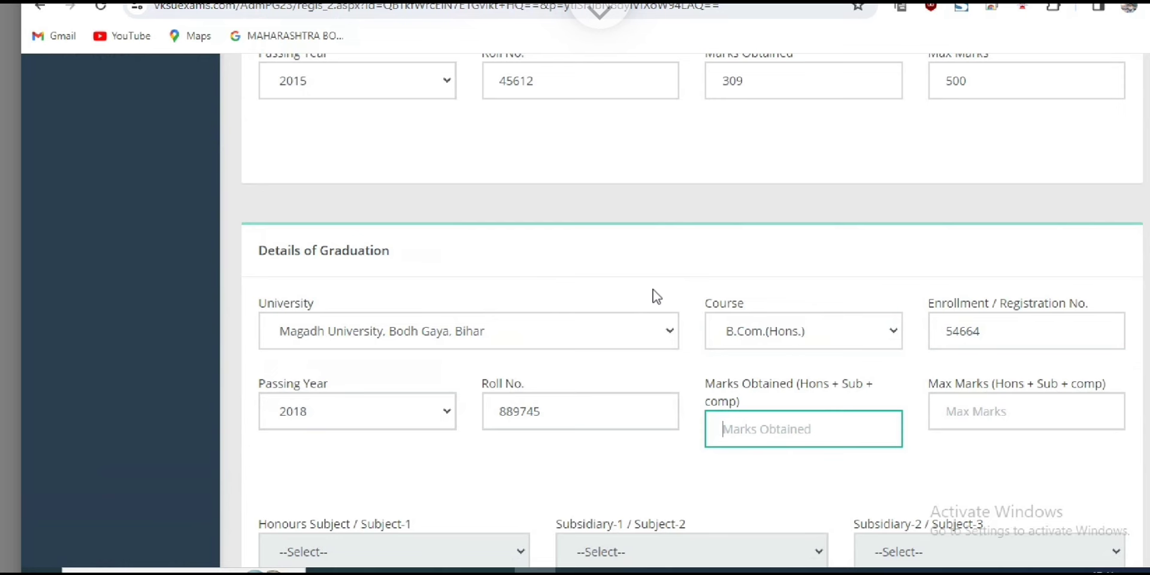
pyautogui.write('1025')
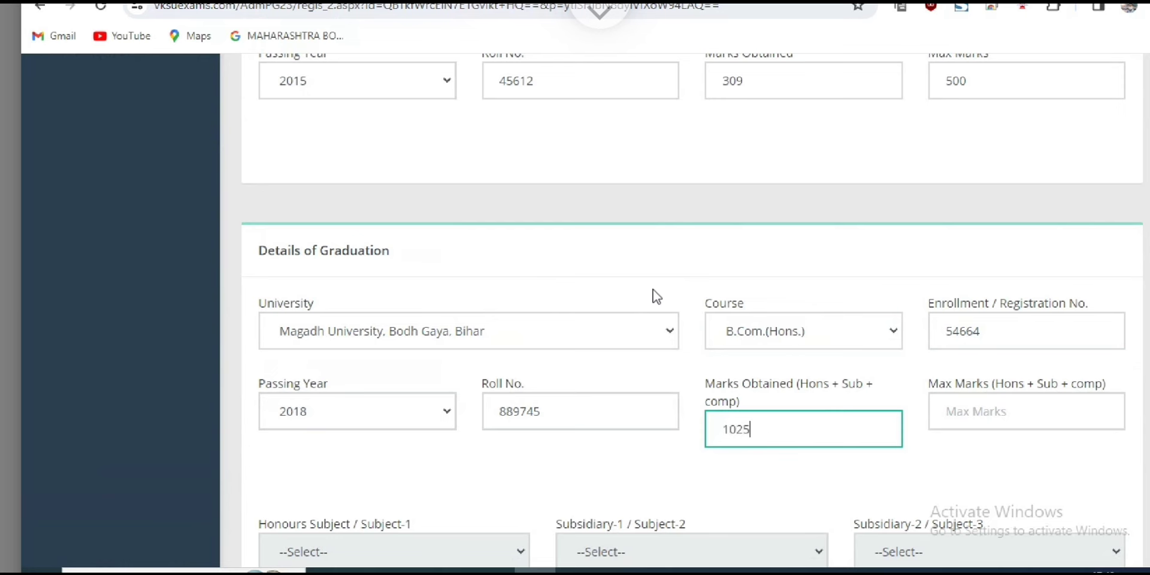
pyautogui.press('Tab')
pyautogui.write('1500')
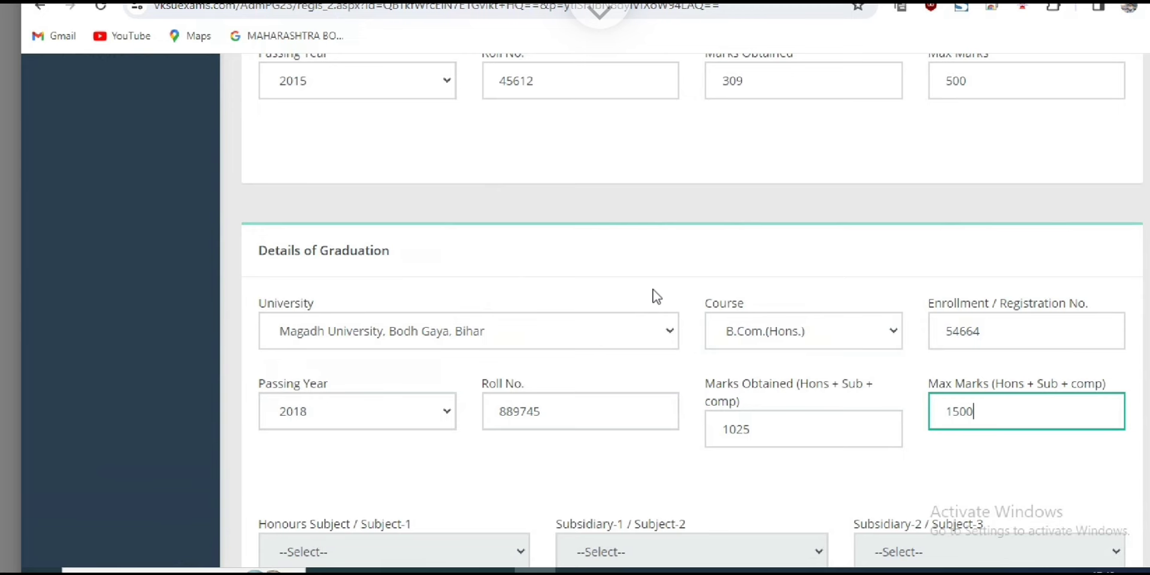
# Change the graduation maximum marks from 1500 to 1300.
pyautogui.scroll(-1, 657, 296)
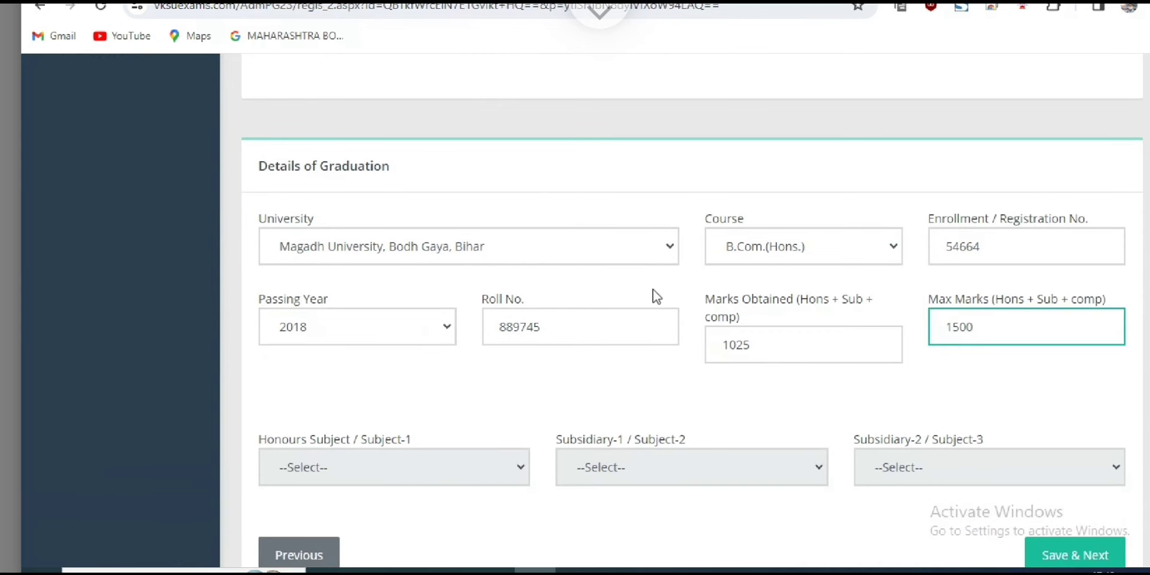
pyautogui.hotkey('shift', 'Left')
pyautogui.hotkey('shift', 'Left')
pyautogui.hotkey('shift', 'Left')
pyautogui.hotkey('shift', 'Left')
pyautogui.press('Right')
pyautogui.hotkey('shift', 'Tab')
pyautogui.hotkey('shift', 'Left')
pyautogui.hotkey('shift', 'Left')
pyautogui.hotkey('shift', 'Left')
pyautogui.hotkey('shift', 'Left')
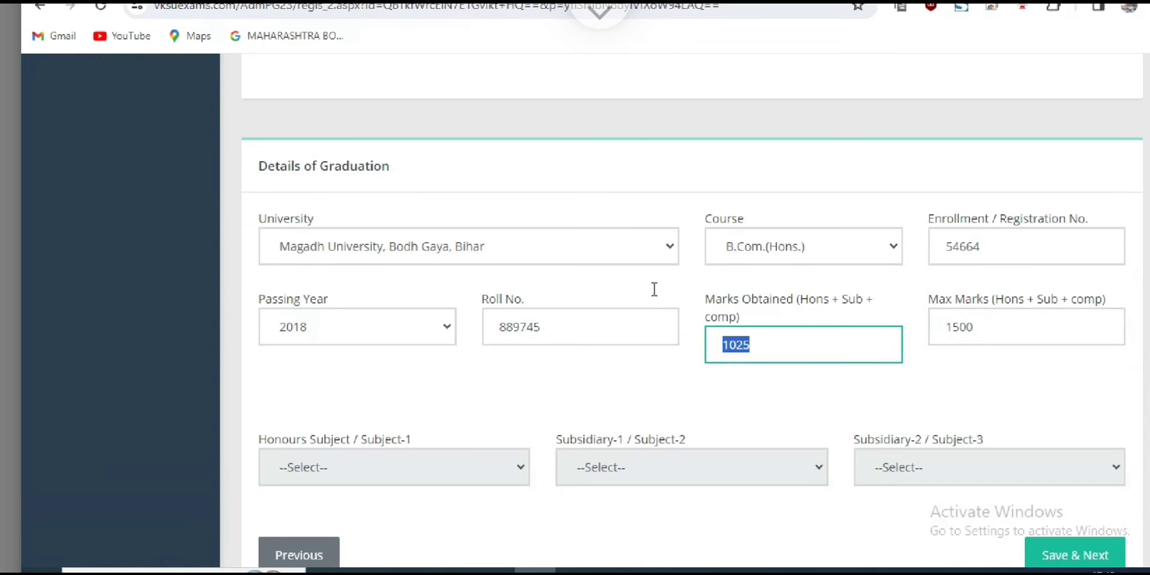
pyautogui.scroll(-1, 656, 293)
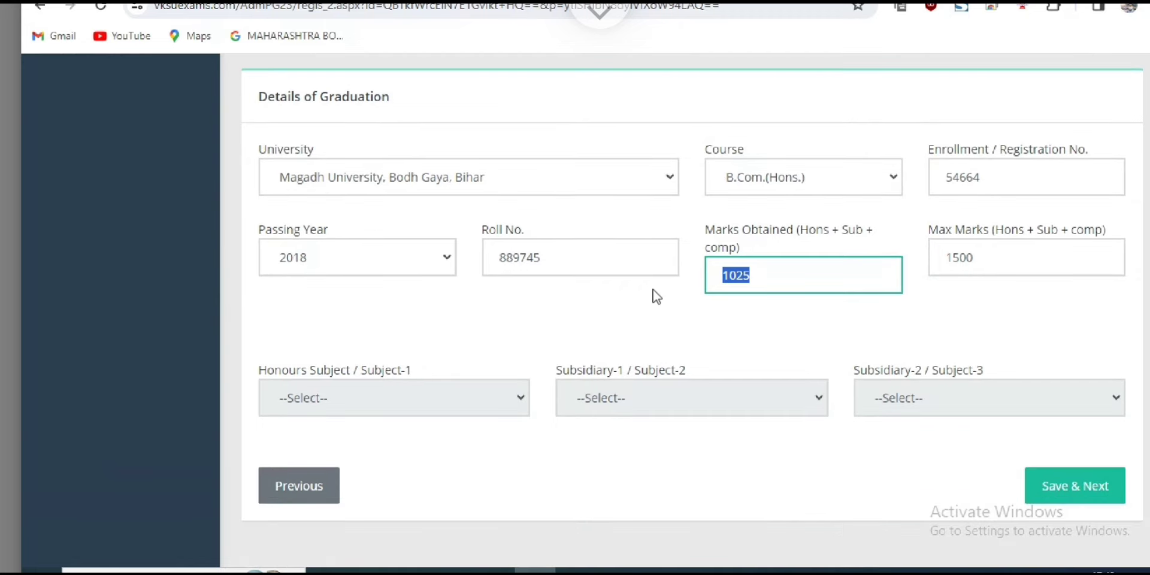
pyautogui.click(656, 296)
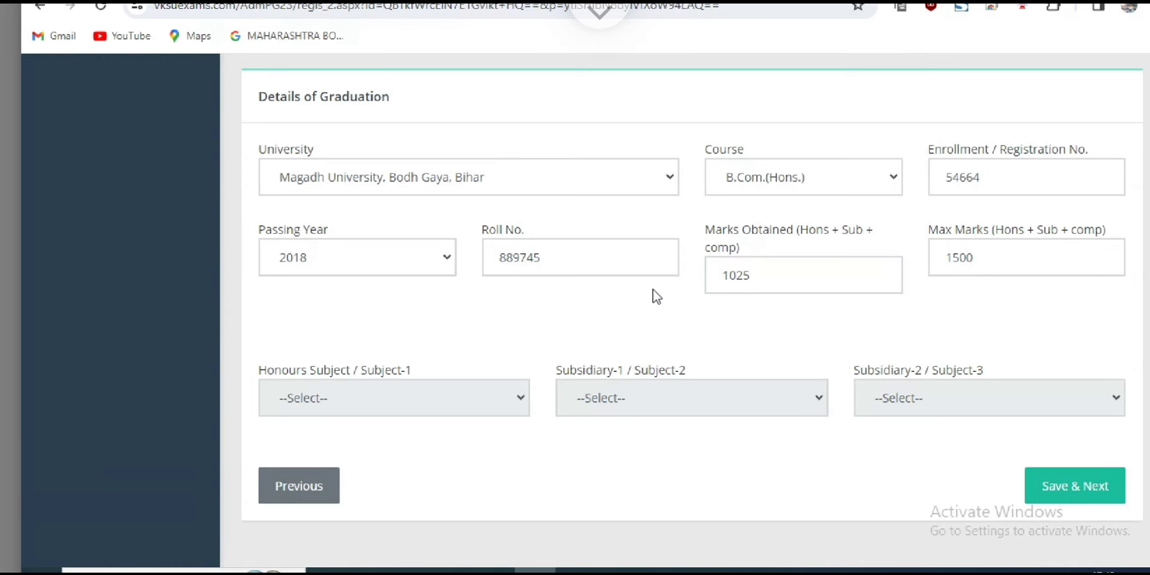
pyautogui.click(960, 258)
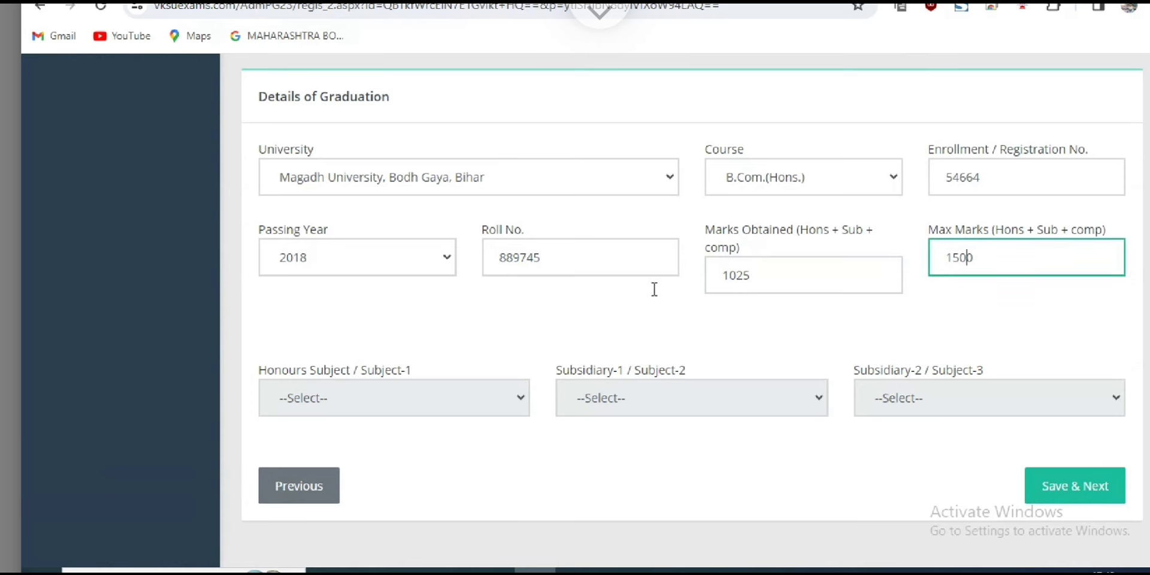
pyautogui.press('BackSpace')
pyautogui.write('3')
pyautogui.click(657, 296)
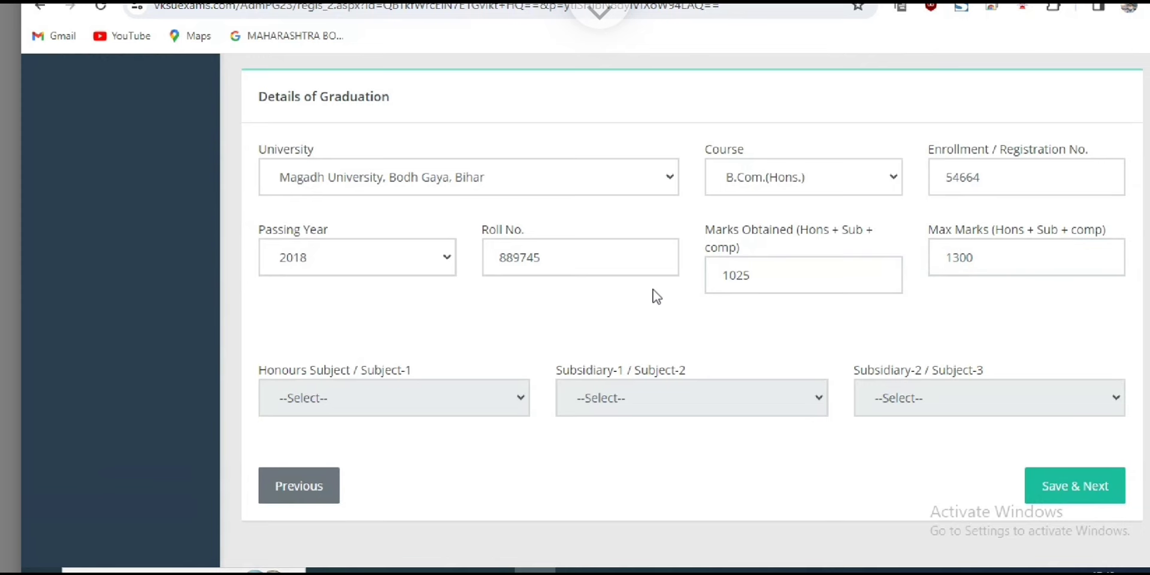
# Review the graduation form, including the Honours and Subsidiary-2 subject fields.
pyautogui.scroll(3, 657, 296)
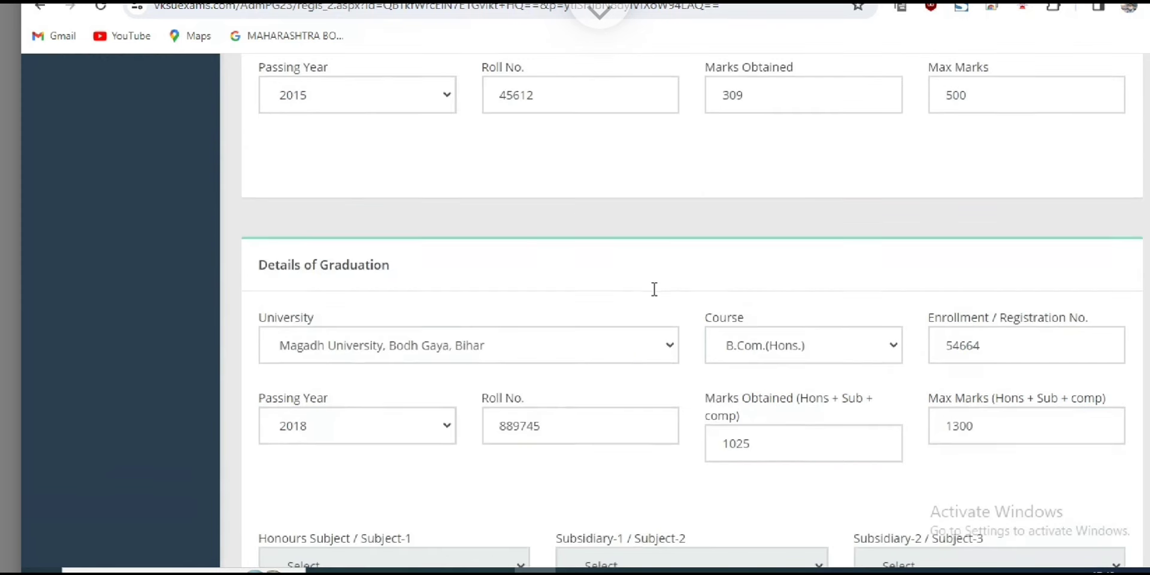
pyautogui.scroll(-3, 657, 296)
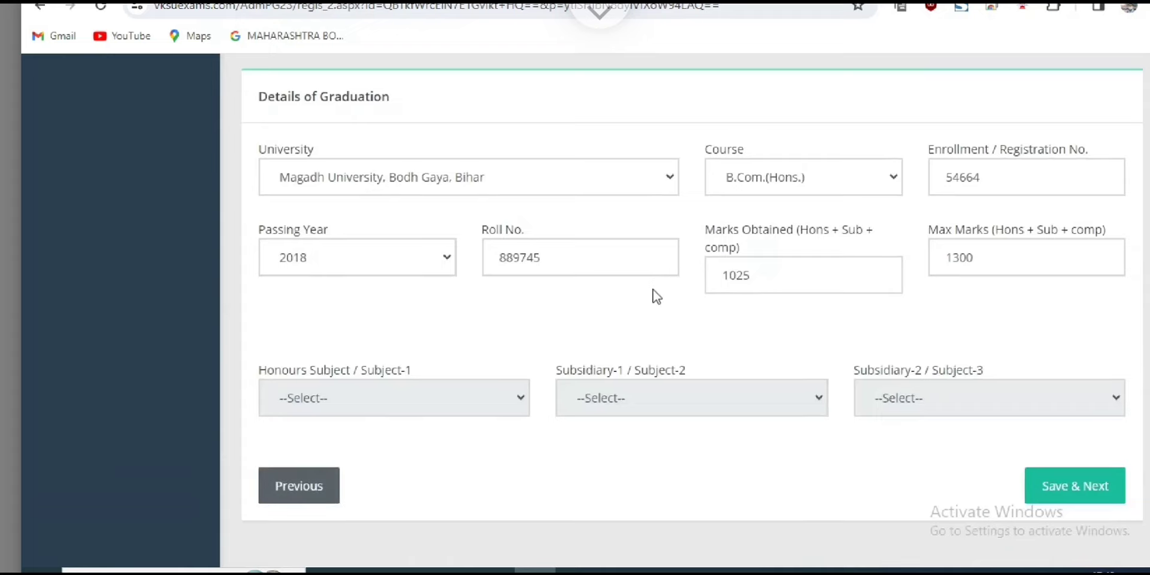
pyautogui.scroll(4, 657, 295)
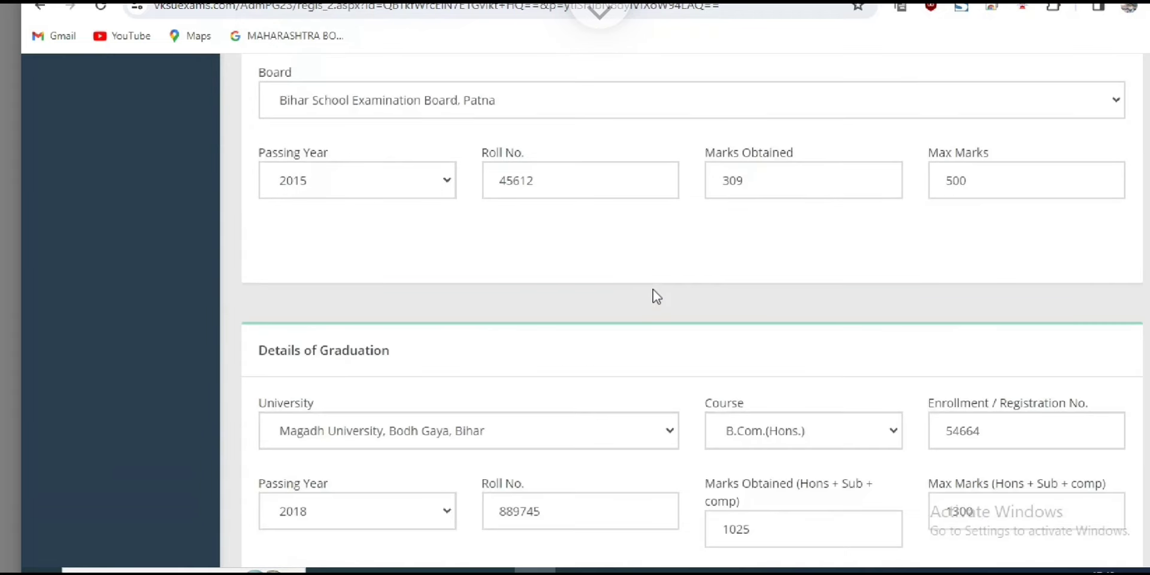
pyautogui.scroll(2, 657, 296)
pyautogui.scroll(-6, 658, 295)
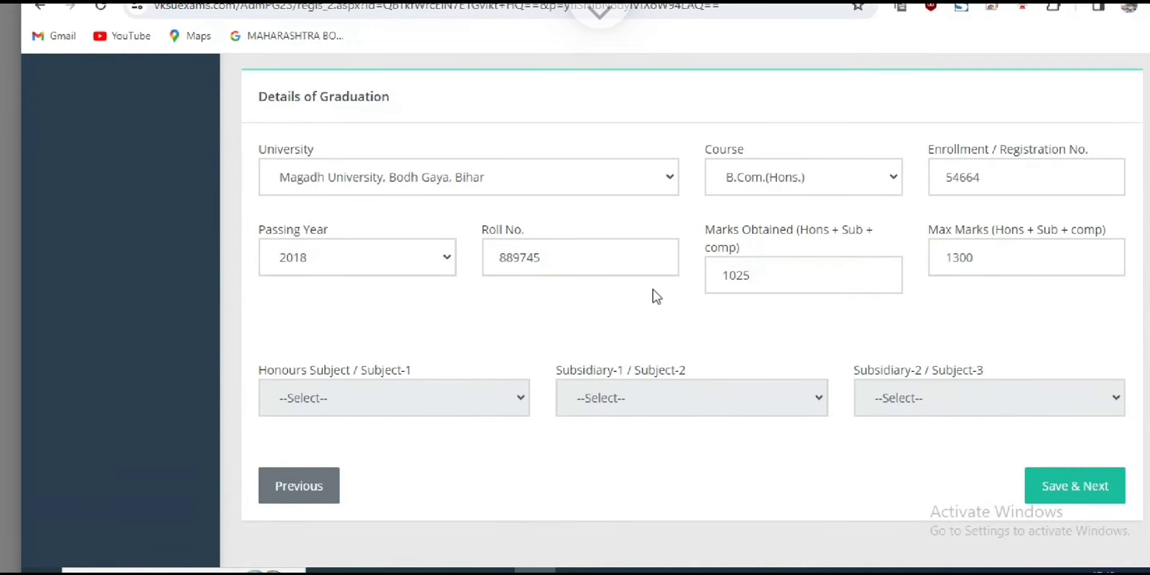
pyautogui.moveTo(296, 370); pyautogui.dragTo(934, 234)
pyautogui.moveTo(911, 370); pyautogui.dragTo(952, 370)
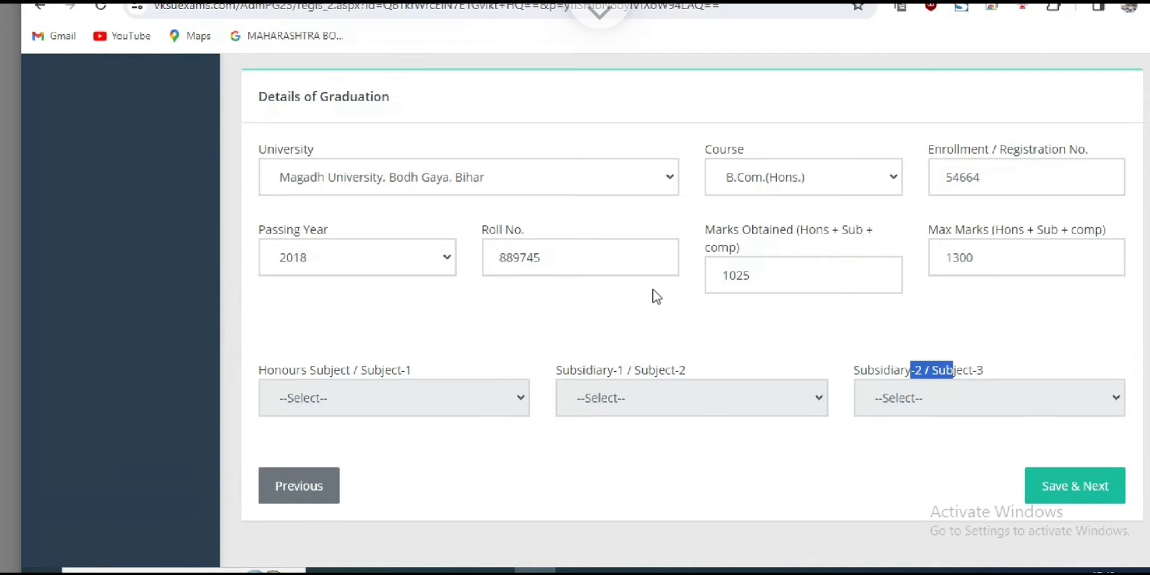
pyautogui.scroll(1, 657, 297)
# Submit the graduation details with Save & Next.
pyautogui.click(657, 296)
pyautogui.scroll(-1, 657, 297)
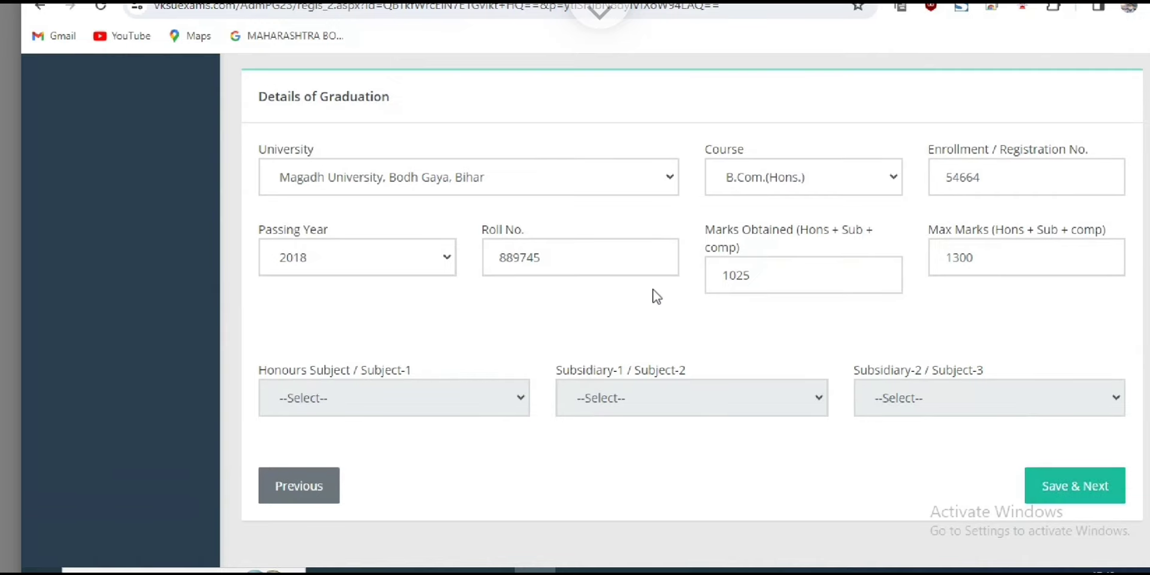
pyautogui.click(655, 298)
pyautogui.press('Tab')
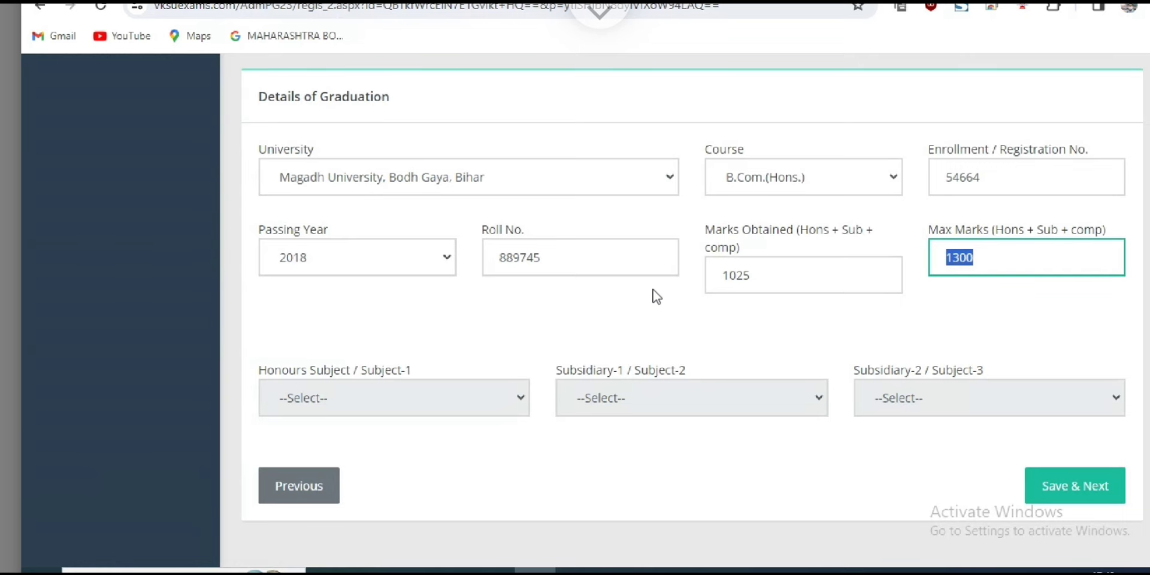